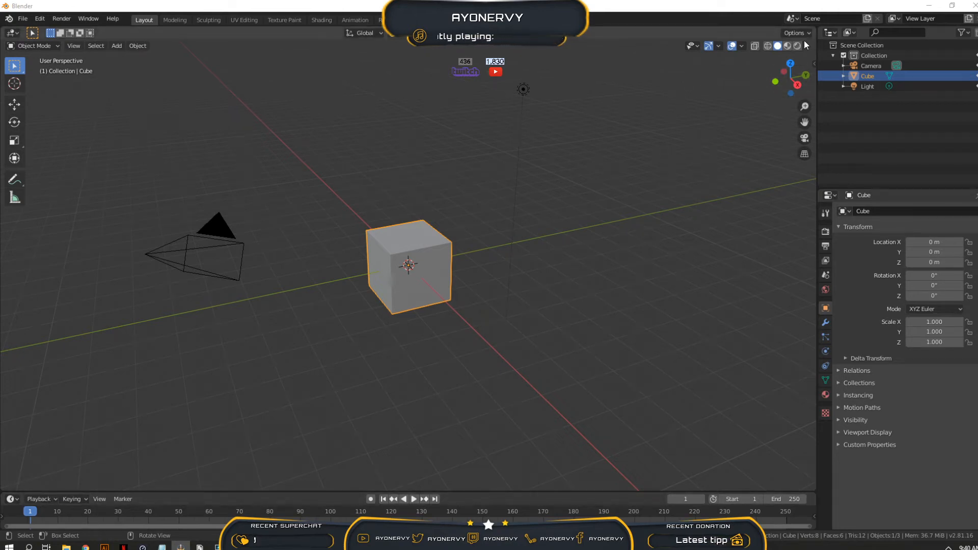
# Split the 3D viewport into two side-by-side areas and divide the narrower new area horizontally into two
pyautogui.moveTo(813, 29); pyautogui.dragTo(540, 30)
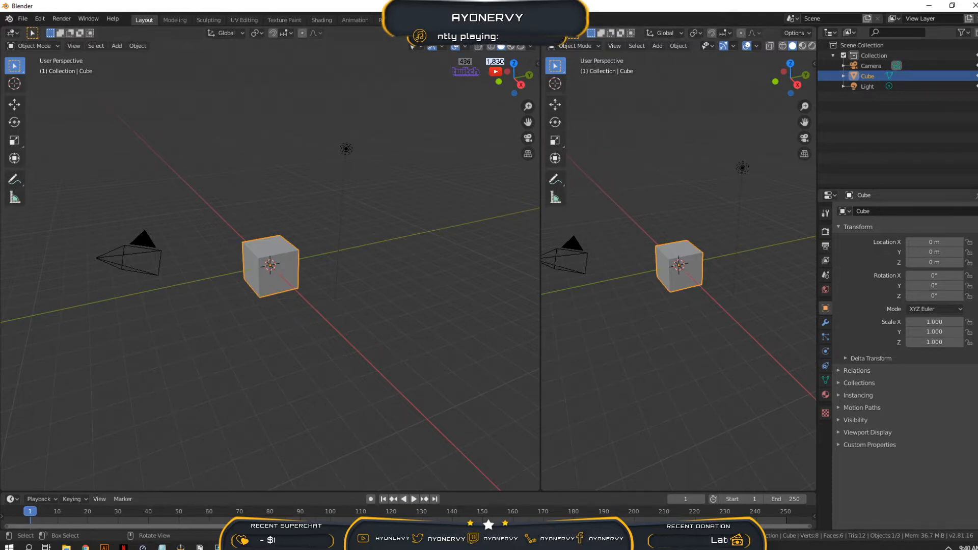
pyautogui.moveTo(543, 41); pyautogui.dragTo(557, 247)
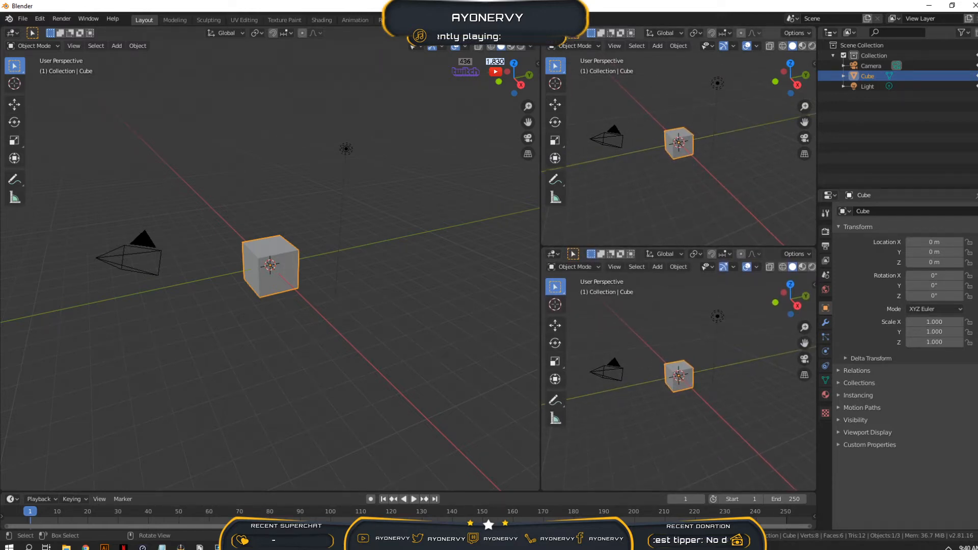
# Change the upper of the two small areas to the Shader Editor and hide its sidebar
pyautogui.click(553, 33)
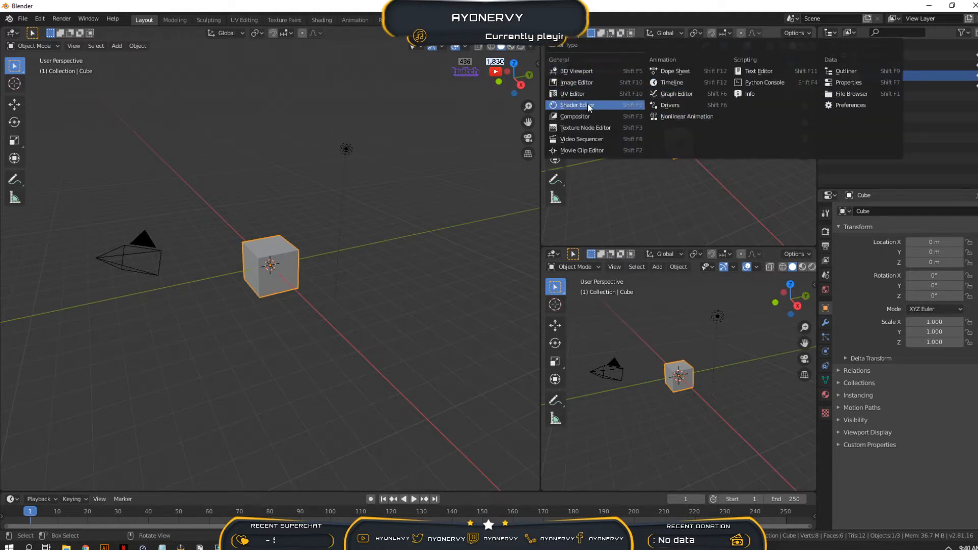
pyautogui.click(588, 104)
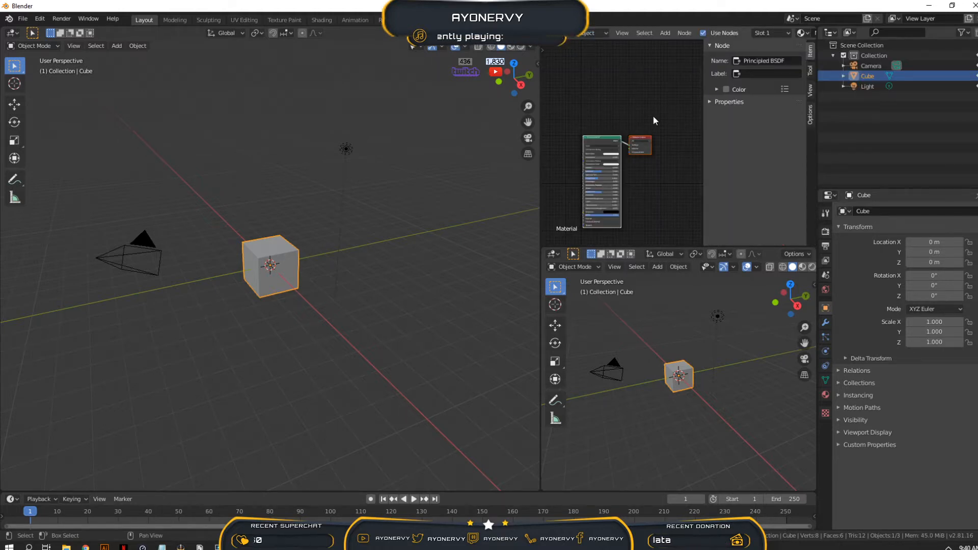
pyautogui.press('n')
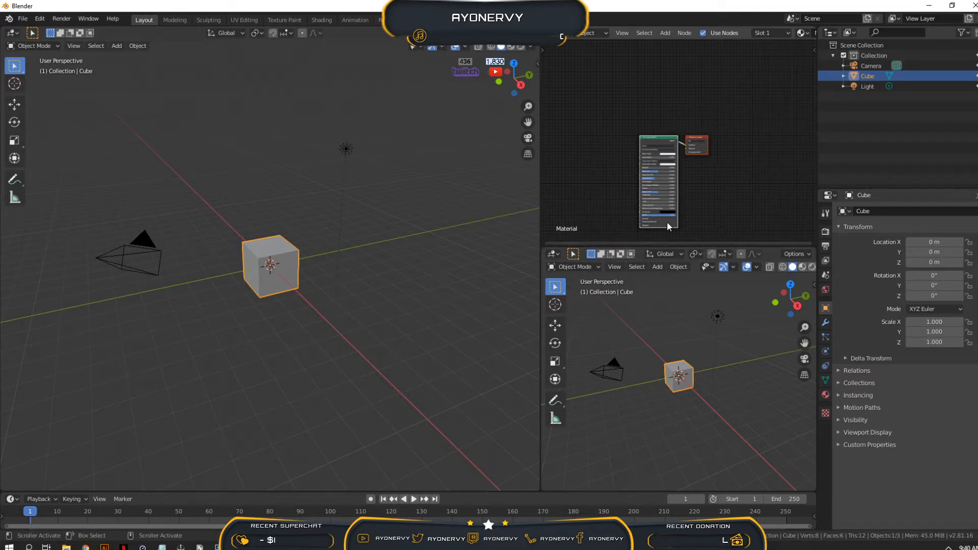
# Show the cube framed in Rendered shading in the small lower viewport, and widen the main viewport slightly
pyautogui.click(812, 267)
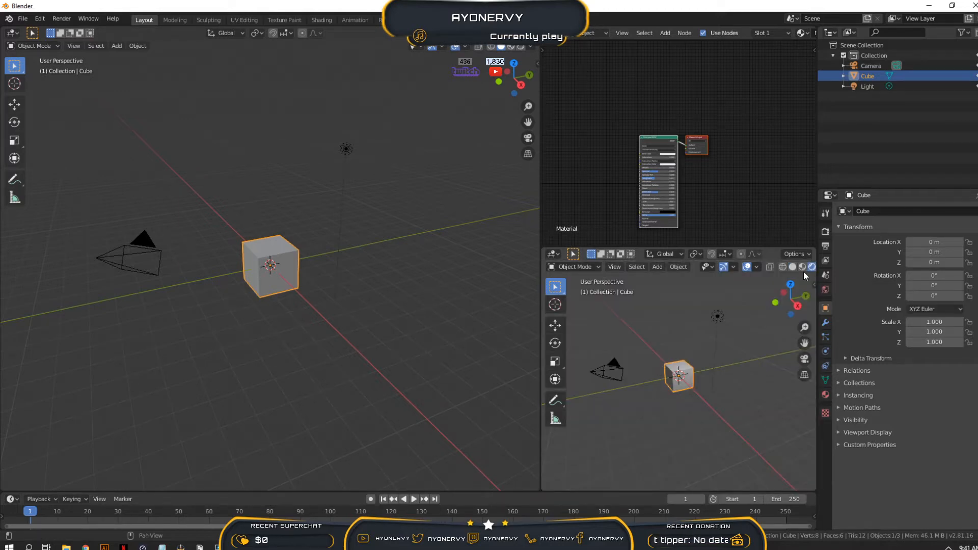
pyautogui.press('KP_Decimal')
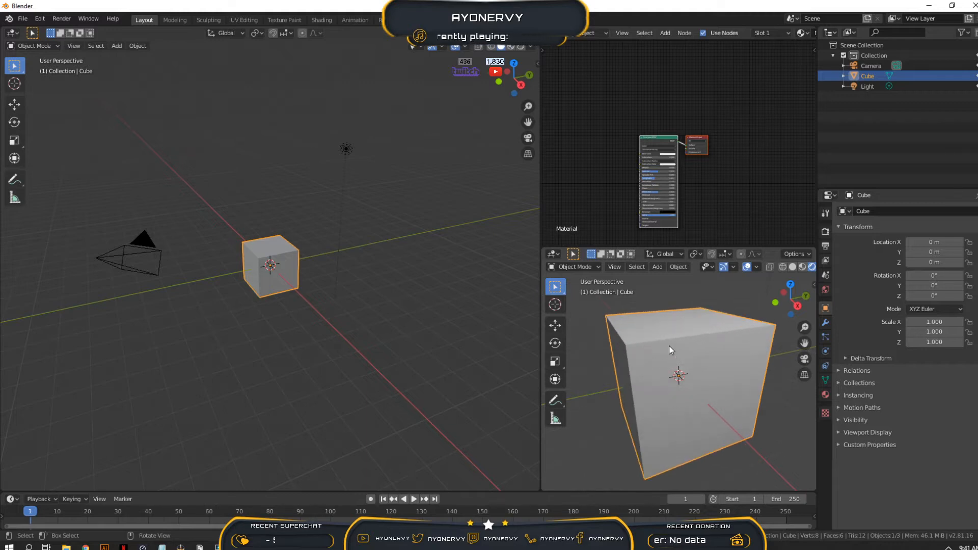
pyautogui.moveTo(692, 356)
pyautogui.mouseDown(button='middle')
pyautogui.moveTo(729, 366)
pyautogui.moveTo(709, 362)
pyautogui.mouseUp(button='middle')
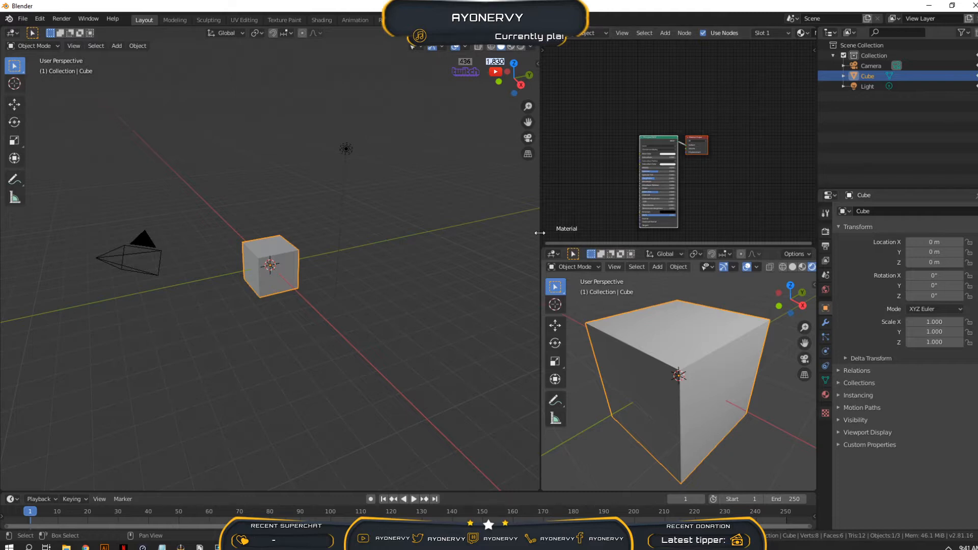
pyautogui.moveTo(542, 230)
pyautogui.mouseDown()
pyautogui.moveTo(576, 233)
pyautogui.moveTo(560, 235)
pyautogui.mouseUp()
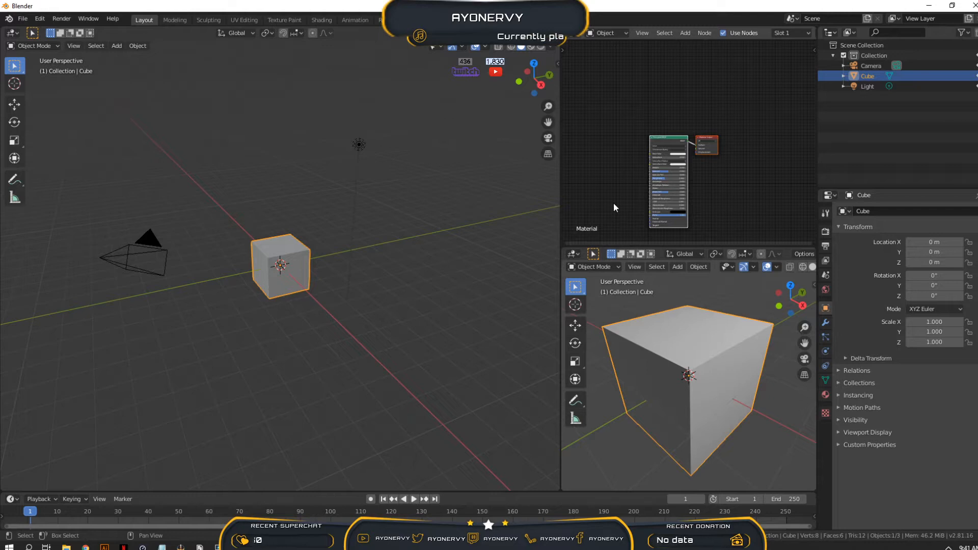
# Locate the Save Startup File option that makes the current layout the default
pyautogui.click(21, 19)
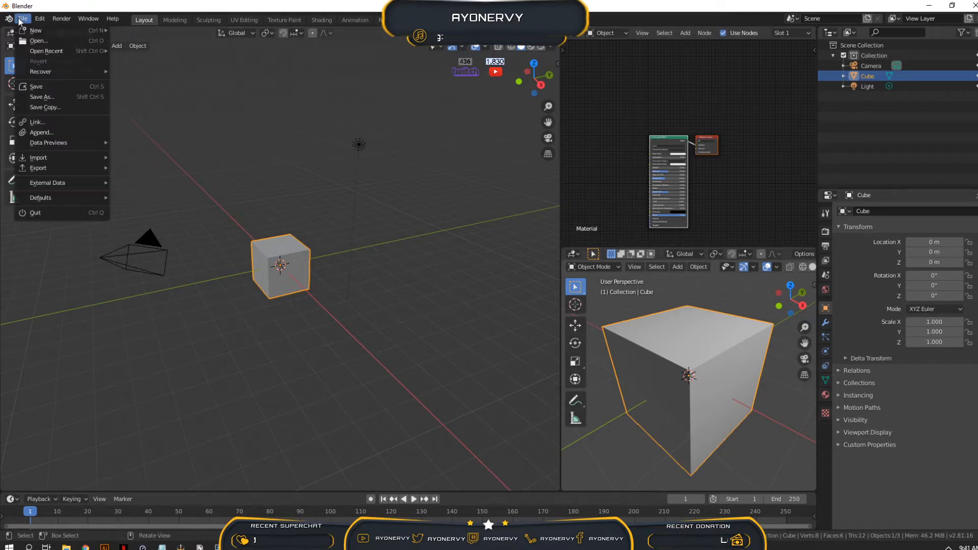
pyautogui.moveTo(78, 202)
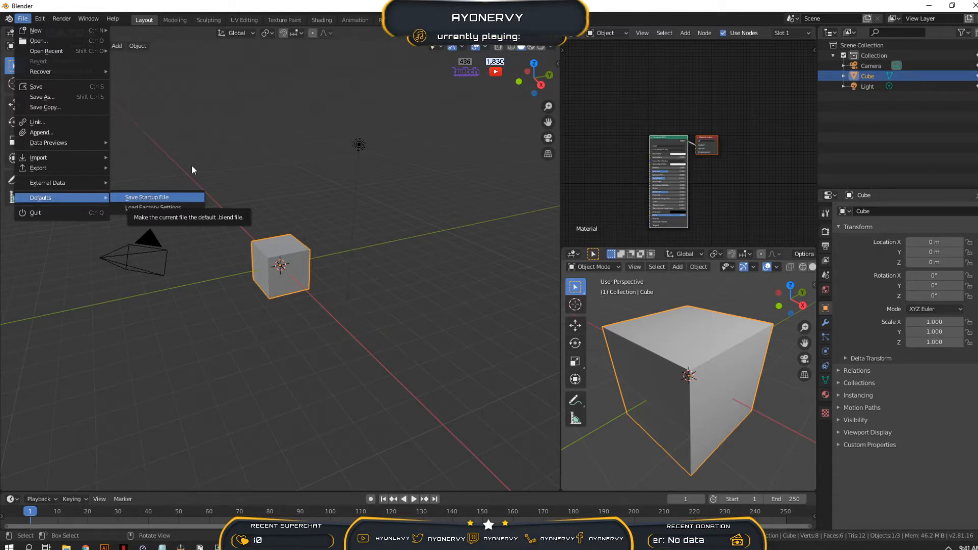
# Close the current Blender session and start a new General file in a fresh one
pyautogui.click(972, 6)
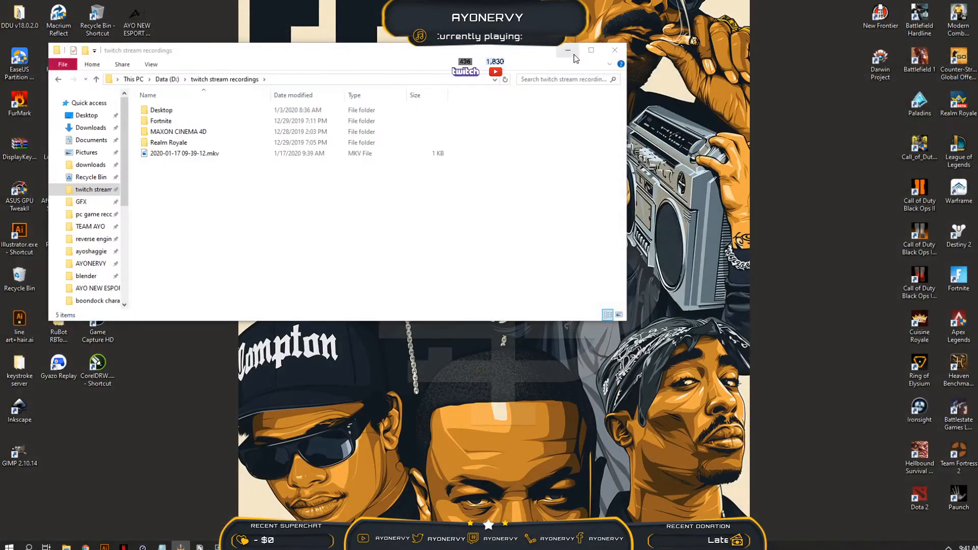
pyautogui.click(569, 51)
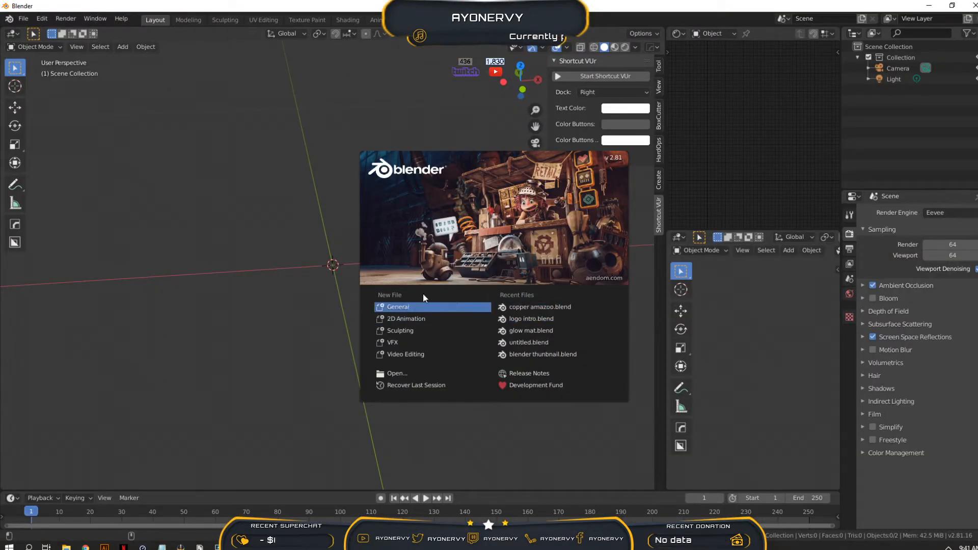
pyautogui.click(411, 306)
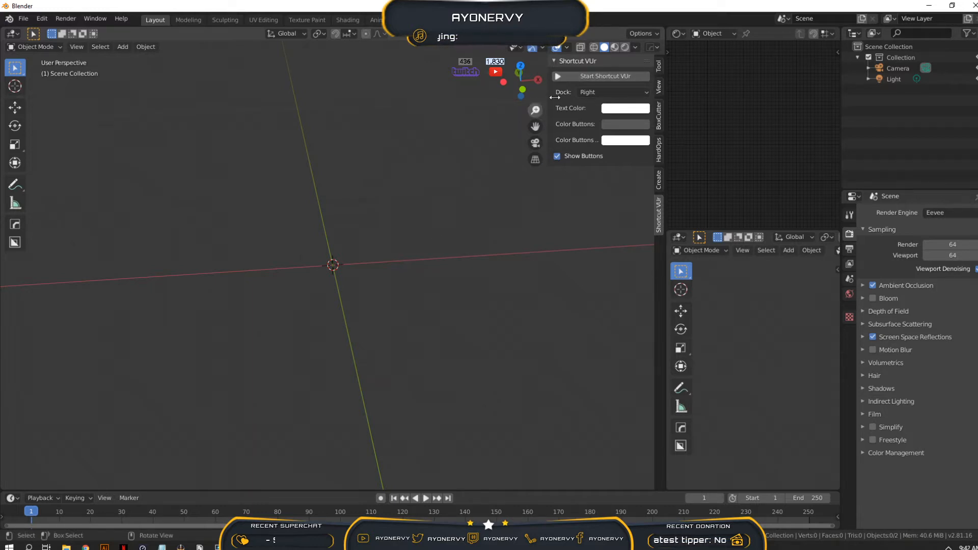
# Start the Shortcut VUr input display and test it with several mouse and keyboard inputs in the viewport
pyautogui.click(586, 73)
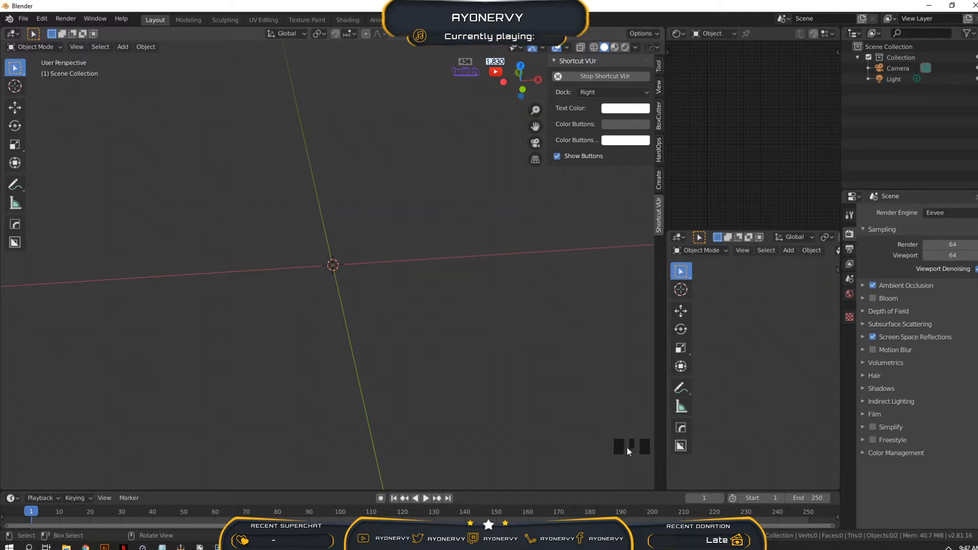
pyautogui.click(535, 351)
pyautogui.middleClick(534, 348)
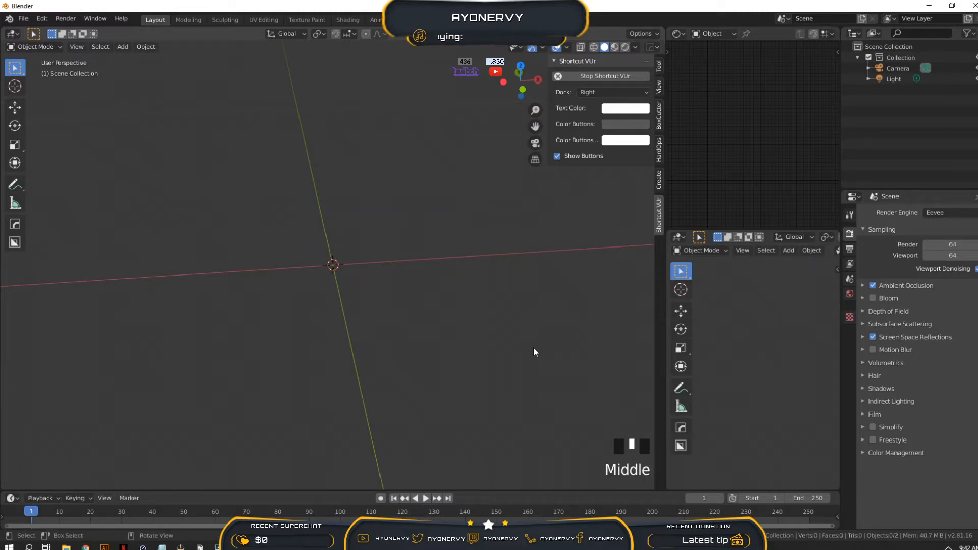
pyautogui.rightClick(534, 348)
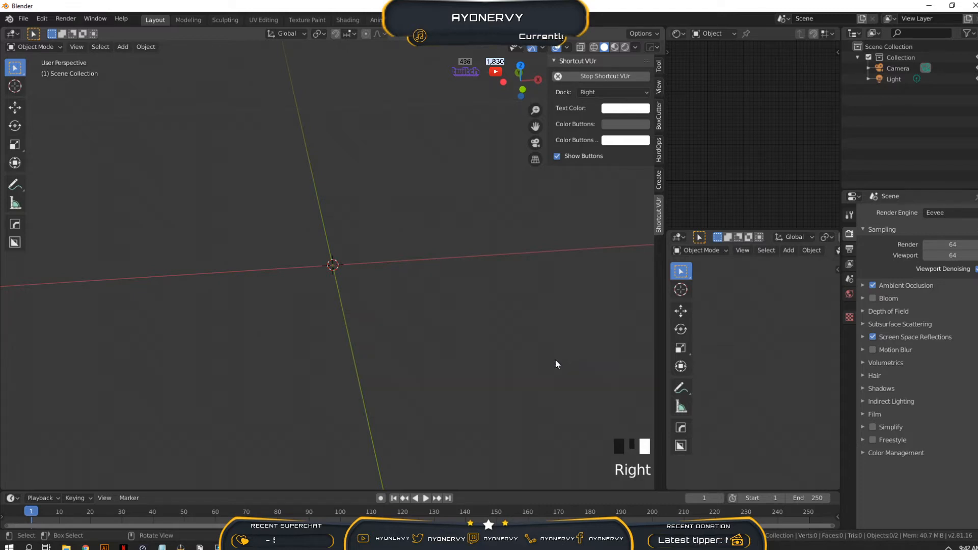
pyautogui.press('d')
pyautogui.press('s')
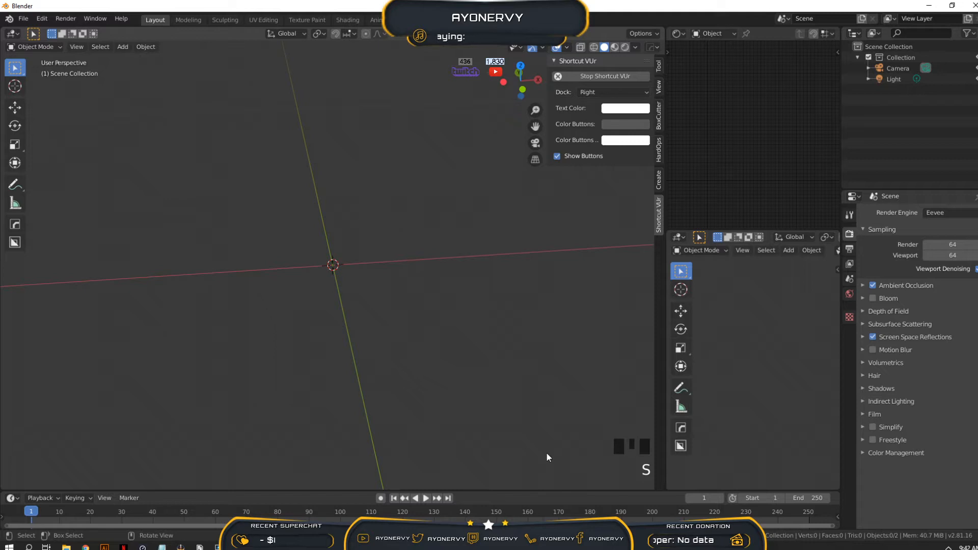
pyautogui.hotkey('shift', 'z')
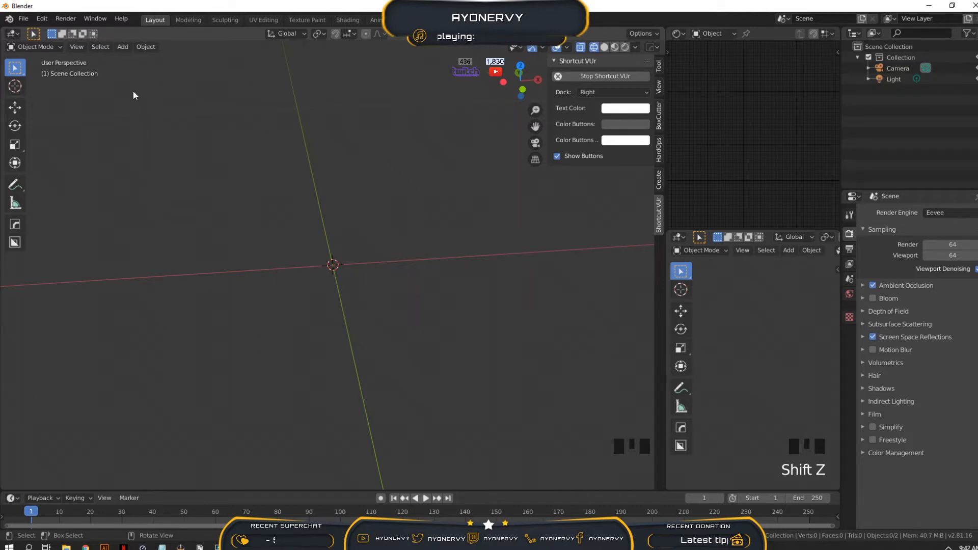
# Add a Text object at the world origin and inspect it from several angles
pyautogui.click(123, 47)
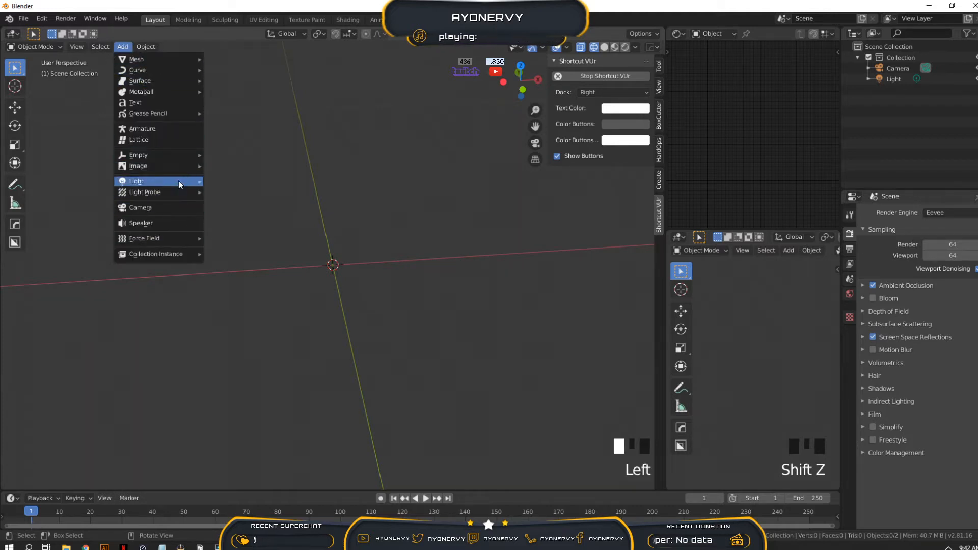
pyautogui.moveTo(128, 56)
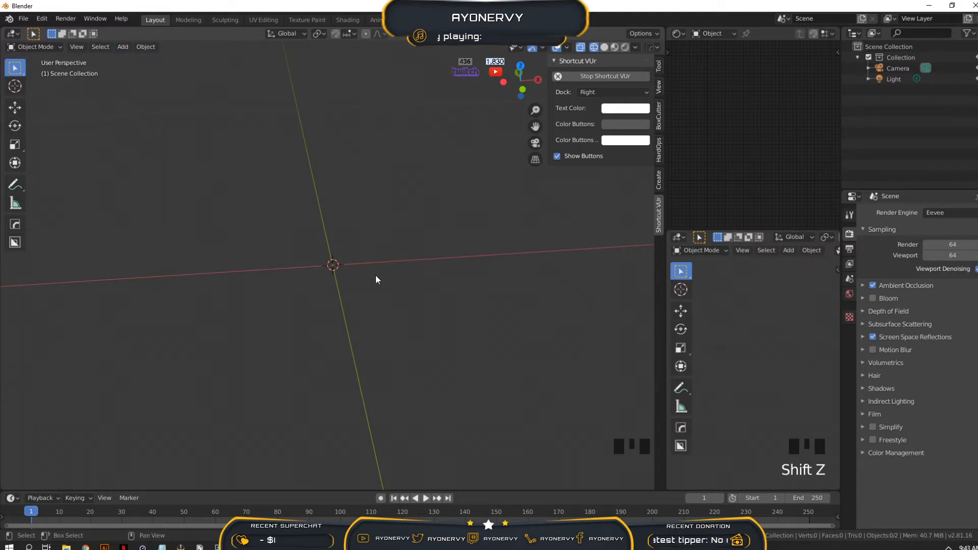
pyautogui.hotkey('shift', 'a')
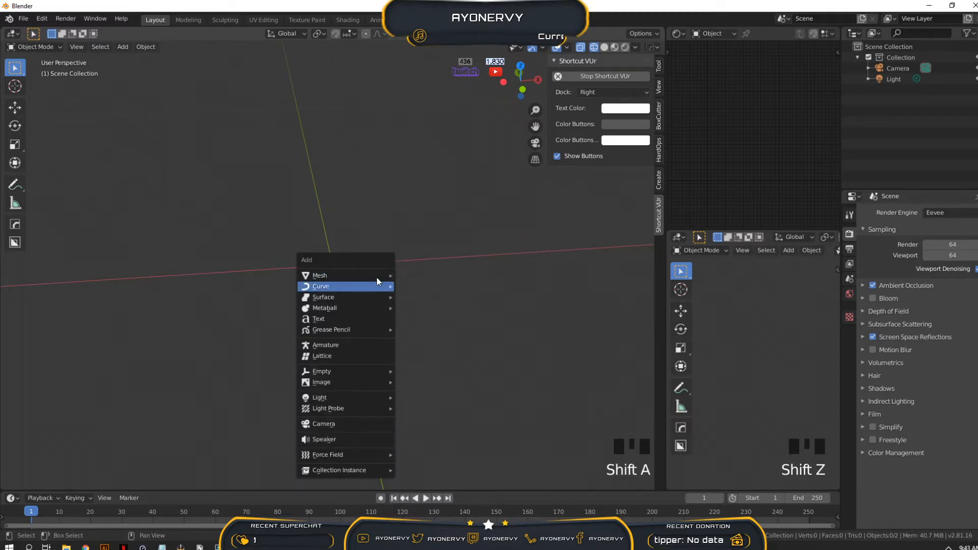
pyautogui.click(341, 321)
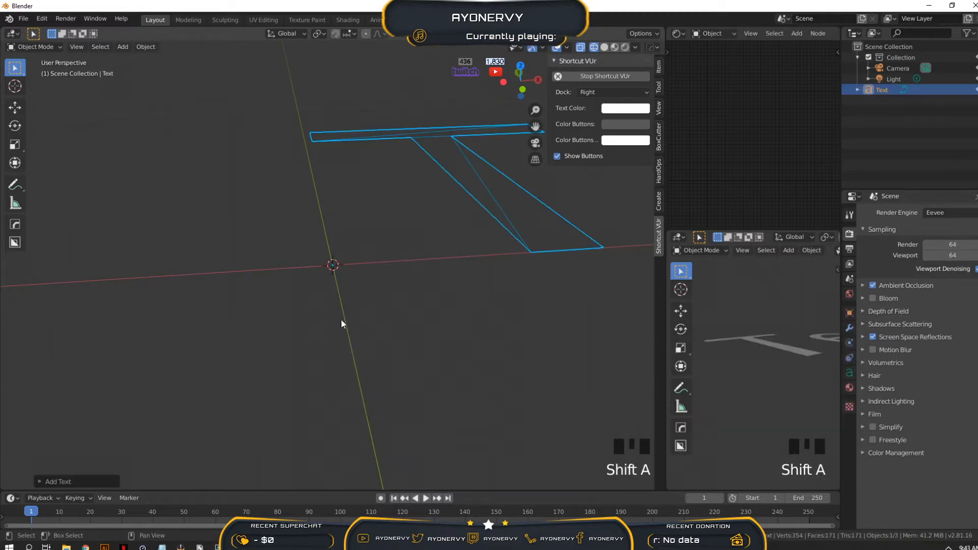
pyautogui.scroll(-8, 258, 254)
pyautogui.moveTo(265, 263); pyautogui.dragTo(408, 255, button='middle')
pyautogui.scroll(-3, 405, 250)
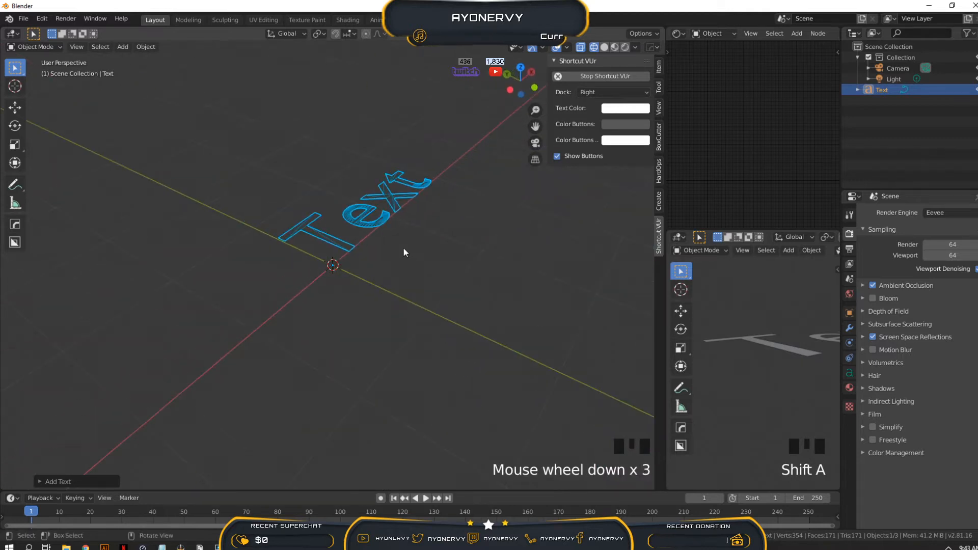
pyautogui.scroll(7, 405, 240)
pyautogui.moveTo(457, 197); pyautogui.dragTo(397, 214, button='middle')
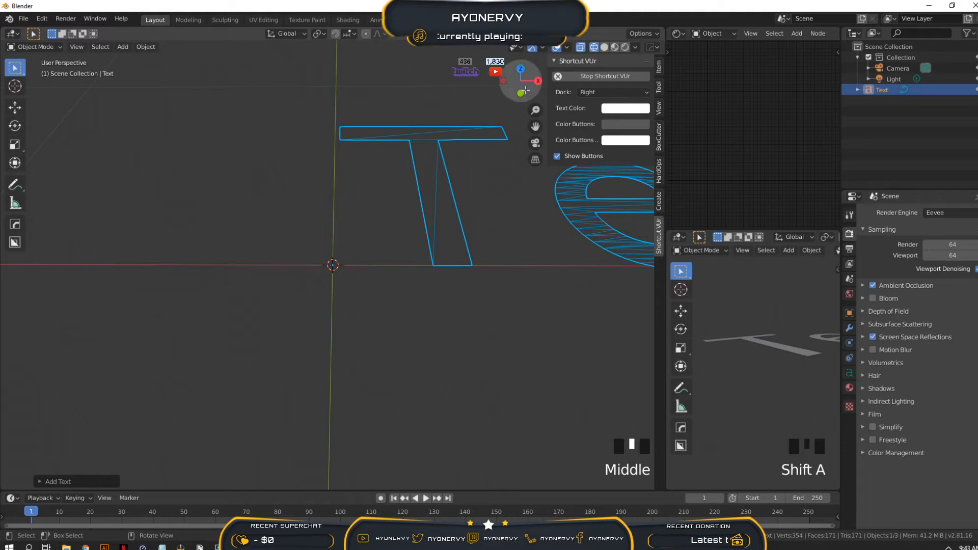
# Preview the text in Rendered shading and set the main viewport's shading to Solid
pyautogui.click(603, 46)
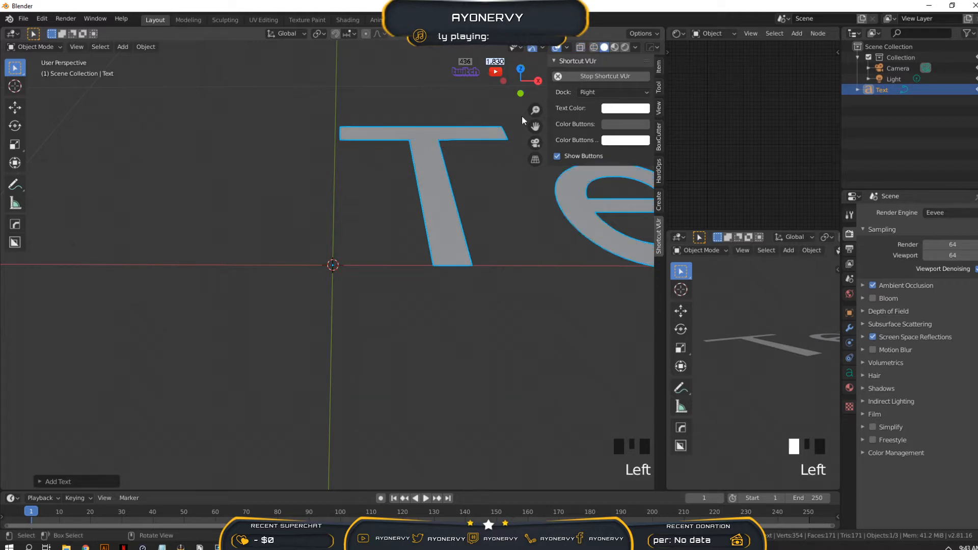
pyautogui.click(624, 47)
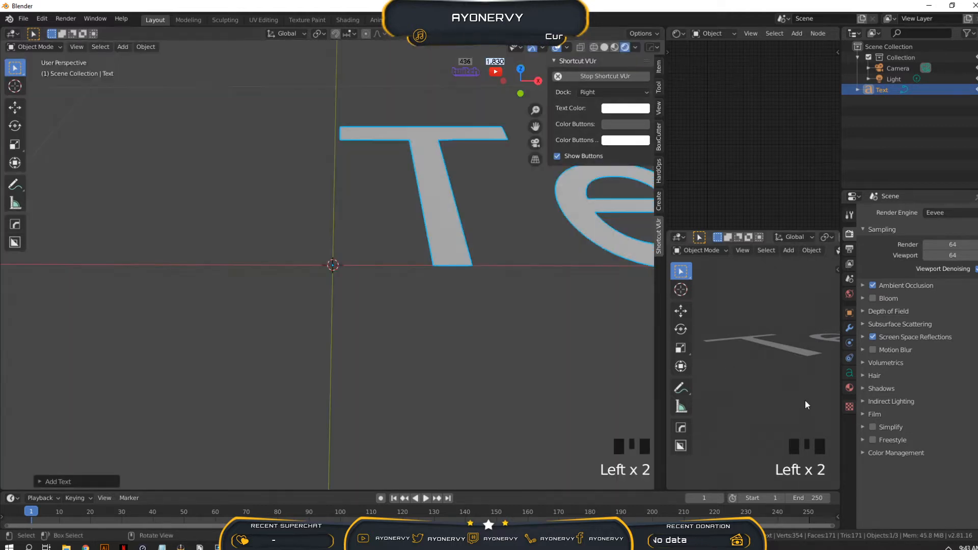
pyautogui.click(605, 47)
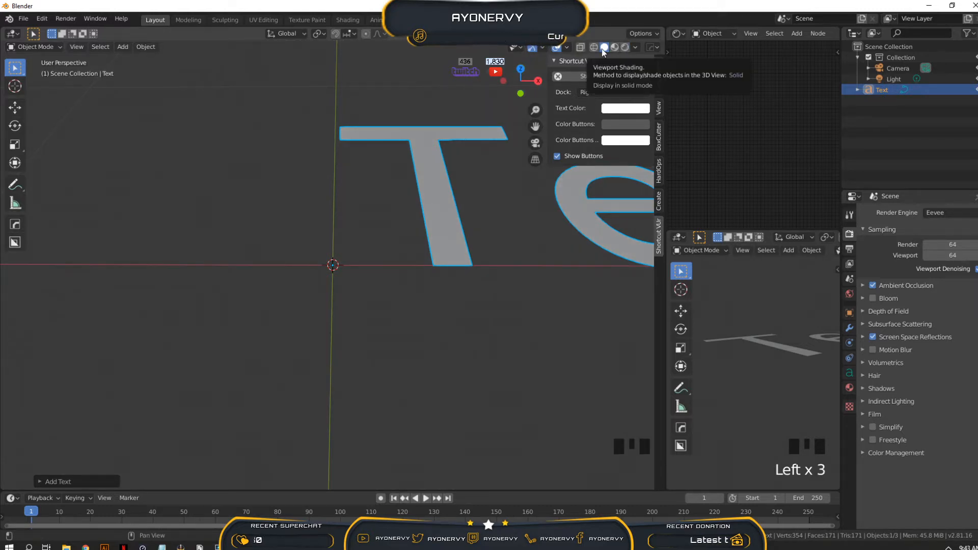
# Select the text object and set its X rotation to about 84.4° so that it stands nearly upright
pyautogui.scroll(-1, 479, 125)
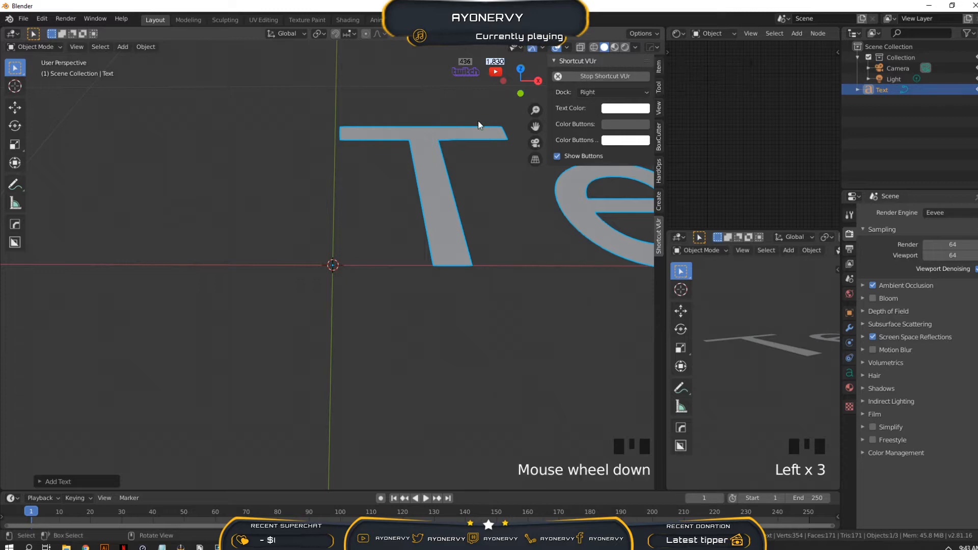
pyautogui.scroll(-3, 413, 218)
pyautogui.scroll(-3, 488, 235)
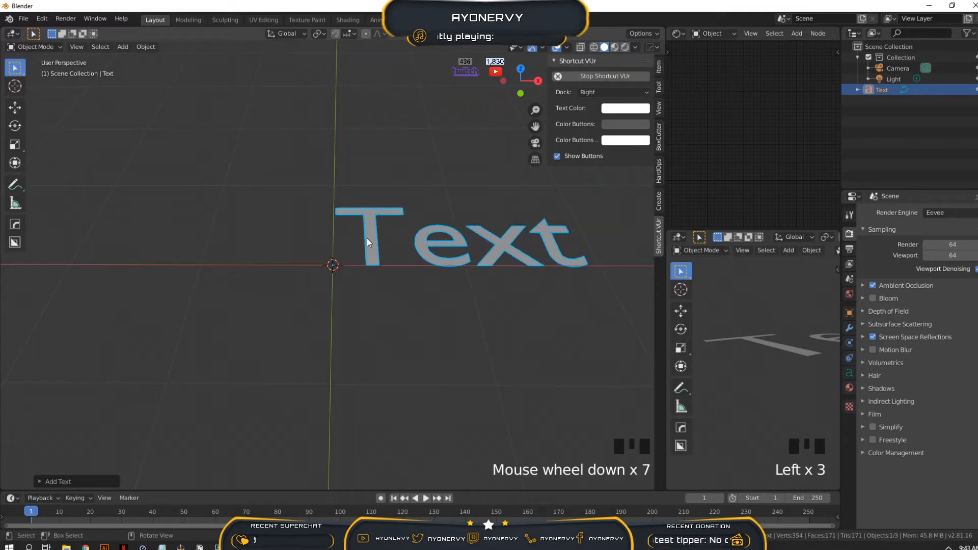
pyautogui.moveTo(483, 276)
pyautogui.mouseDown(button='middle')
pyautogui.moveTo(435, 272)
pyautogui.moveTo(475, 263)
pyautogui.mouseUp(button='middle')
pyautogui.moveTo(518, 240); pyautogui.dragTo(483, 229, button='middle')
pyautogui.click(353, 225)
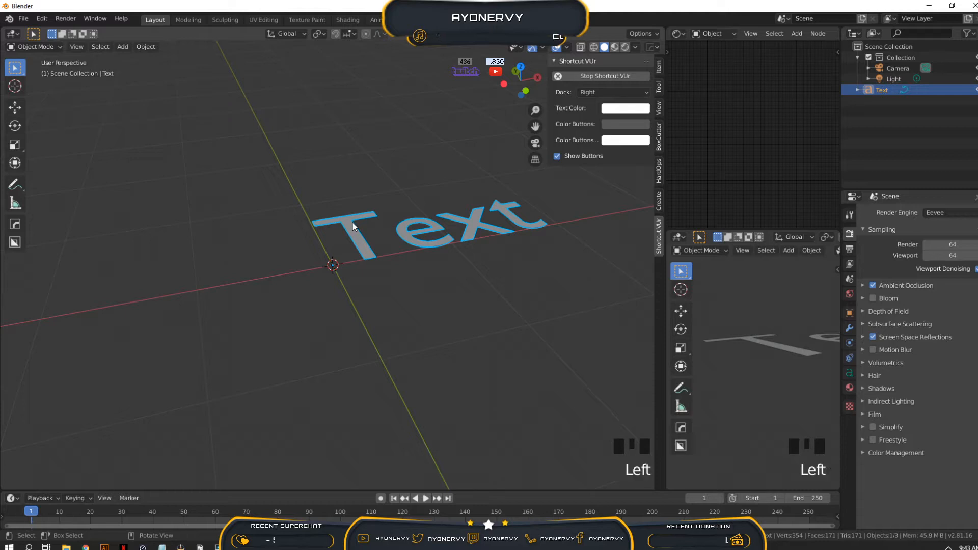
pyautogui.click(850, 313)
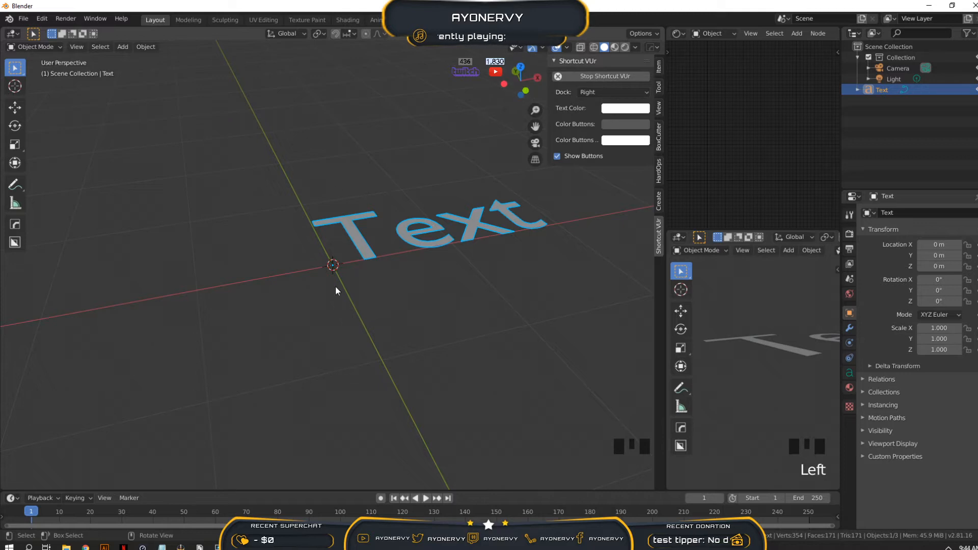
pyautogui.moveTo(360, 258); pyautogui.dragTo(372, 213, button='middle')
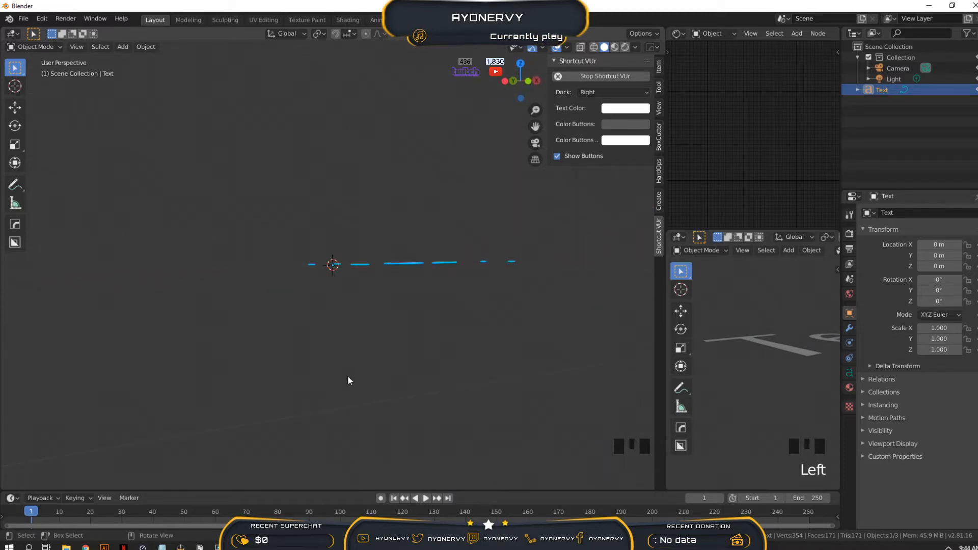
pyautogui.moveTo(351, 223); pyautogui.dragTo(382, 243, button='middle')
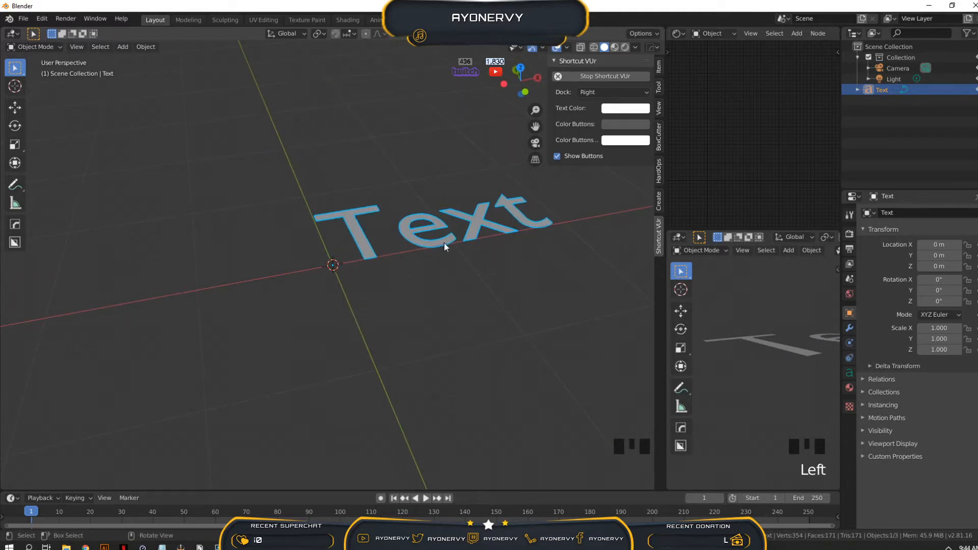
pyautogui.moveTo(938, 281); pyautogui.dragTo(961, 280)
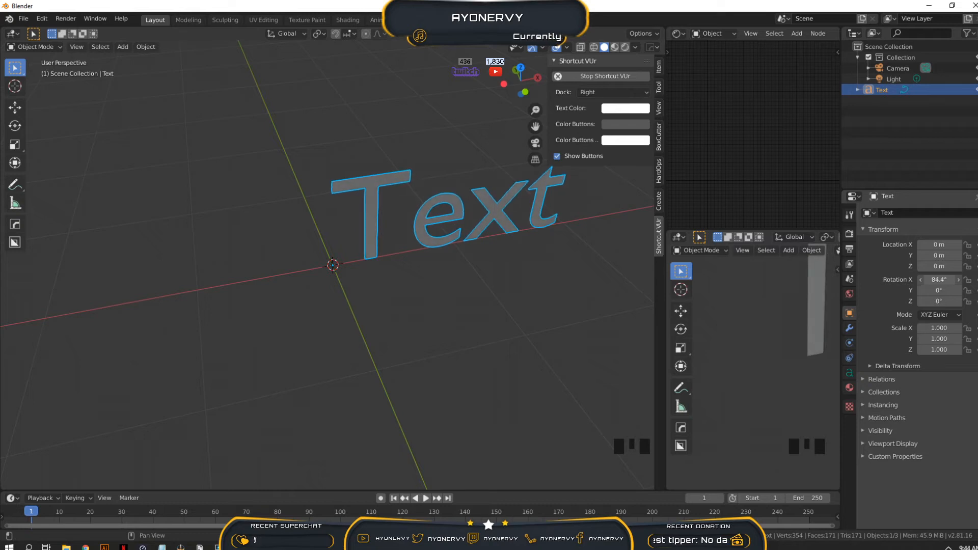
# Set the text object's X rotation to 90° so that it stands fully upright
pyautogui.click(939, 279)
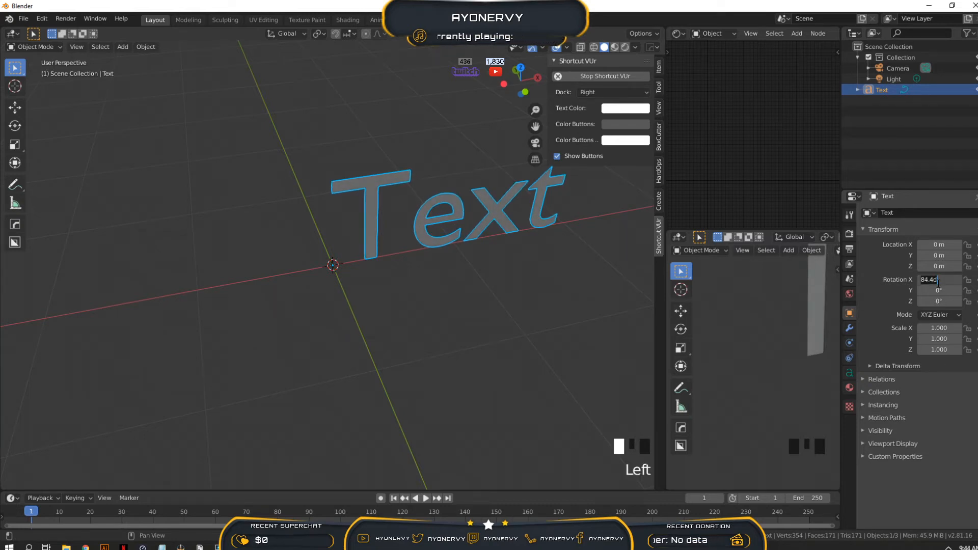
pyautogui.hotkey('ctrl', 'a')
pyautogui.write('90')
pyautogui.click(793, 310)
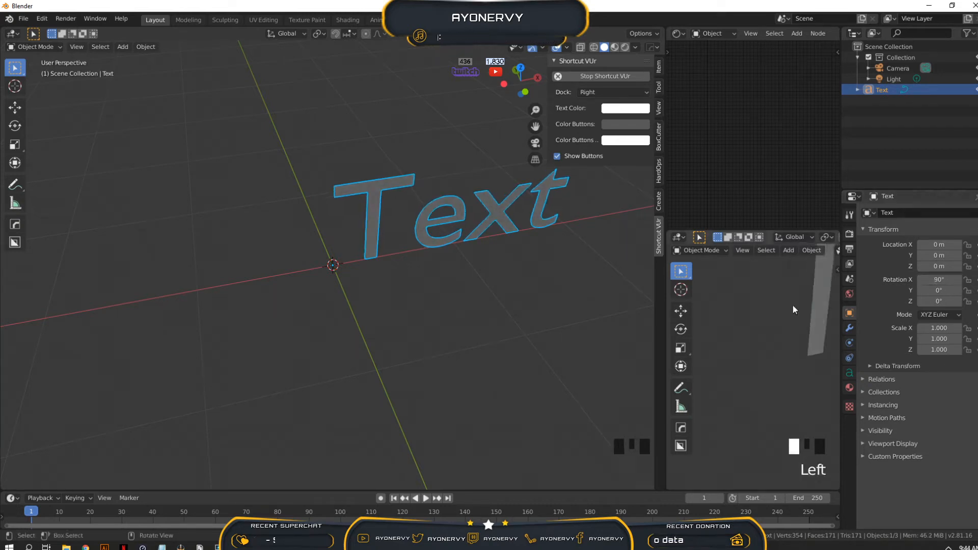
pyautogui.moveTo(403, 291); pyautogui.dragTo(306, 271, button='middle')
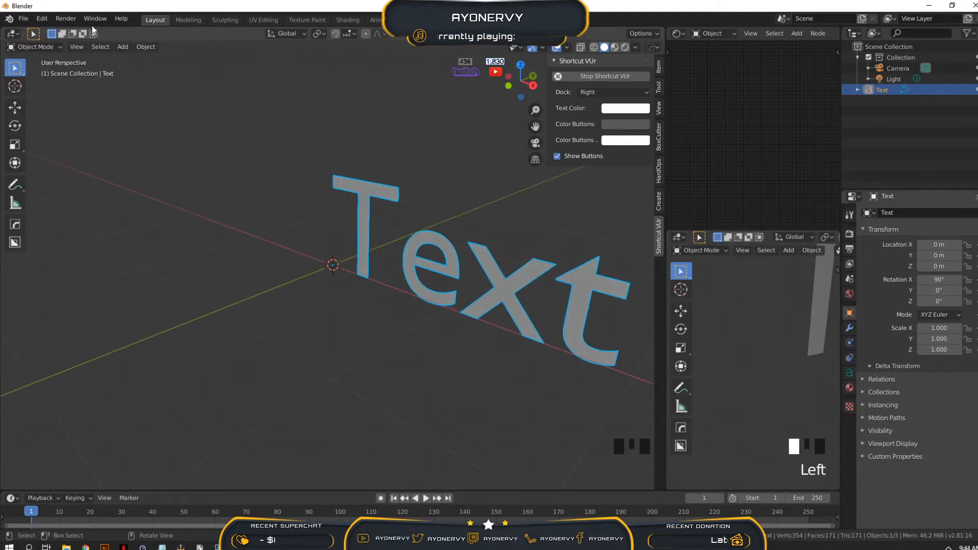
pyautogui.click(104, 47)
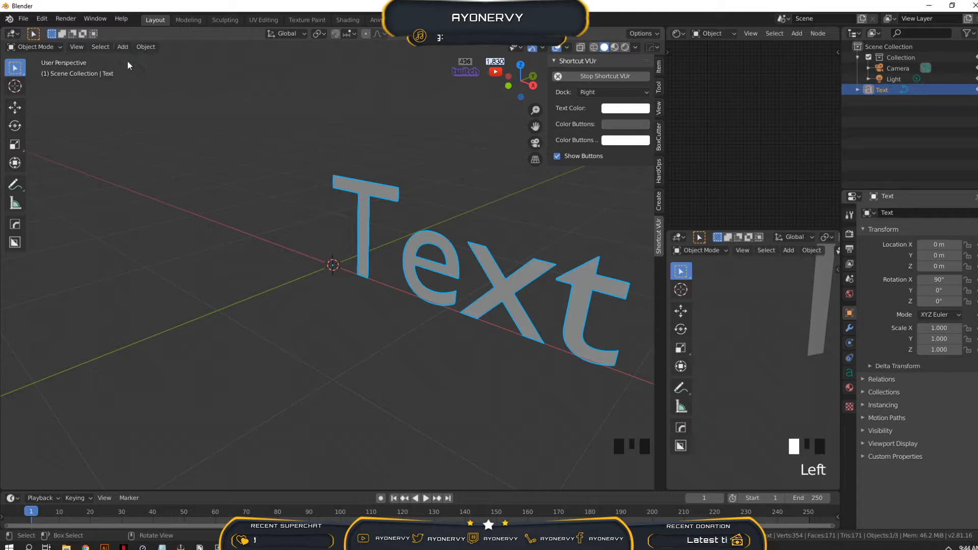
# Set the text object's X rotation to 0° to lay it flat on the grid
pyautogui.click(948, 279)
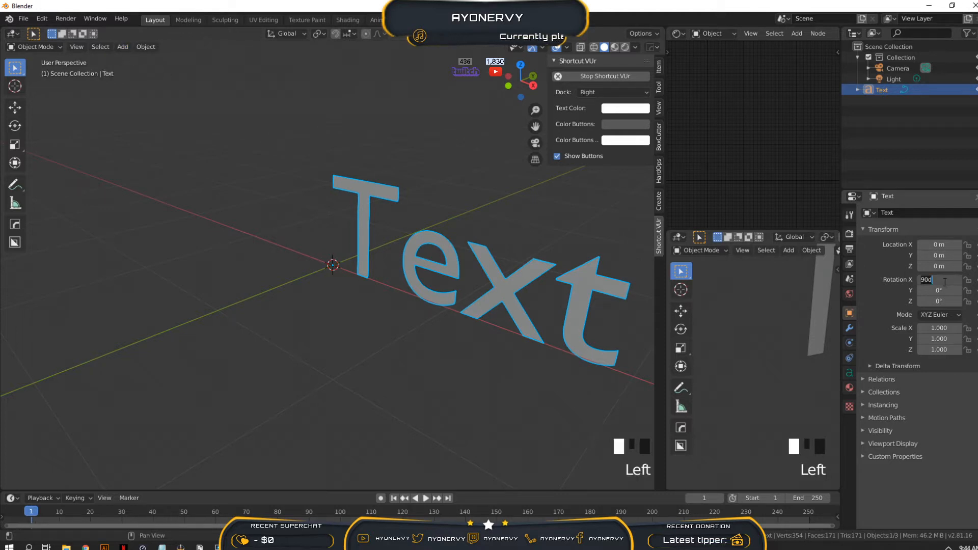
pyautogui.write('0')
pyautogui.press('Return')
pyautogui.scroll(-3, 494, 334)
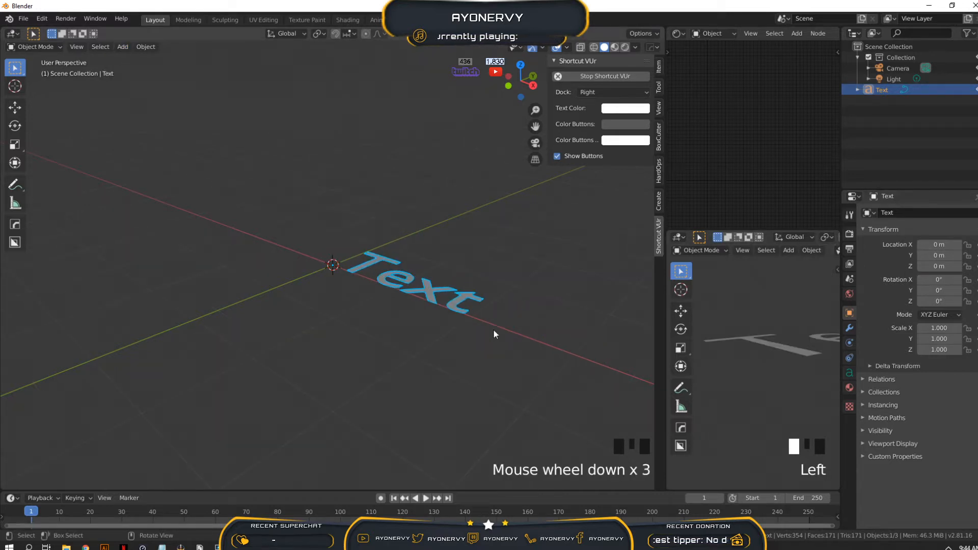
pyautogui.moveTo(493, 335); pyautogui.dragTo(384, 265, button='middle')
pyautogui.scroll(5, 384, 264)
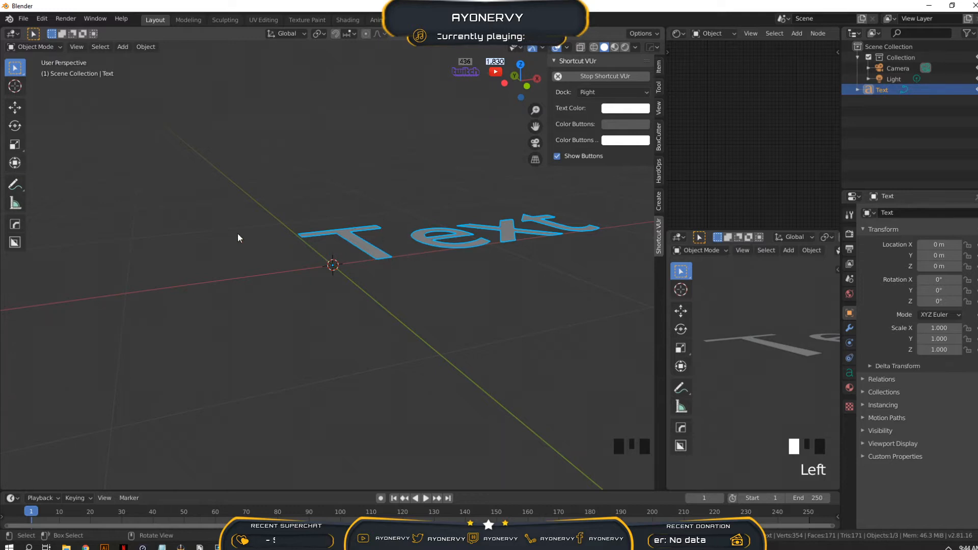
pyautogui.press('r')
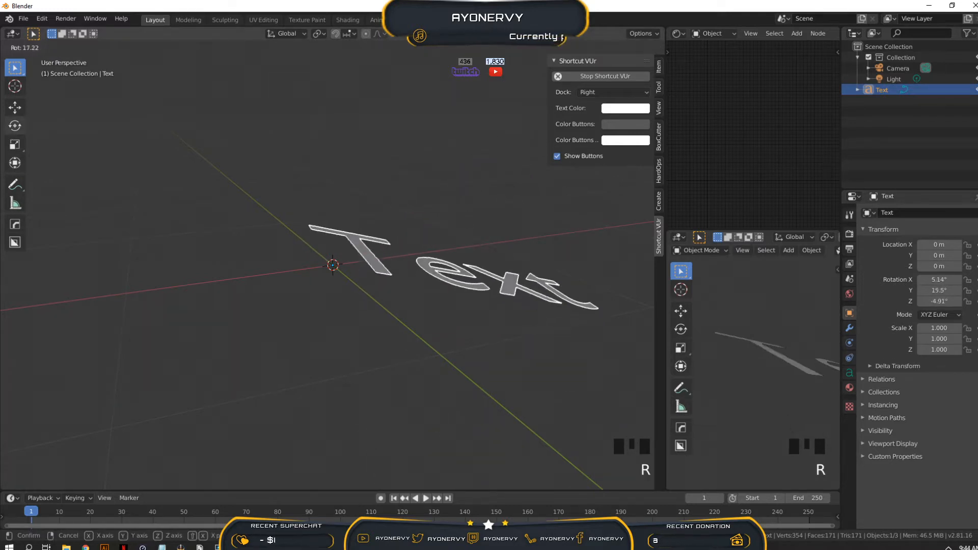
pyautogui.press('x')
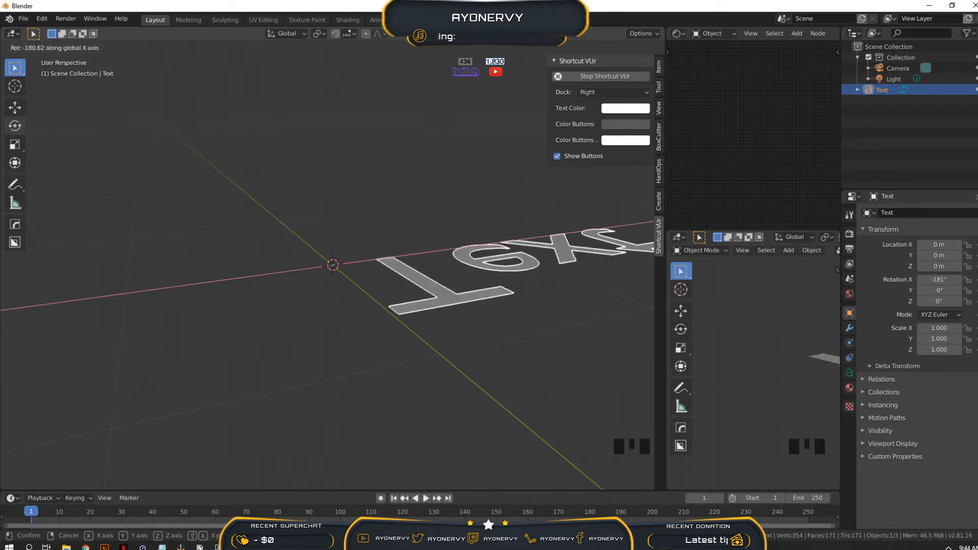
pyautogui.press('r')
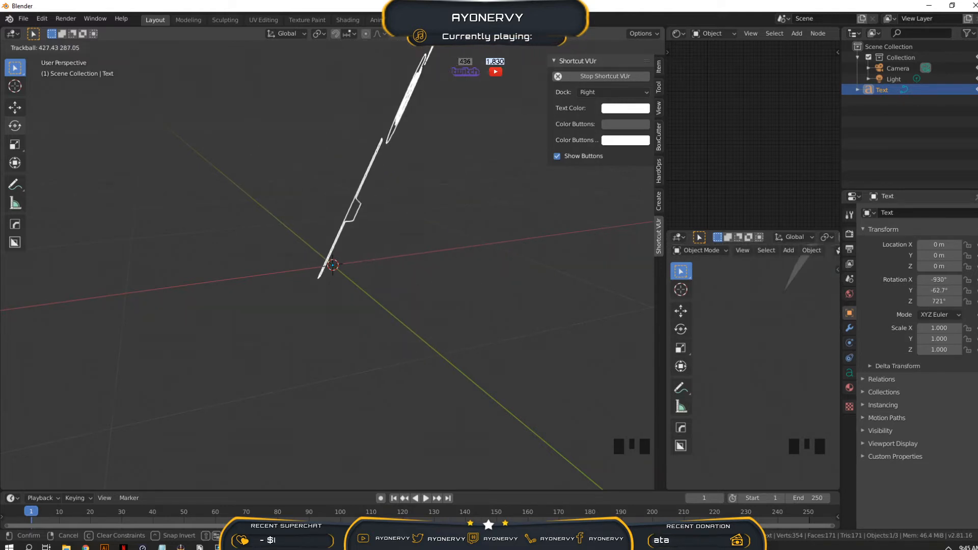
pyautogui.press('Escape')
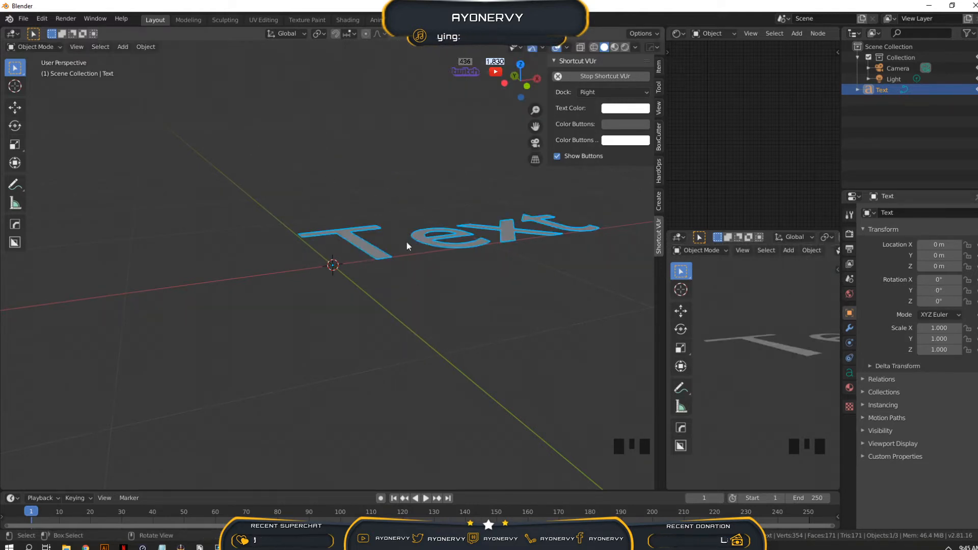
pyautogui.moveTo(442, 239)
pyautogui.mouseDown(button='middle')
pyautogui.moveTo(481, 270)
pyautogui.moveTo(436, 249)
pyautogui.mouseUp(button='middle')
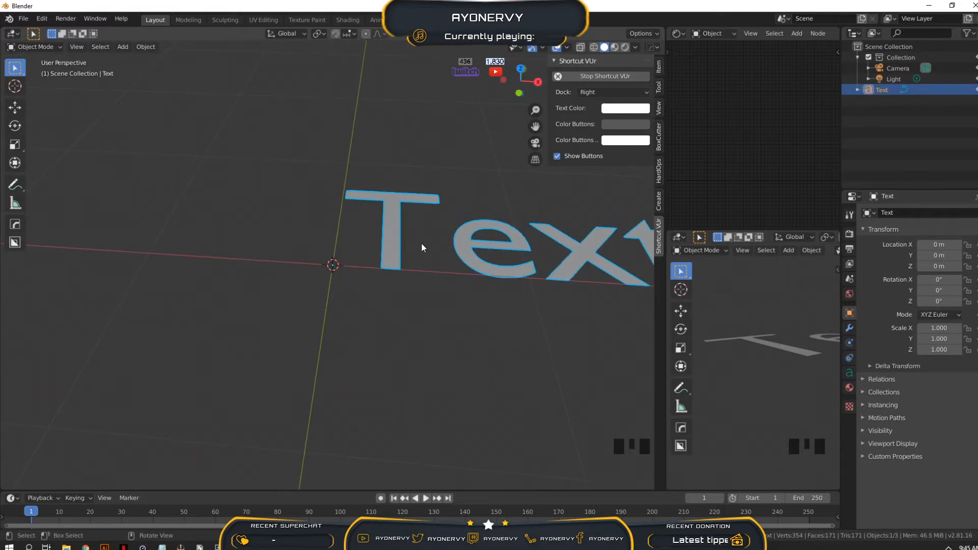
pyautogui.press('r')
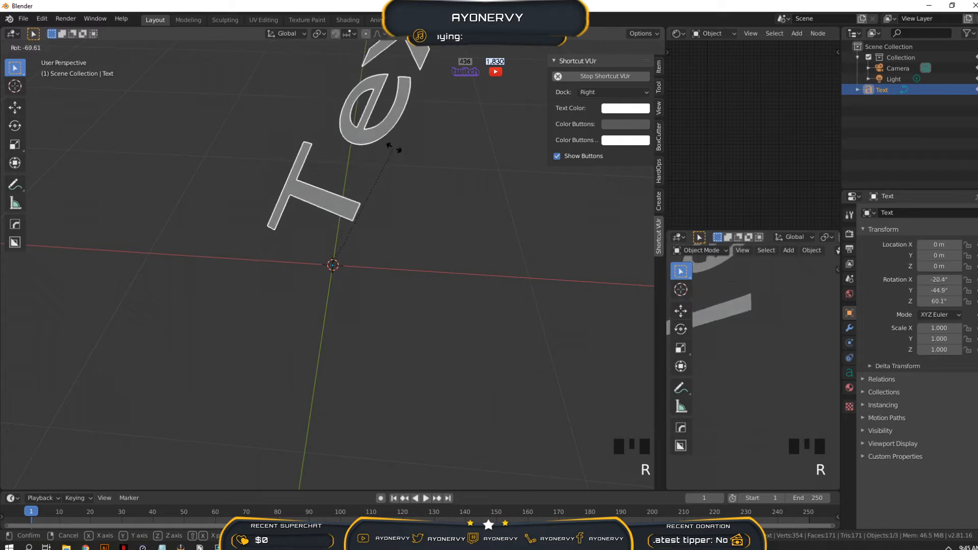
pyautogui.press('Escape')
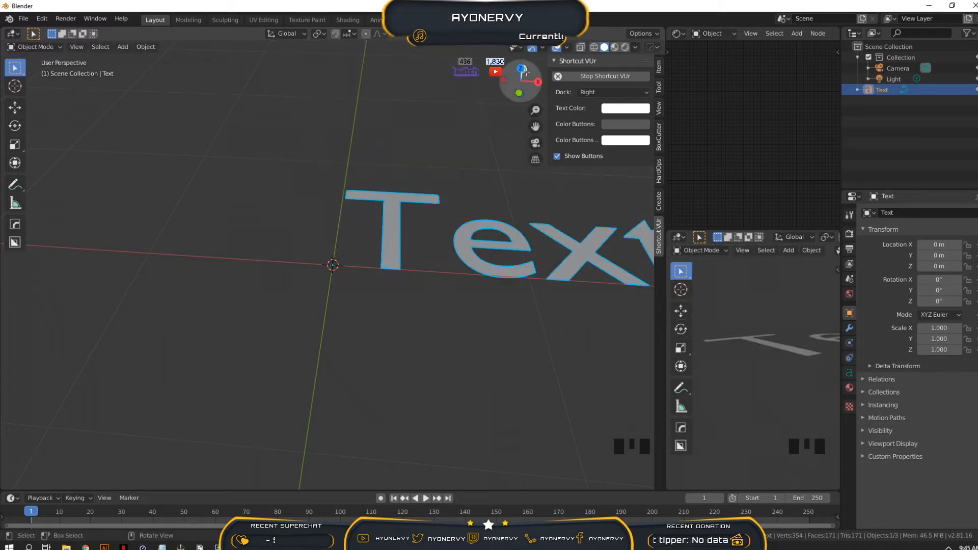
pyautogui.moveTo(469, 131); pyautogui.dragTo(509, 146, button='middle')
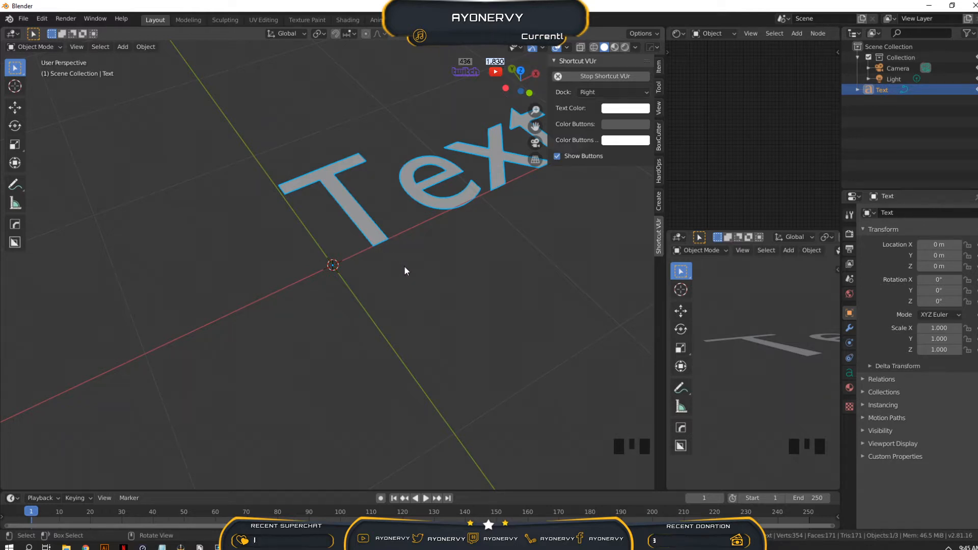
# Try rotating the text object 90° about the global X axis, and undo the rotation
pyautogui.press('r')
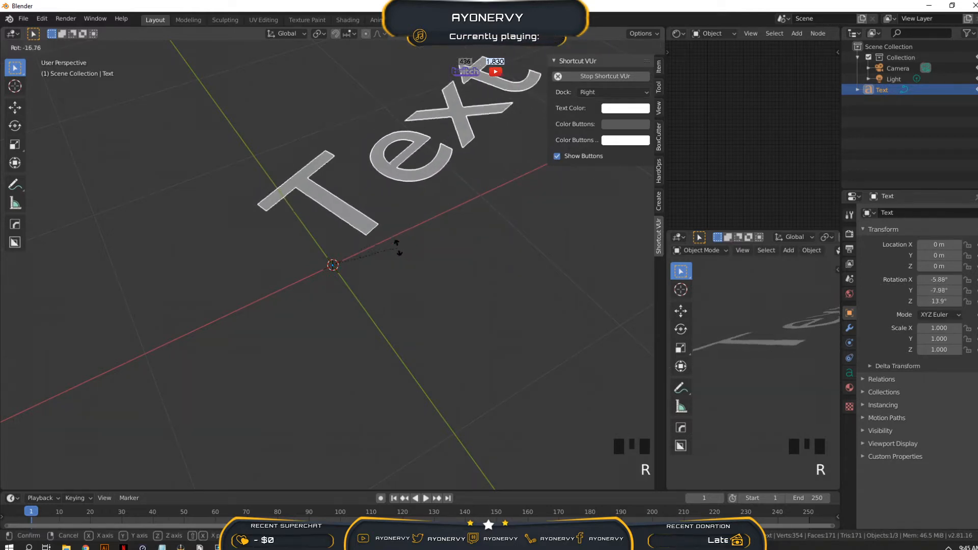
pyautogui.press('x')
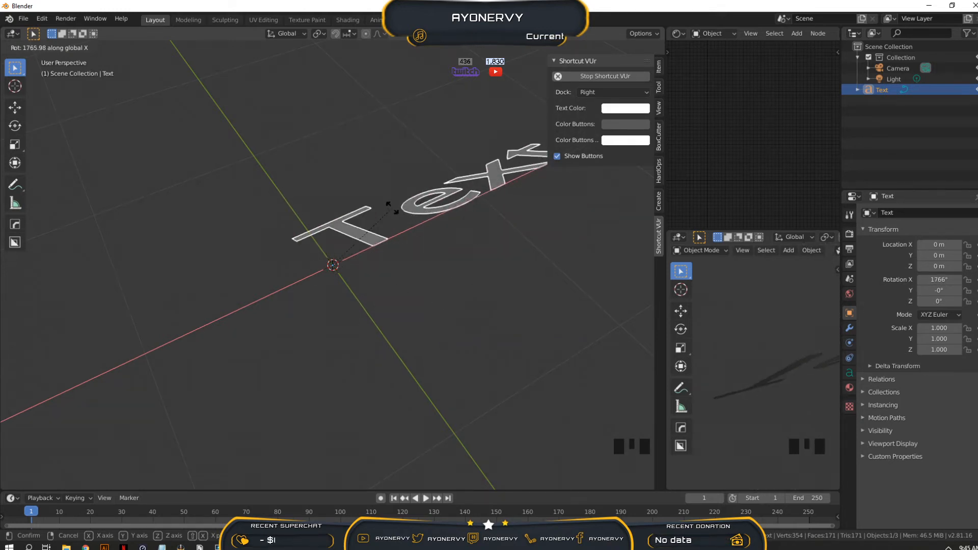
pyautogui.write('90')
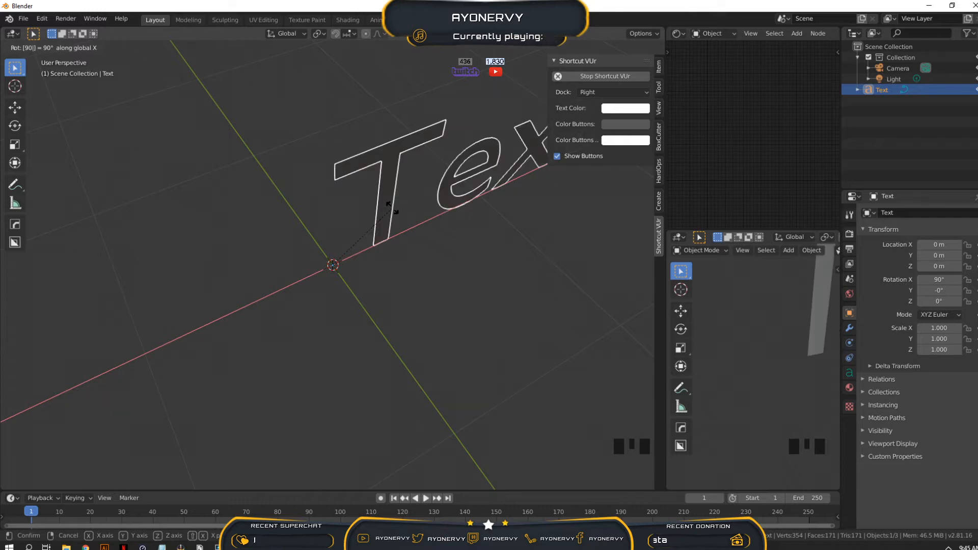
pyautogui.press('Return')
pyautogui.moveTo(392, 209); pyautogui.dragTo(468, 187, button='middle')
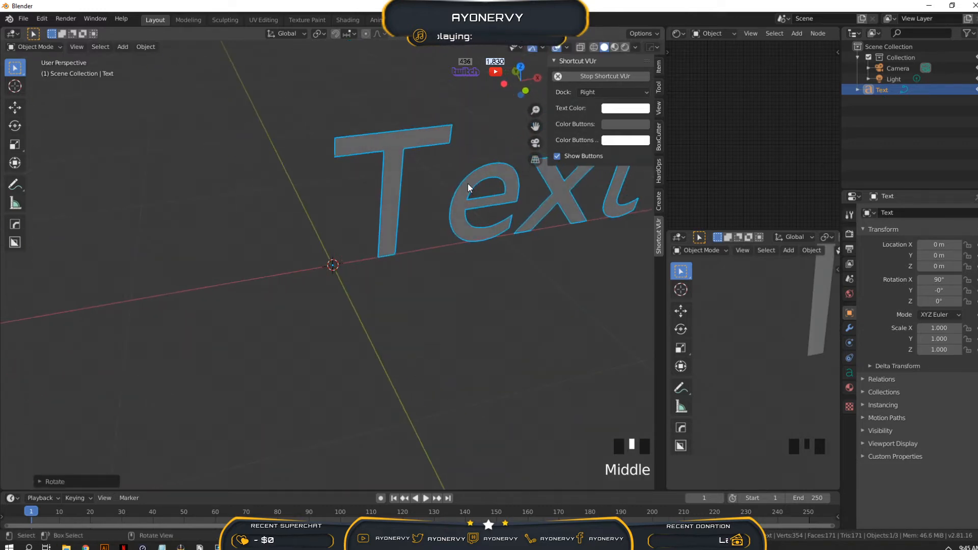
pyautogui.hotkey('ctrl', 'z')
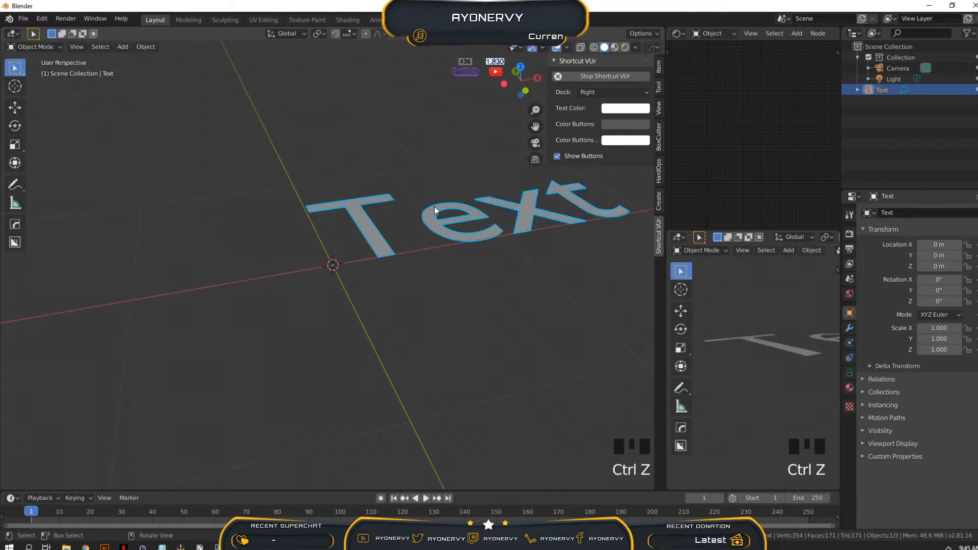
# Delete the flat text object and add a fresh Text object at the world origin
pyautogui.rightClick(384, 224)
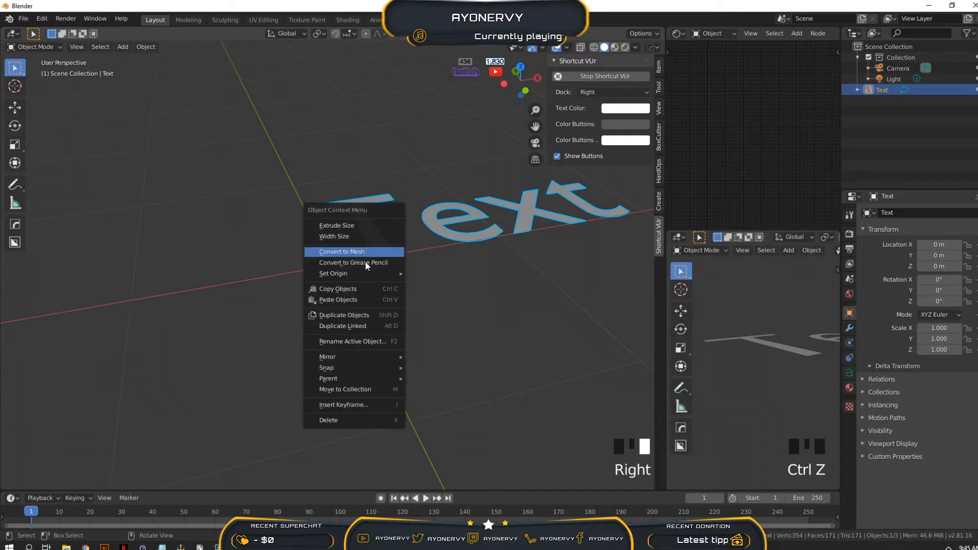
pyautogui.click(338, 416)
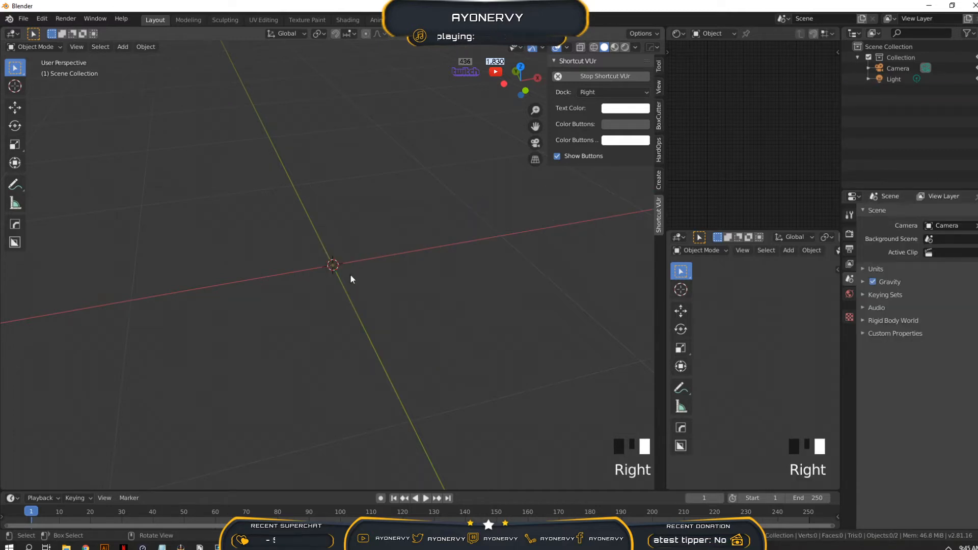
pyautogui.hotkey('shift', 'a')
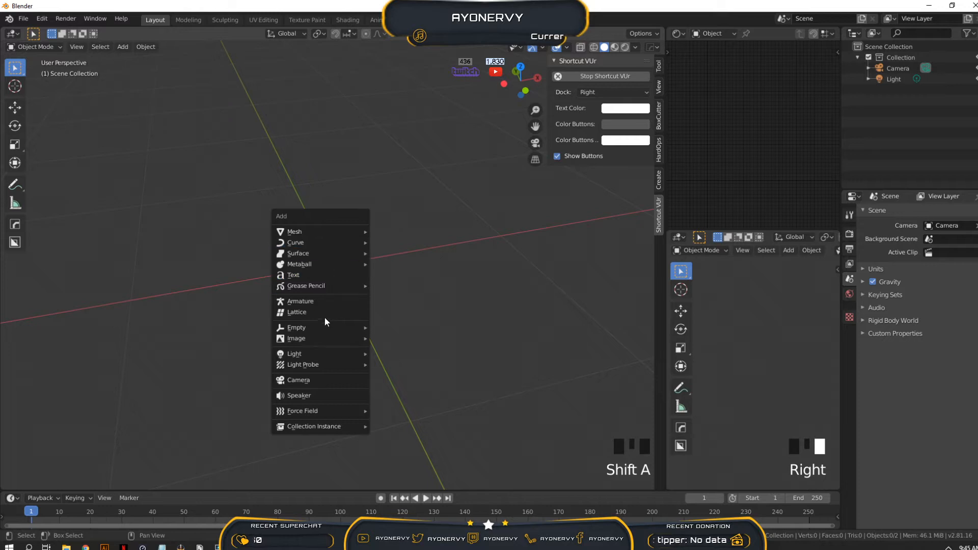
pyautogui.click(319, 273)
pyautogui.hotkey('shift', 'a')
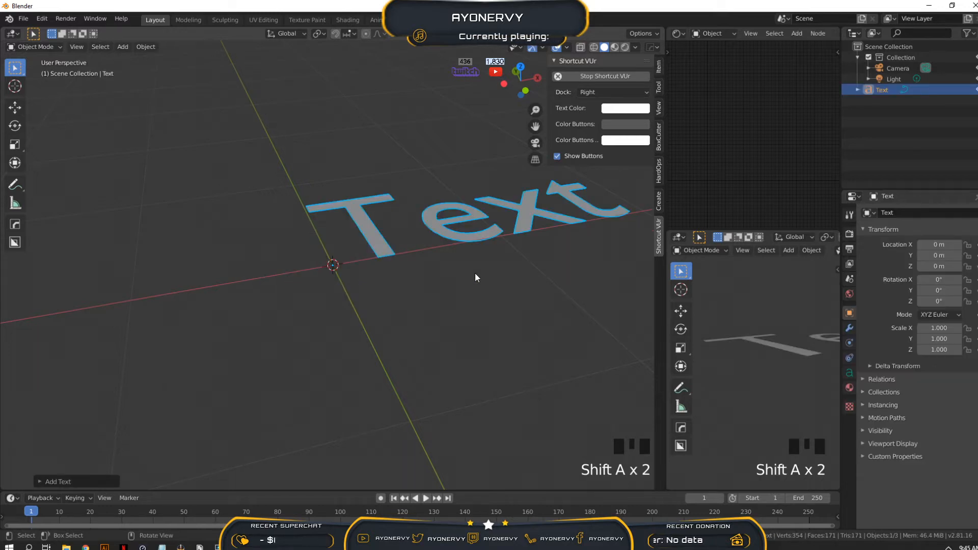
# Rotate the new text object 90° about the global X axis to stand it upright
pyautogui.write('r90')
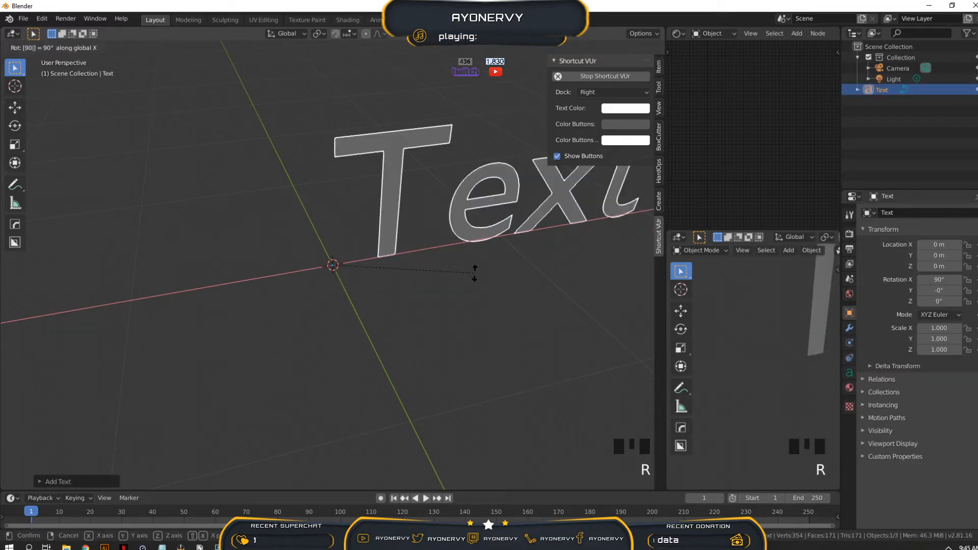
pyautogui.press('Return')
pyautogui.scroll(-3, 451, 261)
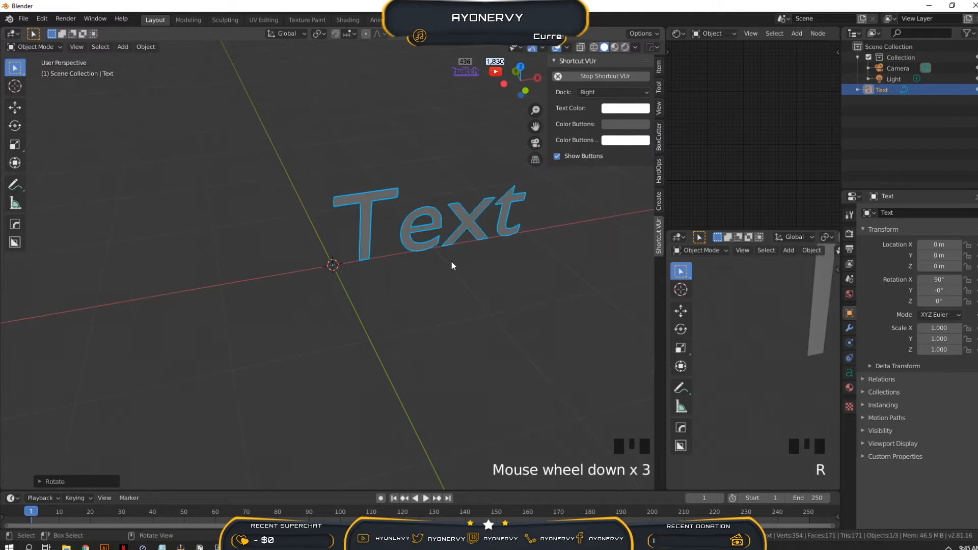
# Examine the upright text object from several angles and distances
pyautogui.moveTo(452, 261); pyautogui.dragTo(379, 275, button='middle')
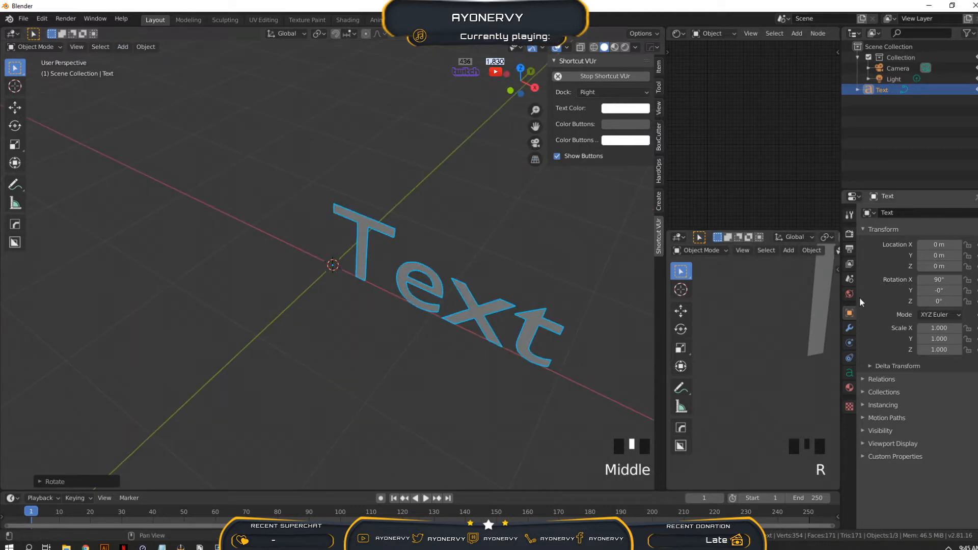
pyautogui.moveTo(491, 316); pyautogui.dragTo(432, 280, button='middle')
pyautogui.scroll(4, 432, 292)
pyautogui.scroll(-3, 431, 291)
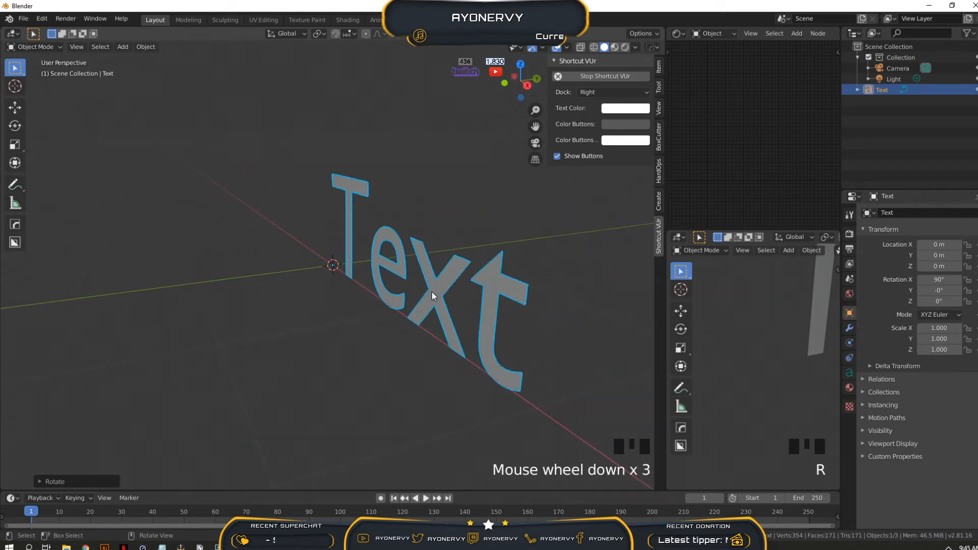
pyautogui.scroll(-2, 433, 295)
pyautogui.scroll(2, 393, 307)
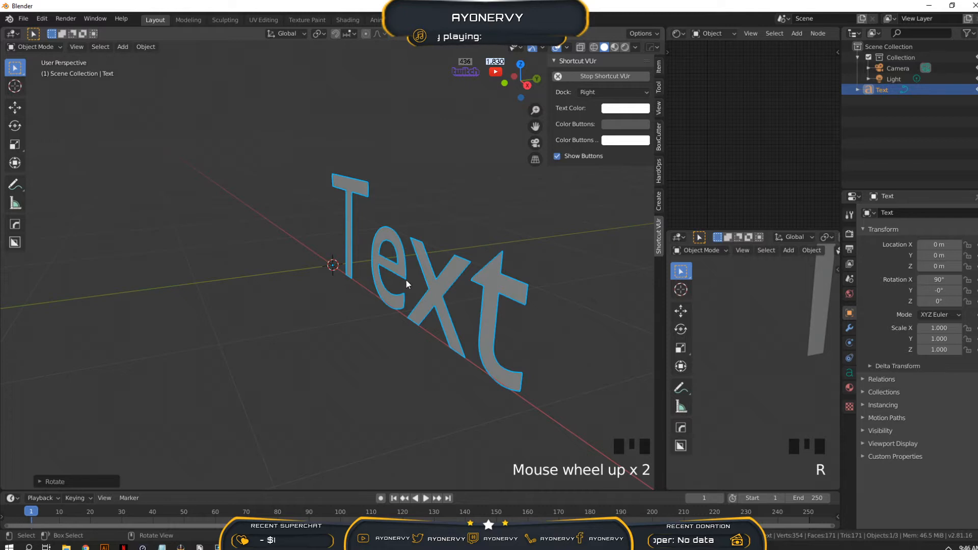
pyautogui.moveTo(406, 284); pyautogui.dragTo(453, 280, button='middle')
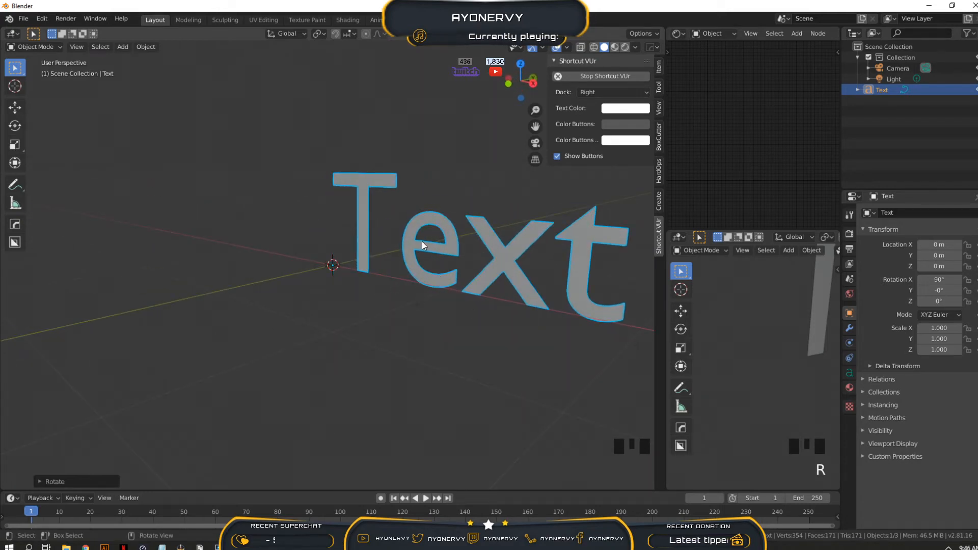
pyautogui.scroll(-3, 398, 285)
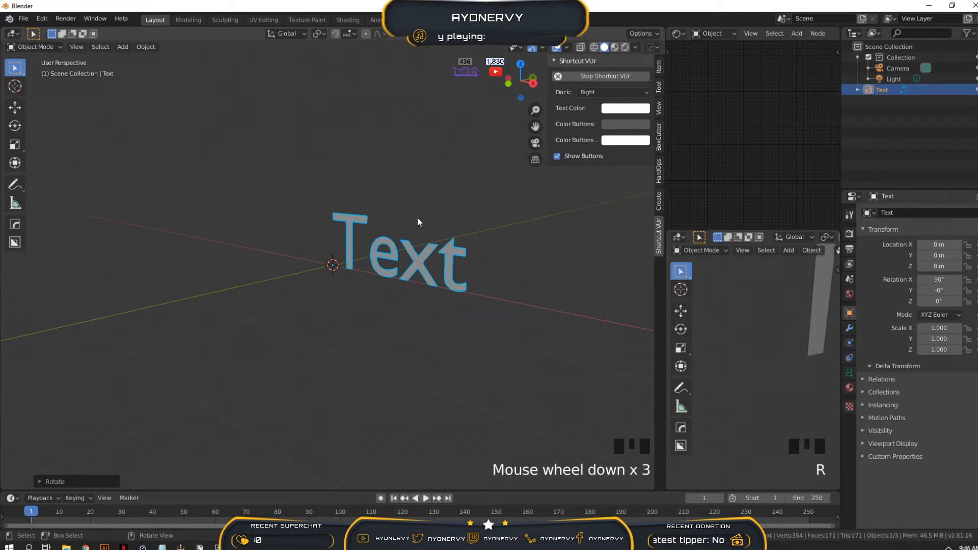
pyautogui.scroll(-2, 315, 243)
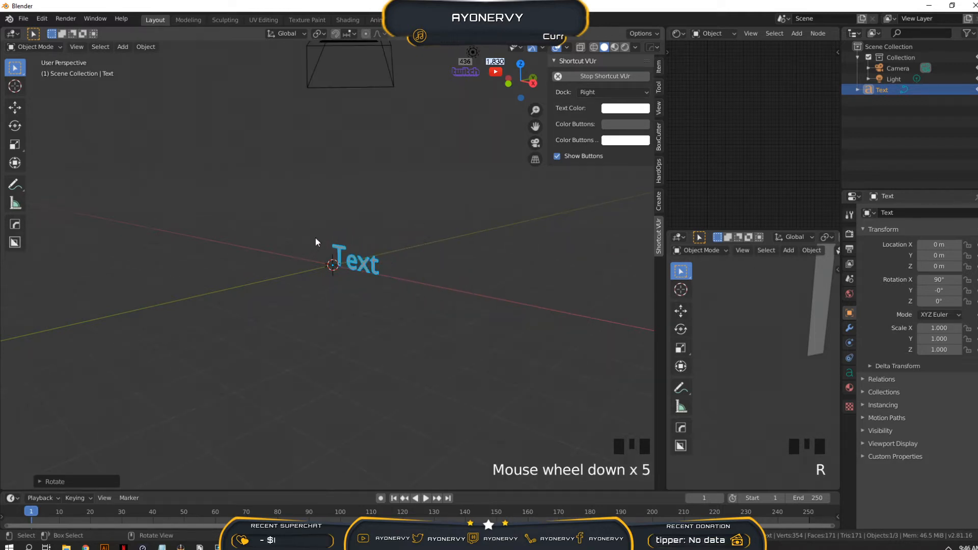
pyautogui.scroll(7, 316, 243)
pyautogui.scroll(-6, 336, 252)
pyautogui.scroll(3, 356, 256)
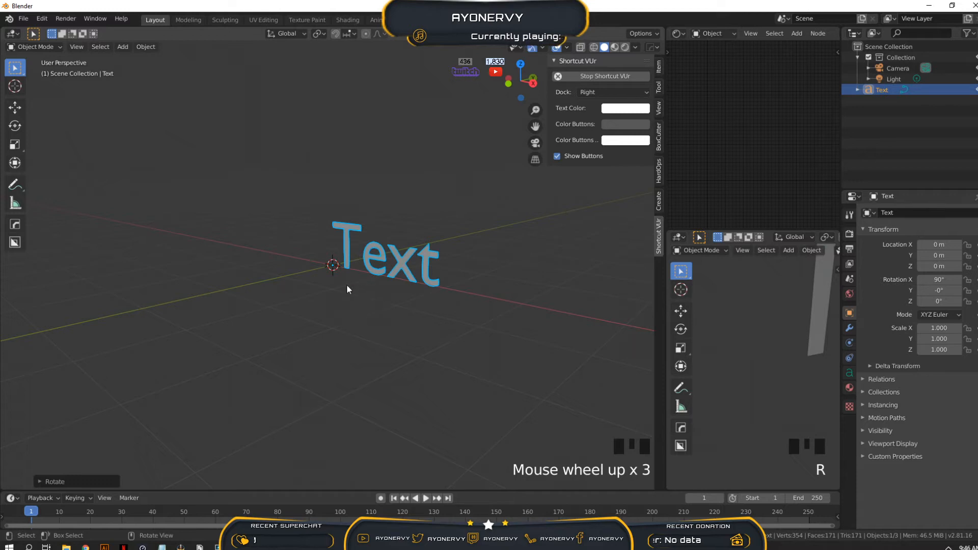
pyautogui.scroll(6, 346, 284)
pyautogui.scroll(-7, 346, 285)
pyautogui.scroll(3, 346, 285)
pyautogui.scroll(-5, 347, 289)
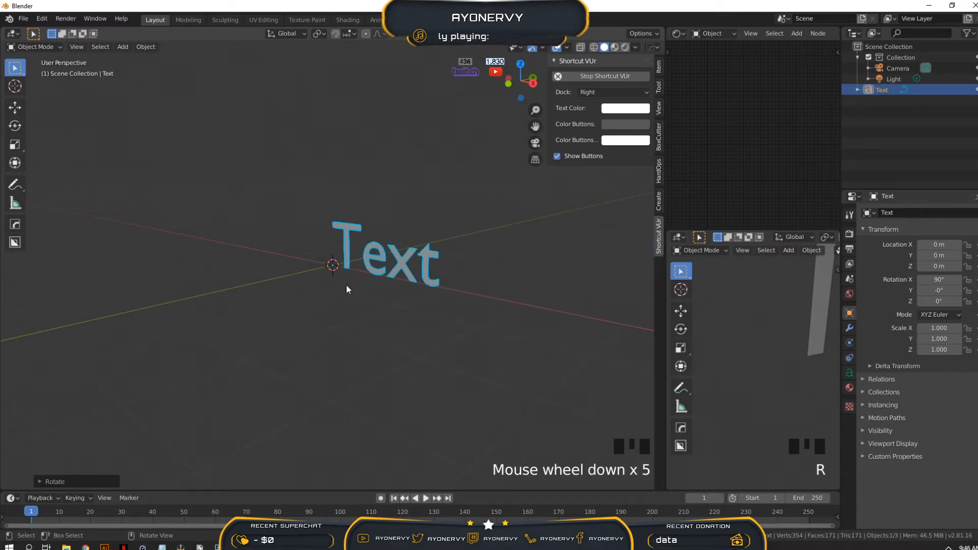
pyautogui.moveTo(393, 283); pyautogui.dragTo(432, 290, button='middle')
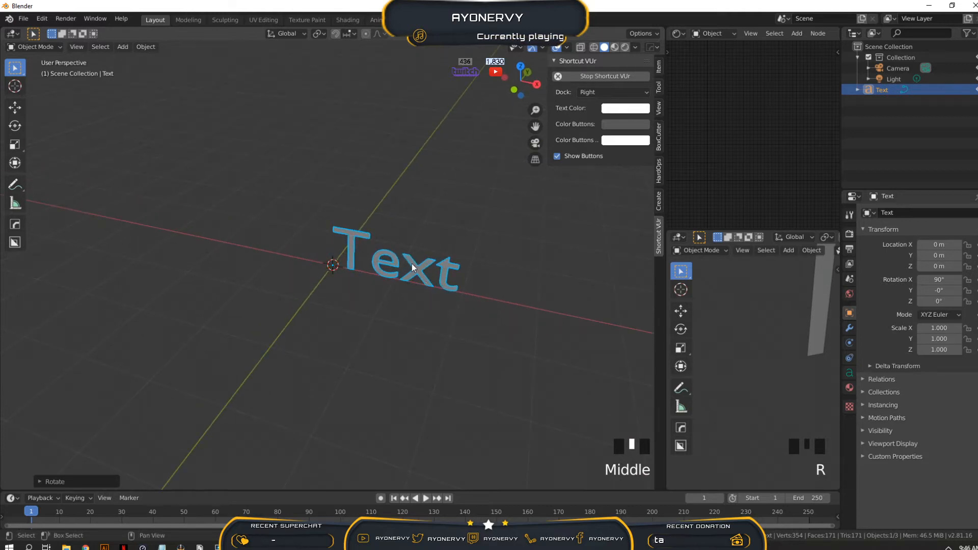
# Inspect the front face of the upright text object up close by panning, zooming and orbiting around it
pyautogui.keyDown('shift'); pyautogui.moveTo(426, 271); pyautogui.dragTo(350, 273, button='middle'); pyautogui.keyUp('shift')
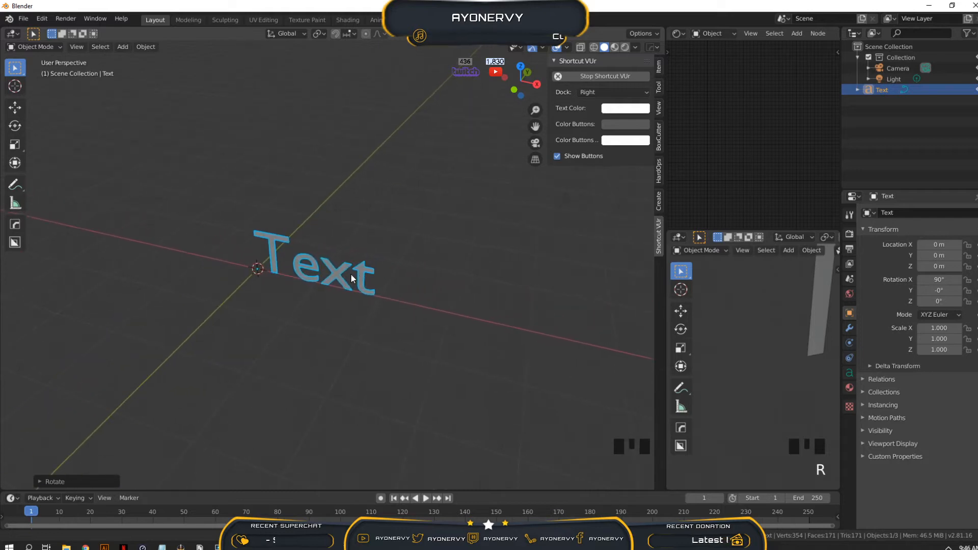
pyautogui.scroll(5, 291, 270)
pyautogui.keyDown('shift'); pyautogui.moveTo(291, 268); pyautogui.dragTo(360, 330, button='middle'); pyautogui.keyUp('shift')
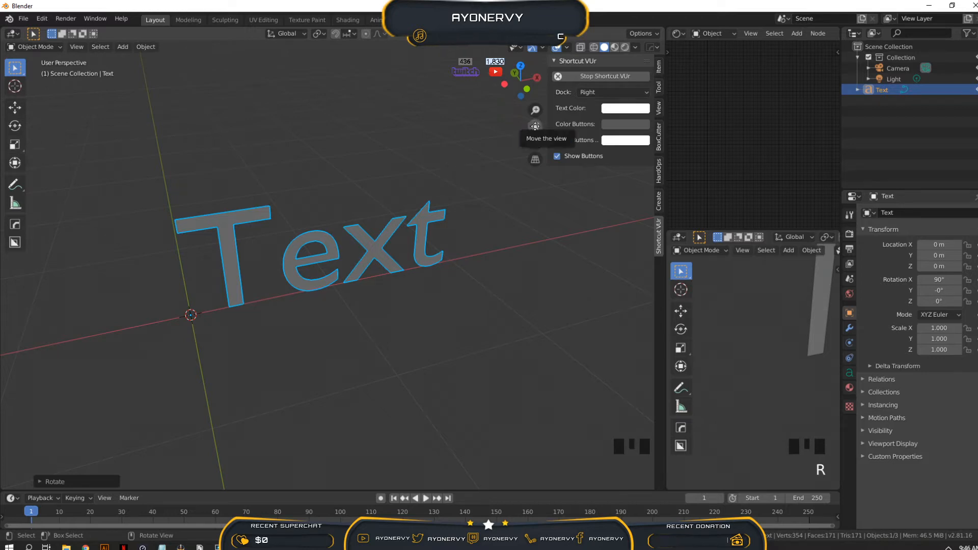
pyautogui.moveTo(535, 126); pyautogui.dragTo(502, 148)
pyautogui.click(336, 220)
pyautogui.moveTo(535, 110)
pyautogui.mouseDown()
pyautogui.moveTo(535, 178)
pyautogui.moveTo(535, 99)
pyautogui.moveTo(534, 122)
pyautogui.mouseUp()
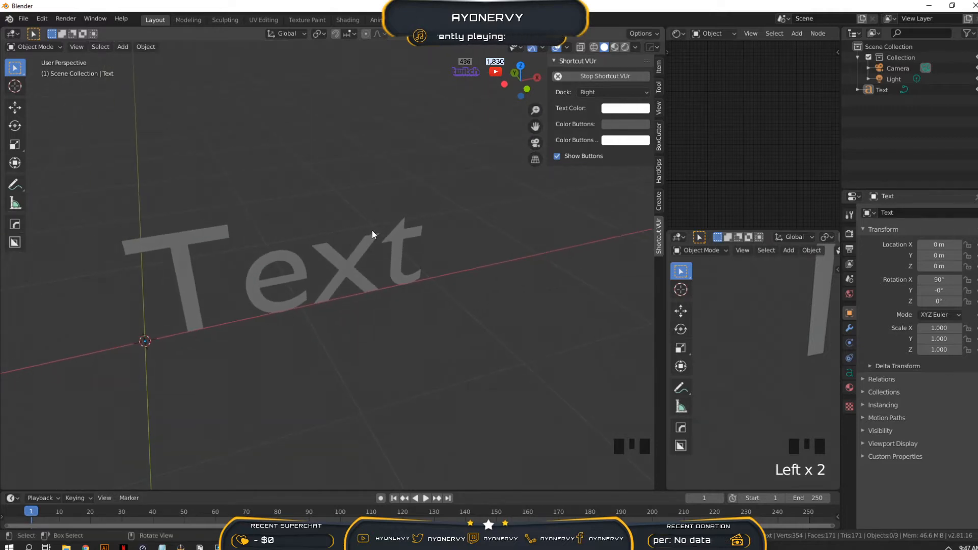
pyautogui.moveTo(379, 214); pyautogui.dragTo(457, 206, button='middle')
pyautogui.moveTo(532, 126); pyautogui.dragTo(485, 127)
pyautogui.keyDown('shift'); pyautogui.moveTo(378, 303); pyautogui.dragTo(420, 266, button='middle'); pyautogui.keyUp('shift')
pyautogui.scroll(3, 399, 292)
# Select the text object and show its text data properties with the Shape settings collapsed
pyautogui.click(350, 263)
pyautogui.scroll(-2, 376, 270)
pyautogui.moveTo(362, 289); pyautogui.dragTo(316, 289, button='middle')
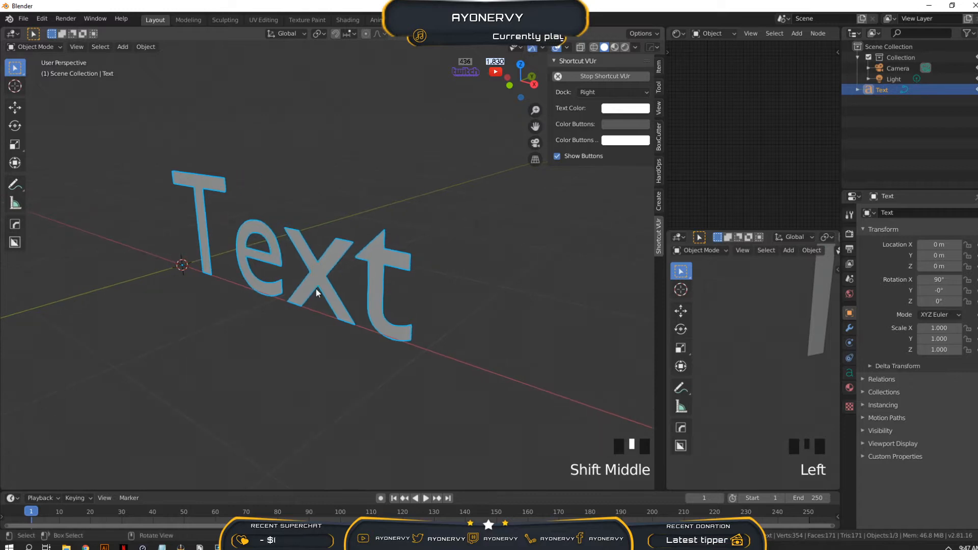
pyautogui.click(320, 271)
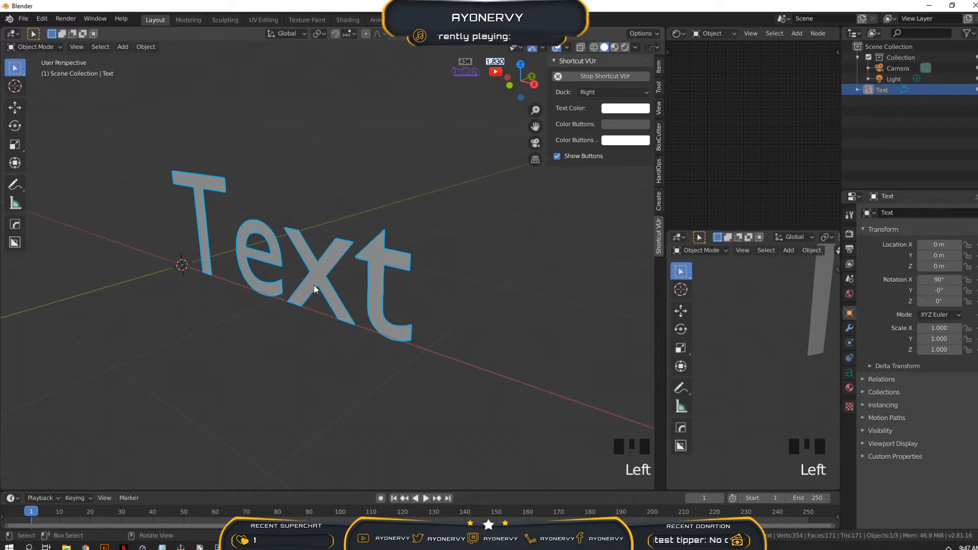
pyautogui.moveTo(377, 288); pyautogui.dragTo(364, 295, button='middle')
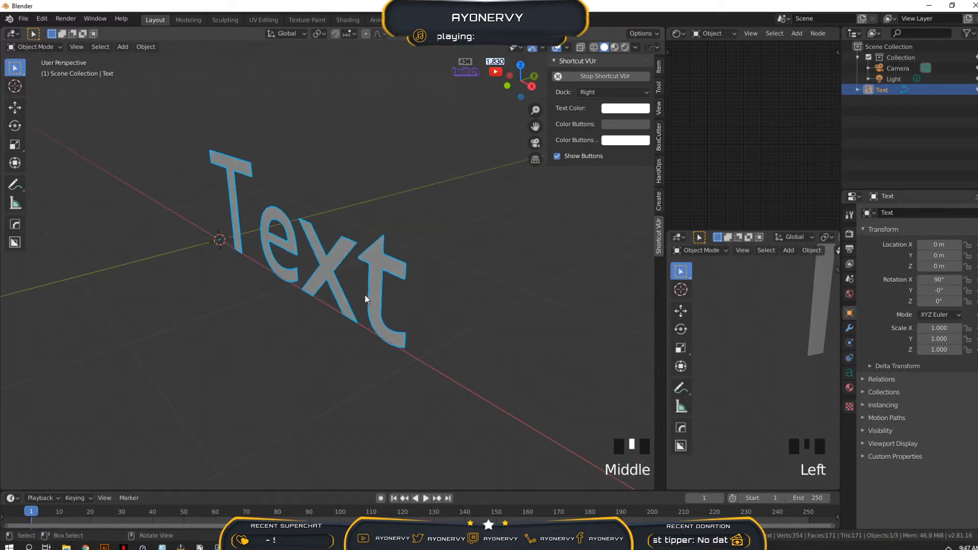
pyautogui.click(319, 258)
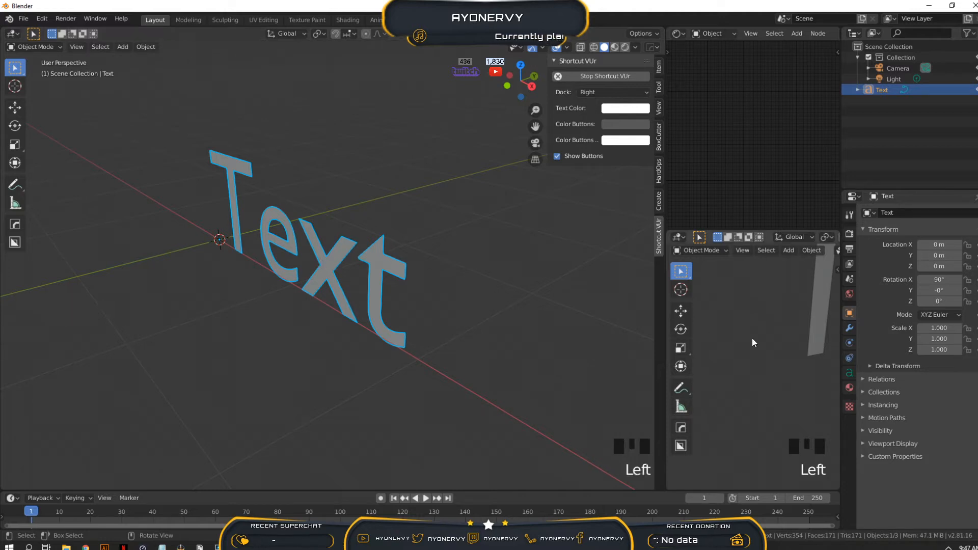
pyautogui.click(848, 373)
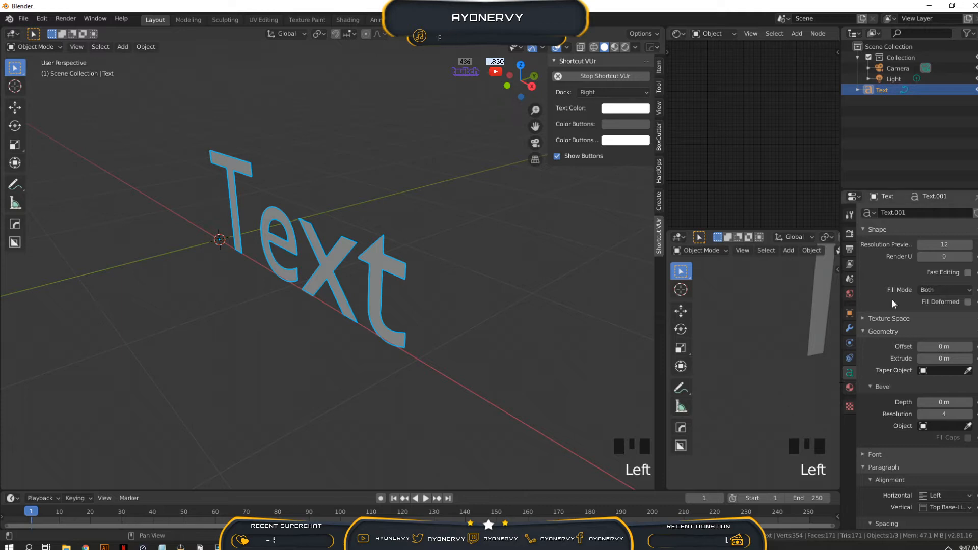
pyautogui.scroll(-4, 928, 446)
pyautogui.scroll(4, 921, 435)
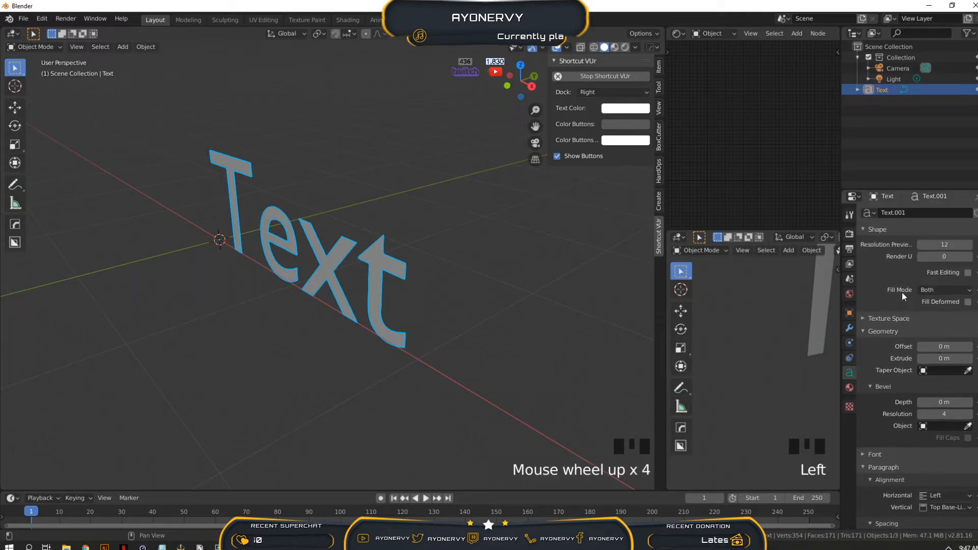
pyautogui.scroll(-8, 899, 316)
pyautogui.scroll(7, 936, 432)
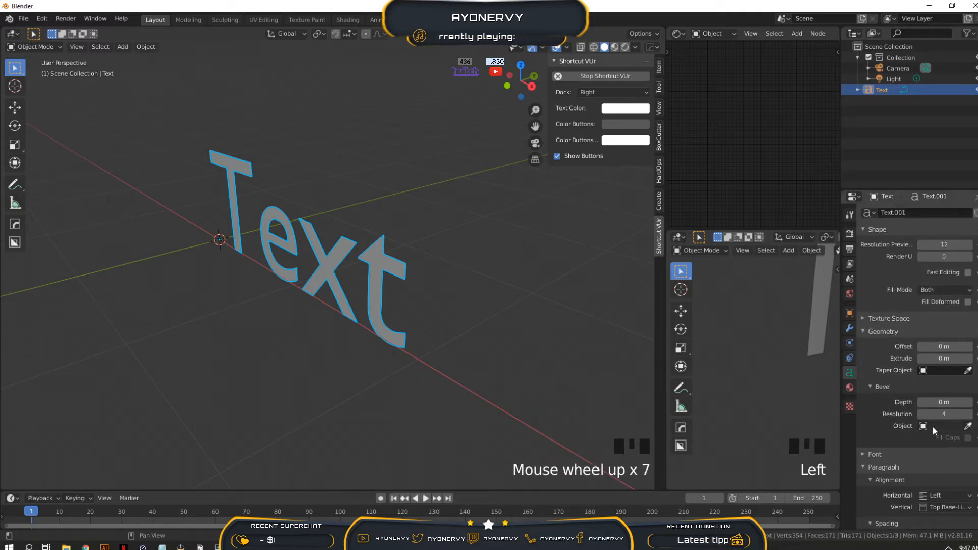
pyautogui.click(861, 228)
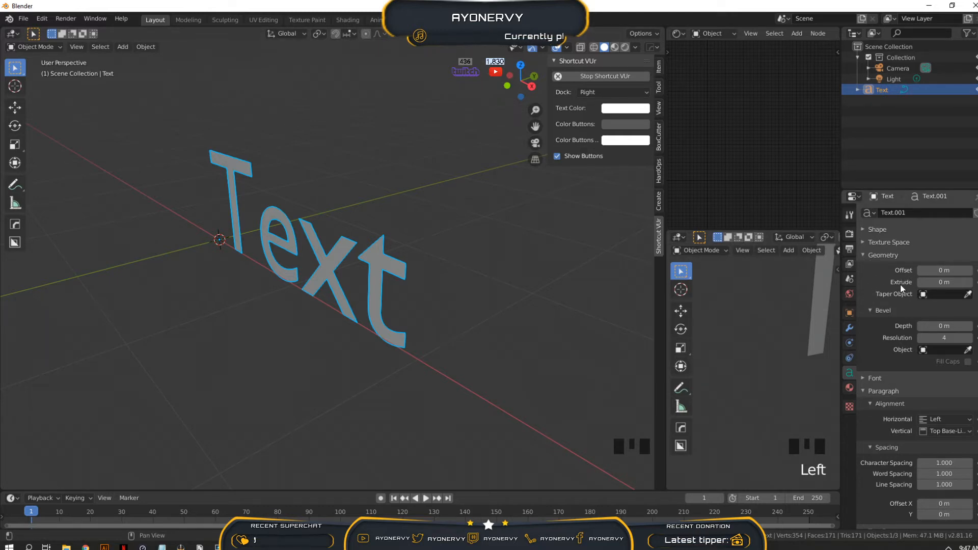
# Give the text thickness by setting its geometry Extrude value to 0.15 m
pyautogui.moveTo(936, 282); pyautogui.dragTo(973, 284)
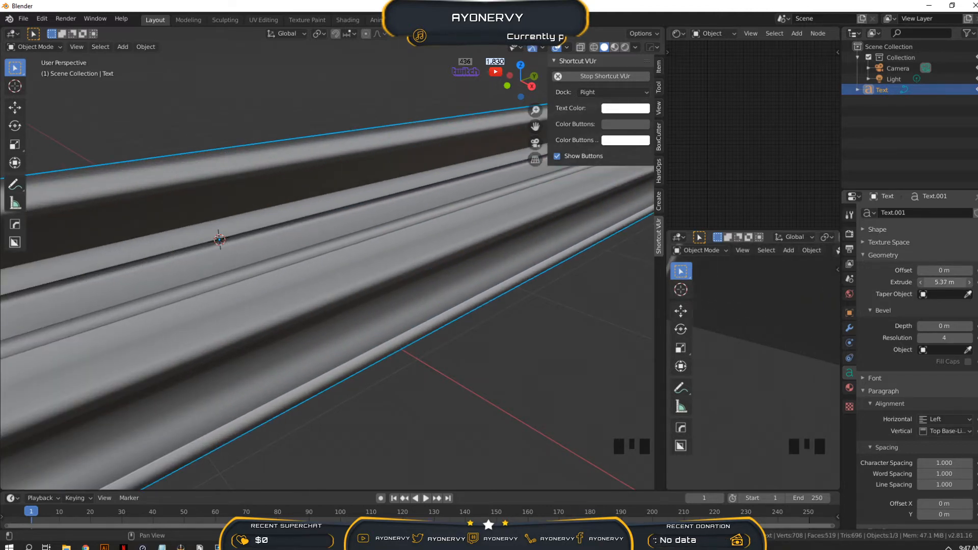
pyautogui.moveTo(957, 283)
pyautogui.mouseDown()
pyautogui.moveTo(927, 283)
pyautogui.moveTo(954, 280)
pyautogui.mouseUp()
pyautogui.click(954, 280)
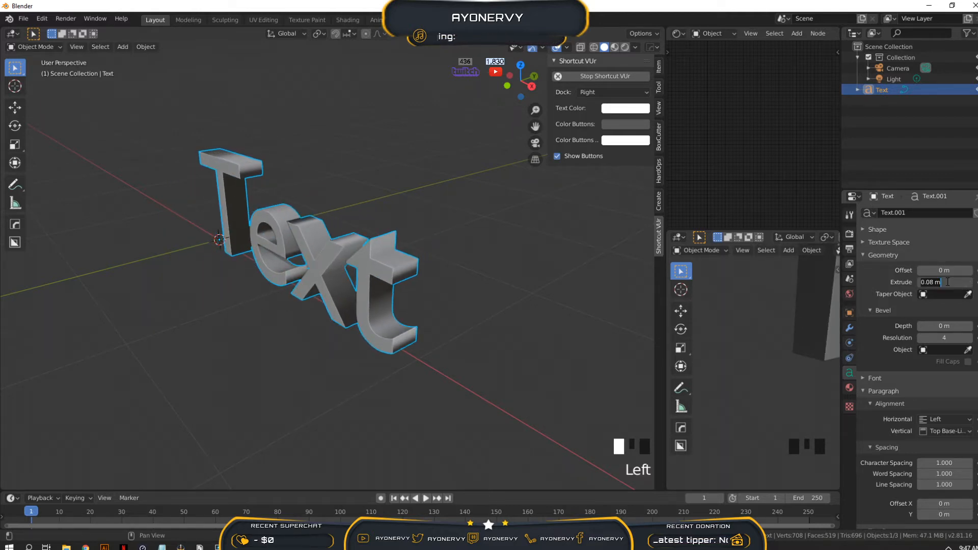
pyautogui.press('Return')
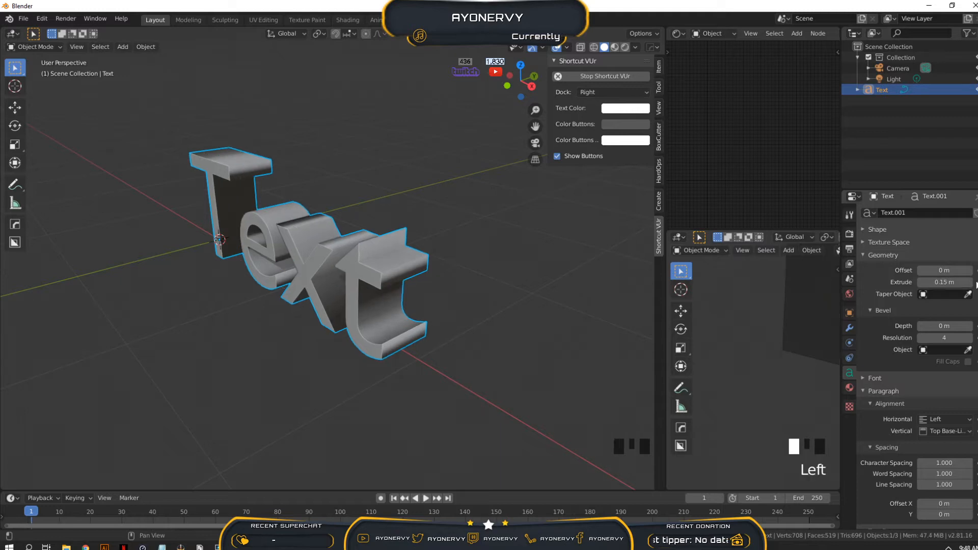
# Try larger bevel depths on the extruded text, going up to 0.04 m and back to 0.03 m
pyautogui.scroll(13, 255, 238)
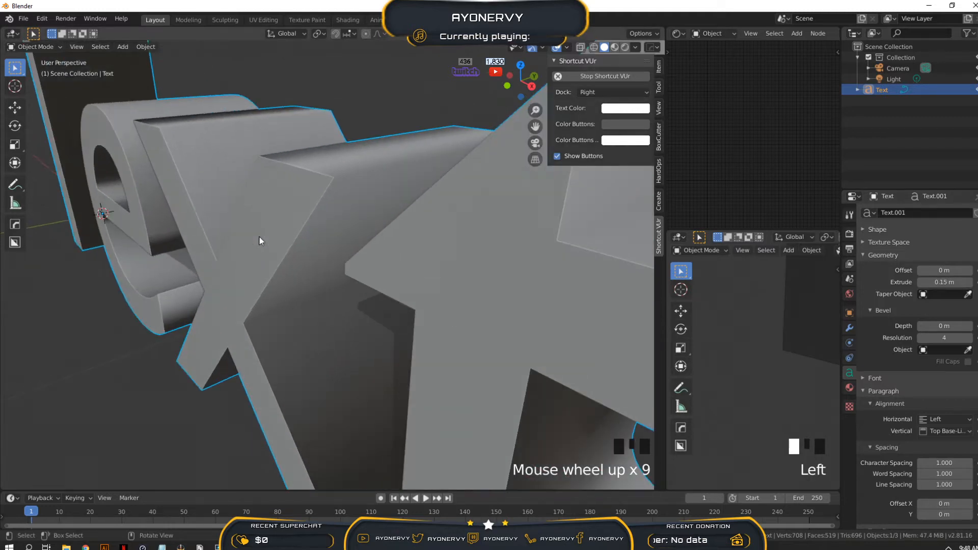
pyautogui.press('space')
pyautogui.moveTo(237, 248)
pyautogui.mouseDown(button='middle')
pyautogui.moveTo(274, 248)
pyautogui.moveTo(230, 258)
pyautogui.mouseUp(button='middle')
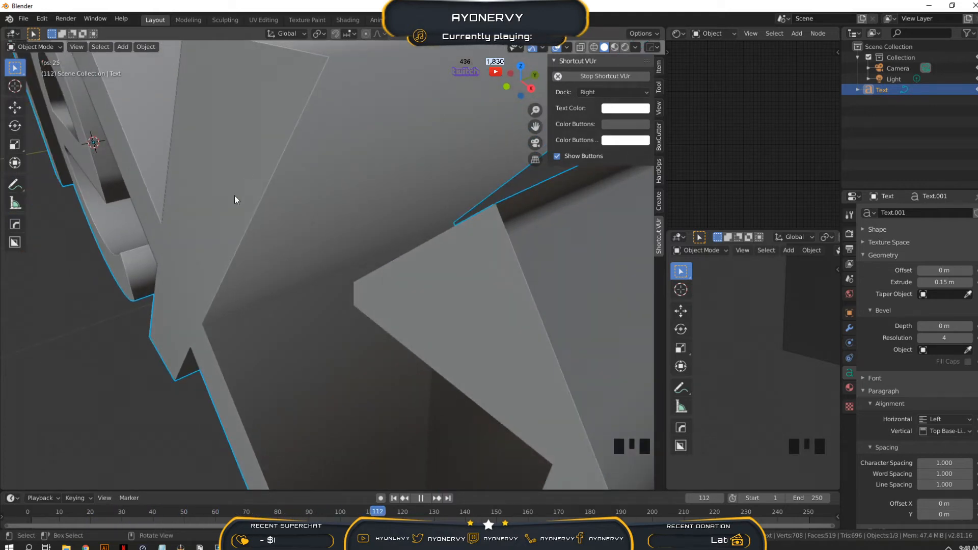
pyautogui.moveTo(262, 206)
pyautogui.keyDown('shift'); pyautogui.mouseDown(button='middle')
pyautogui.moveTo(368, 294)
pyautogui.moveTo(226, 222)
pyautogui.moveTo(340, 256)
pyautogui.moveTo(262, 212)
pyautogui.mouseUp(button='middle'); pyautogui.keyUp('shift')
pyautogui.scroll(3, 253, 191)
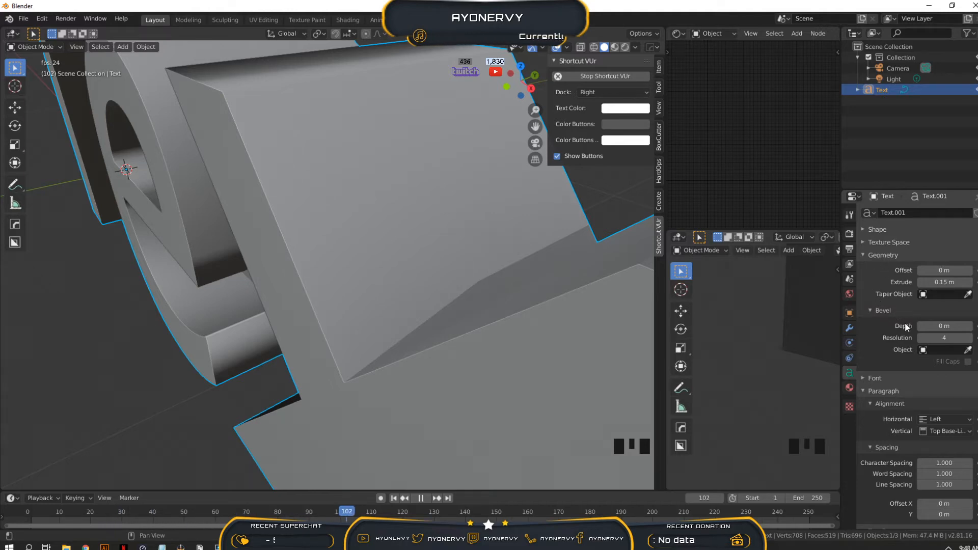
pyautogui.moveTo(942, 326)
pyautogui.mouseDown()
pyautogui.moveTo(958, 326)
pyautogui.moveTo(945, 327)
pyautogui.mouseUp()
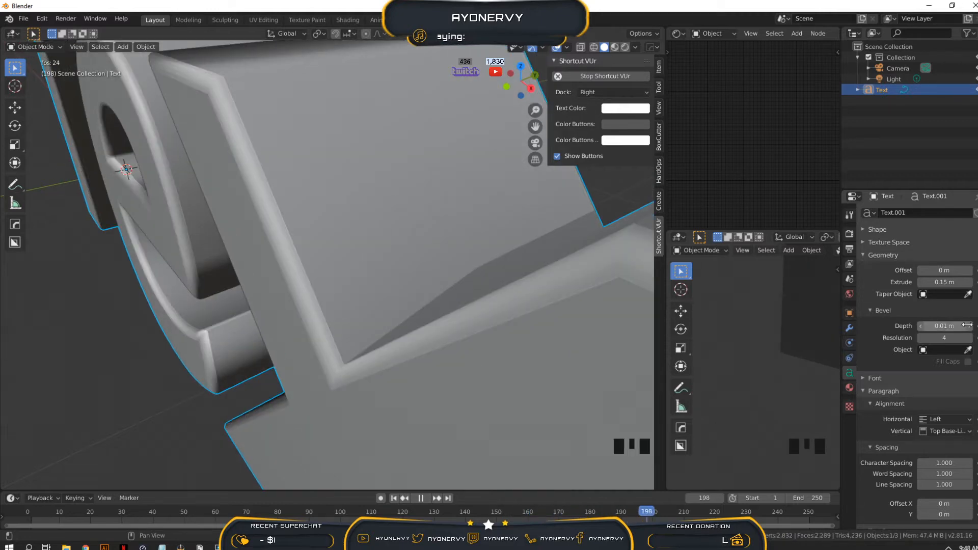
pyautogui.click(969, 327)
pyautogui.click(969, 327)
pyautogui.click(970, 327)
pyautogui.click(969, 327)
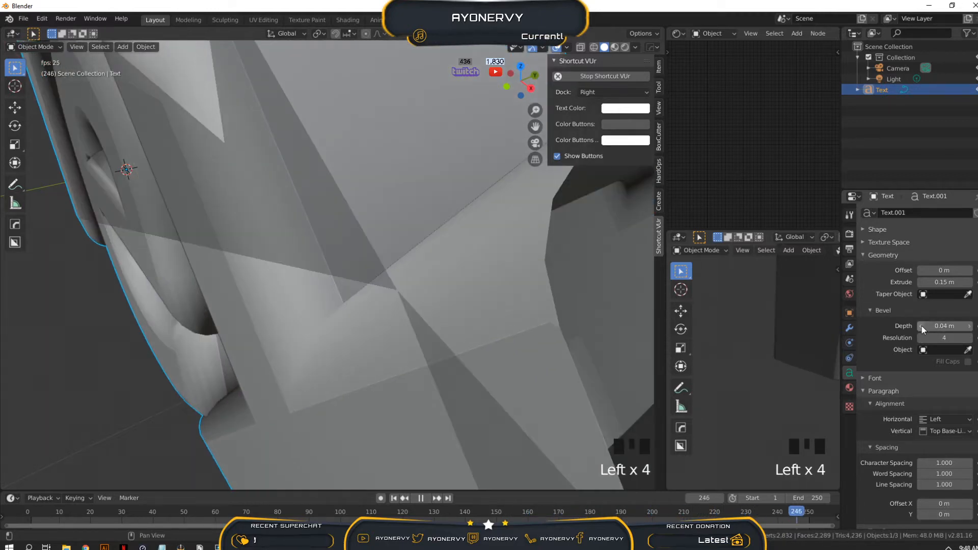
pyautogui.click(921, 326)
# Set the text's bevel depth to 0.002 m for a thin edge on the letters
pyautogui.moveTo(270, 239); pyautogui.dragTo(397, 250, button='middle')
pyautogui.scroll(-12, 337, 243)
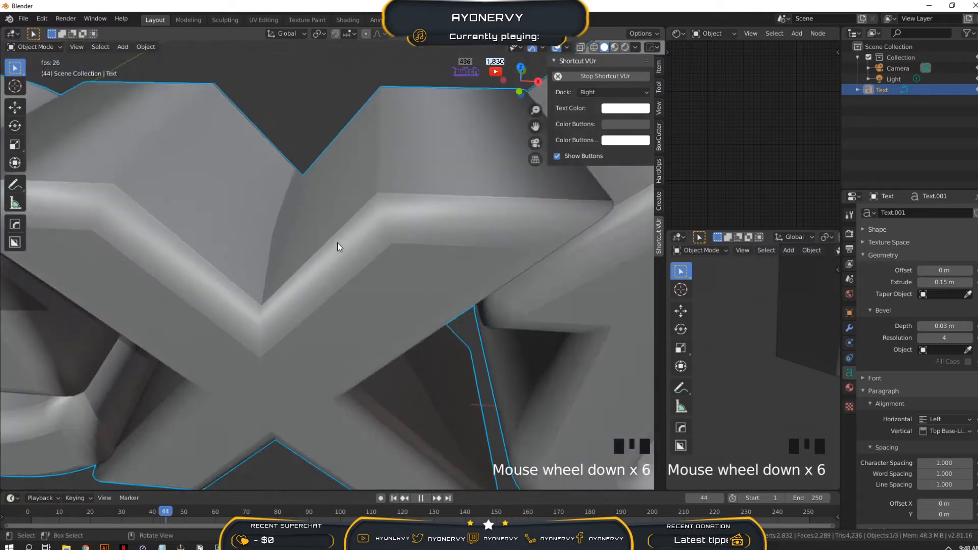
pyautogui.moveTo(323, 295); pyautogui.dragTo(315, 259, button='middle')
pyautogui.scroll(10, 291, 267)
pyautogui.scroll(3, 267, 262)
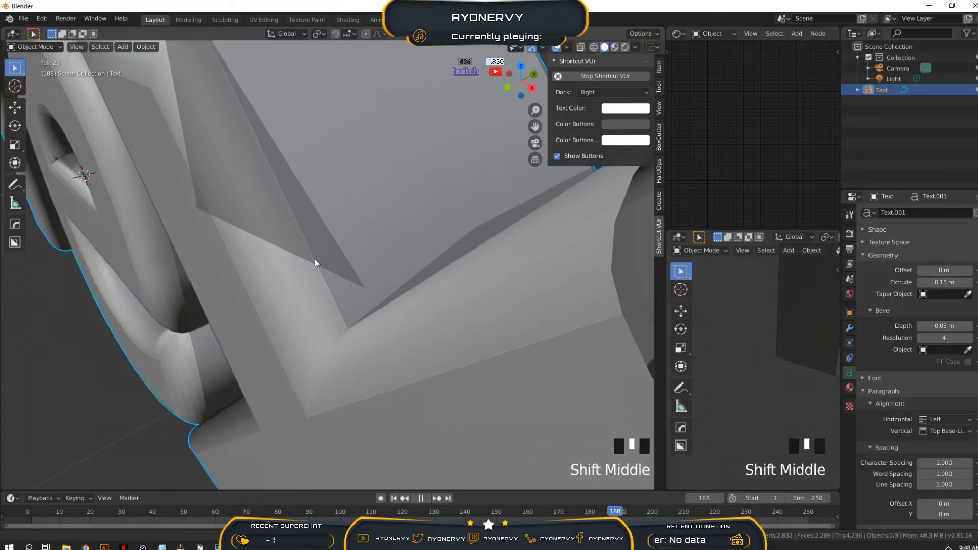
pyautogui.click(277, 272)
pyautogui.doubleClick(944, 328)
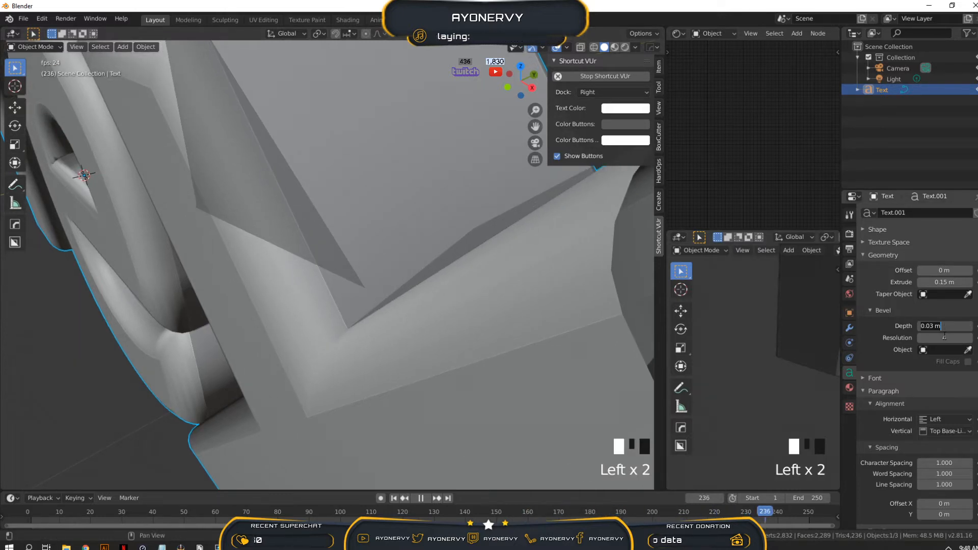
pyautogui.write('.00')
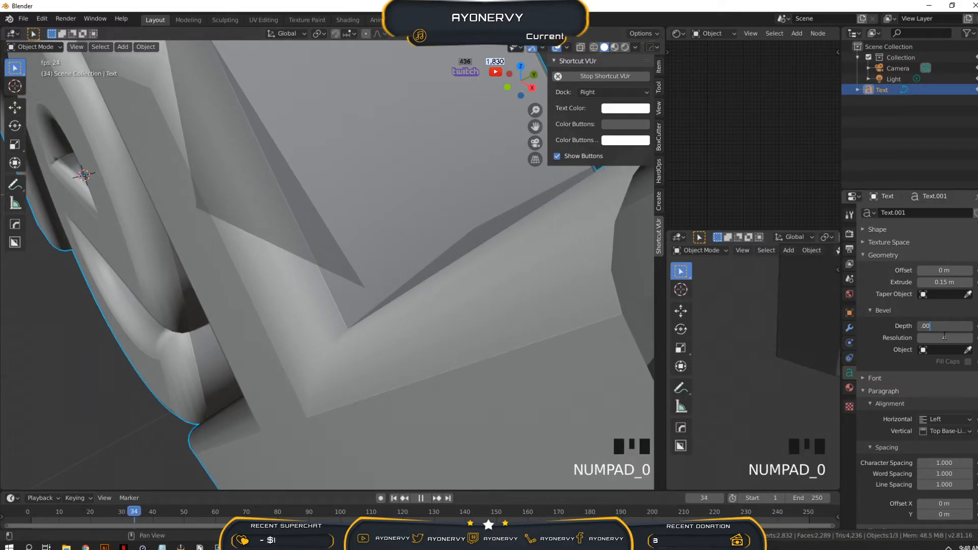
pyautogui.write('2')
pyautogui.press('Return')
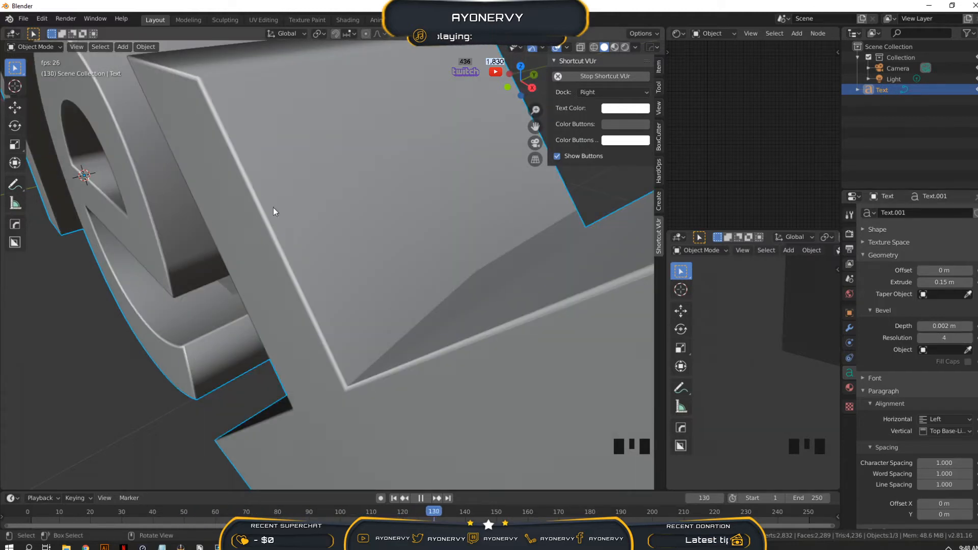
# Examine the thin bevel along the letter edges, close up on the x and across the whole text
pyautogui.scroll(9, 237, 200)
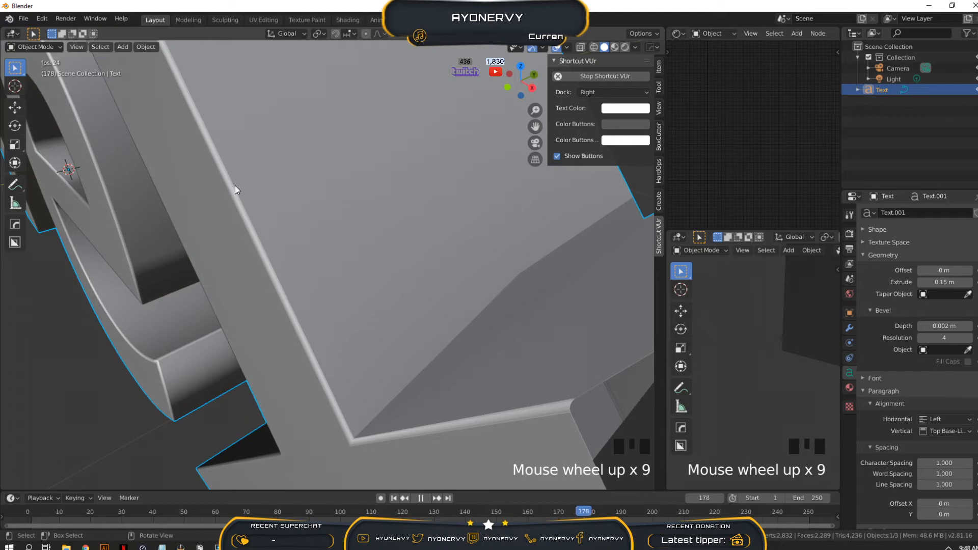
pyautogui.moveTo(234, 185)
pyautogui.mouseDown(button='middle')
pyautogui.moveTo(261, 181)
pyautogui.moveTo(215, 195)
pyautogui.moveTo(233, 192)
pyautogui.mouseUp(button='middle')
pyautogui.scroll(-20, 306, 212)
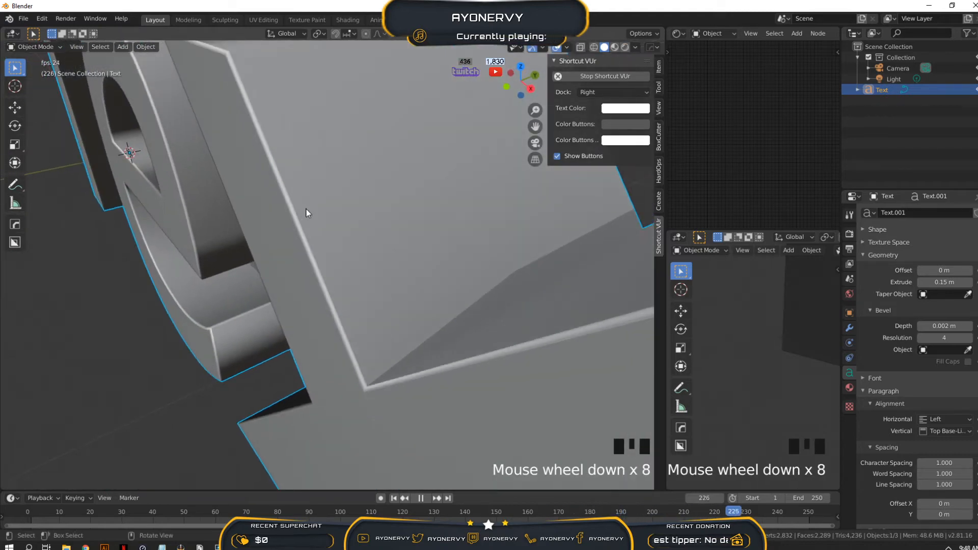
pyautogui.moveTo(342, 278); pyautogui.dragTo(305, 242, button='middle')
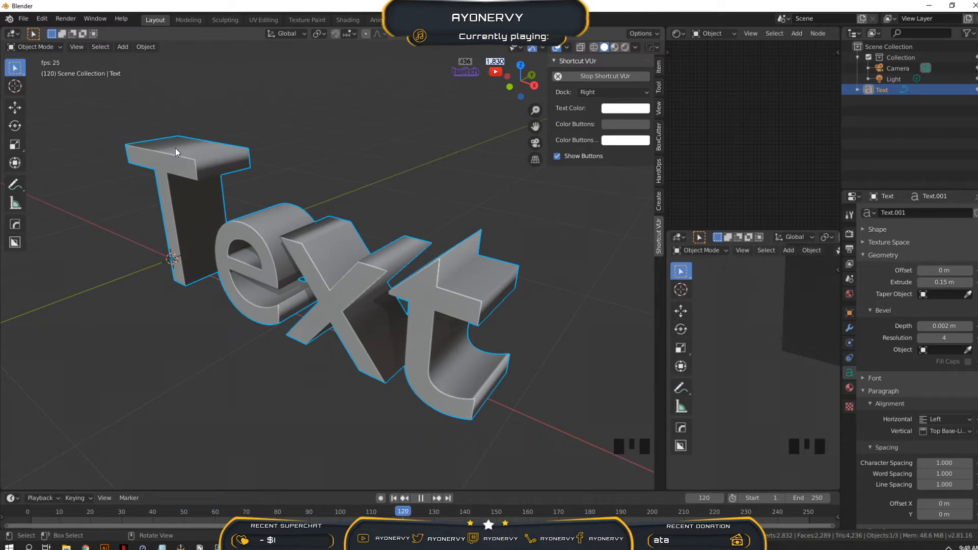
pyautogui.scroll(5, 270, 254)
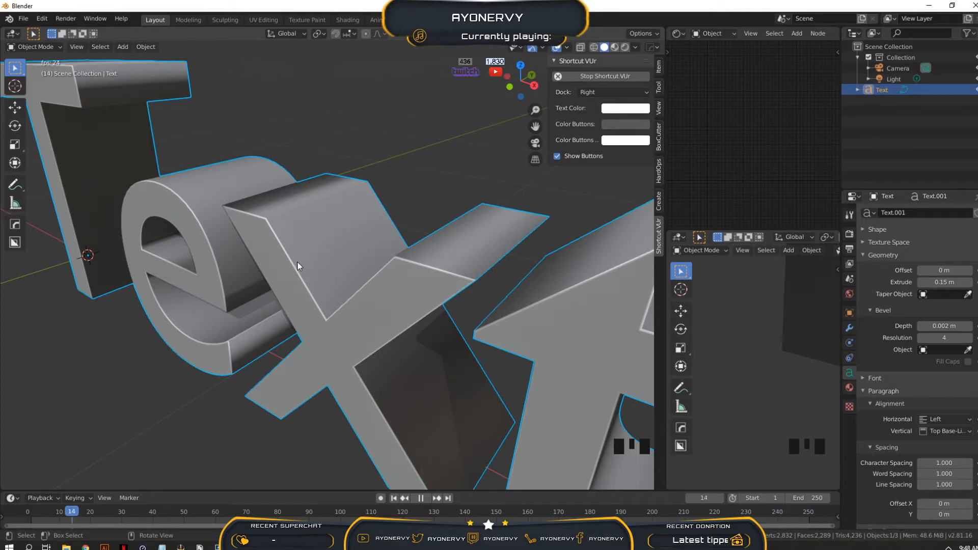
pyautogui.scroll(10, 299, 290)
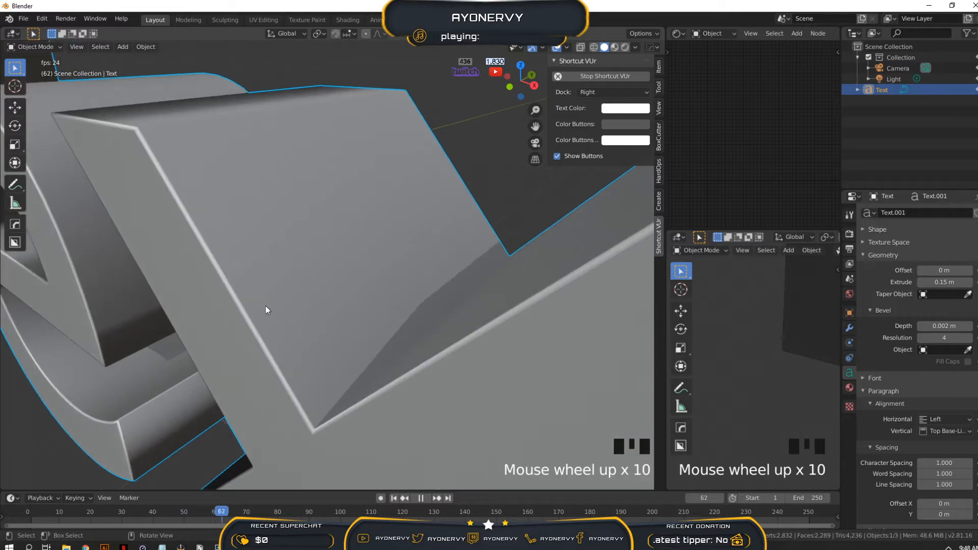
pyautogui.keyDown('shift'); pyautogui.moveTo(264, 307); pyautogui.dragTo(369, 275, button='middle'); pyautogui.keyUp('shift')
pyautogui.scroll(11, 277, 313)
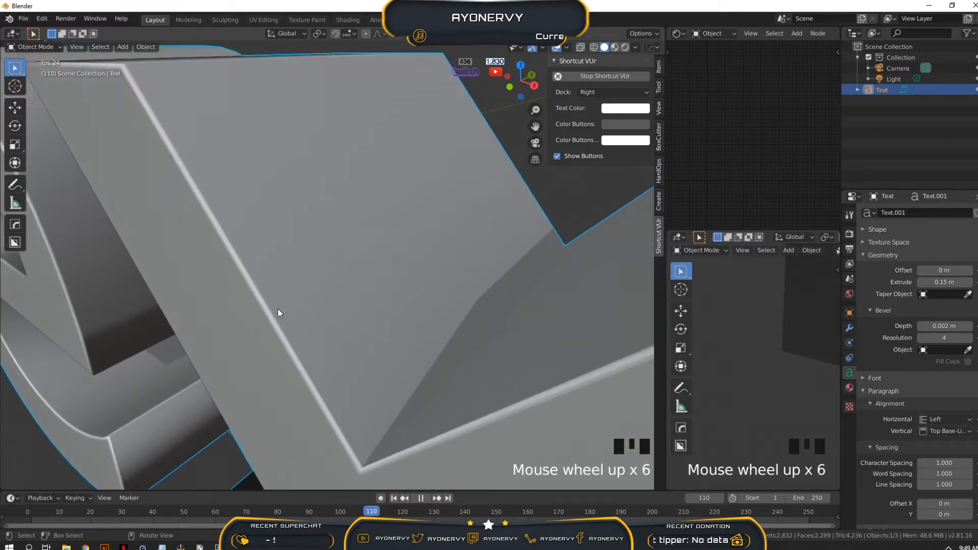
pyautogui.keyDown('shift'); pyautogui.moveTo(267, 334); pyautogui.dragTo(408, 282, button='middle'); pyautogui.keyUp('shift')
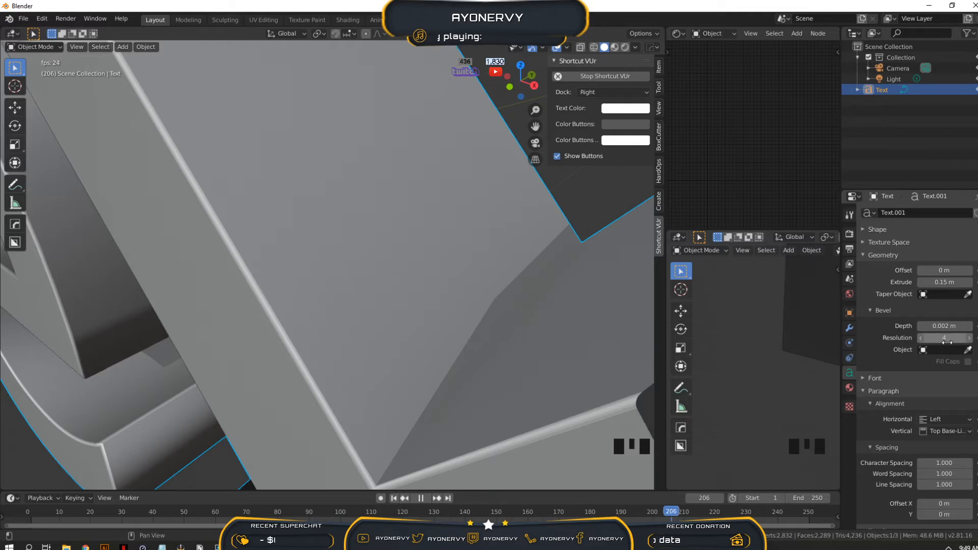
pyautogui.scroll(19, 205, 258)
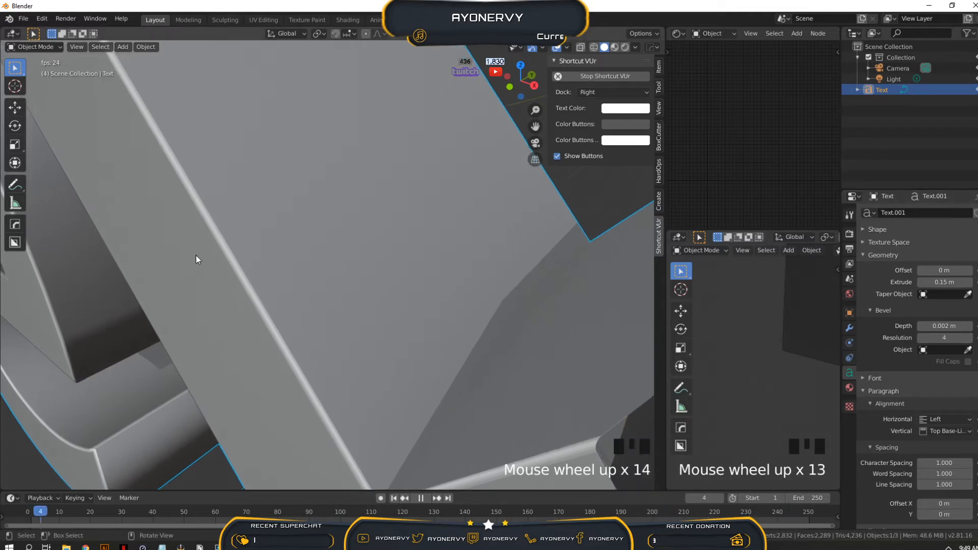
pyautogui.moveTo(218, 254); pyautogui.dragTo(274, 252, button='middle')
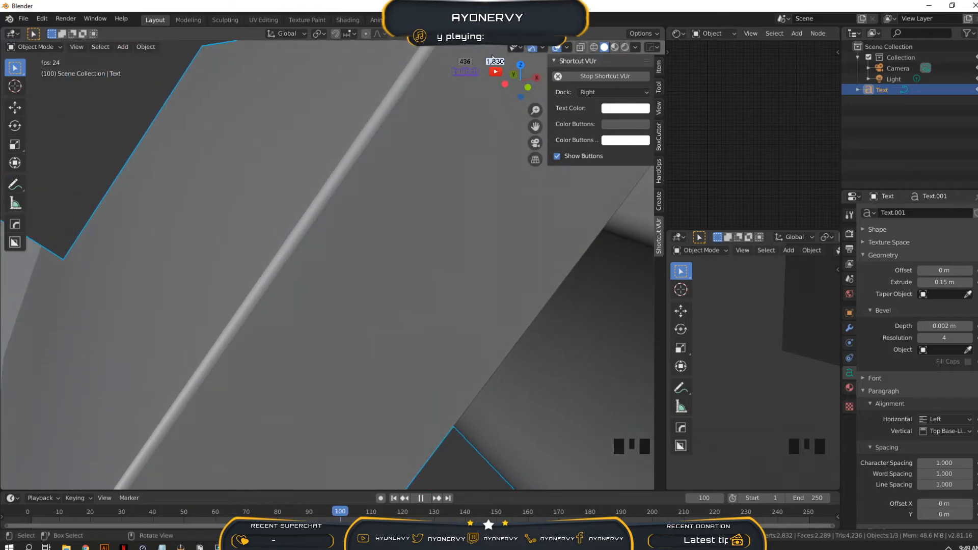
# Display the main viewport in wireframe shading and raise the text's bevel resolution to 11
pyautogui.click(594, 47)
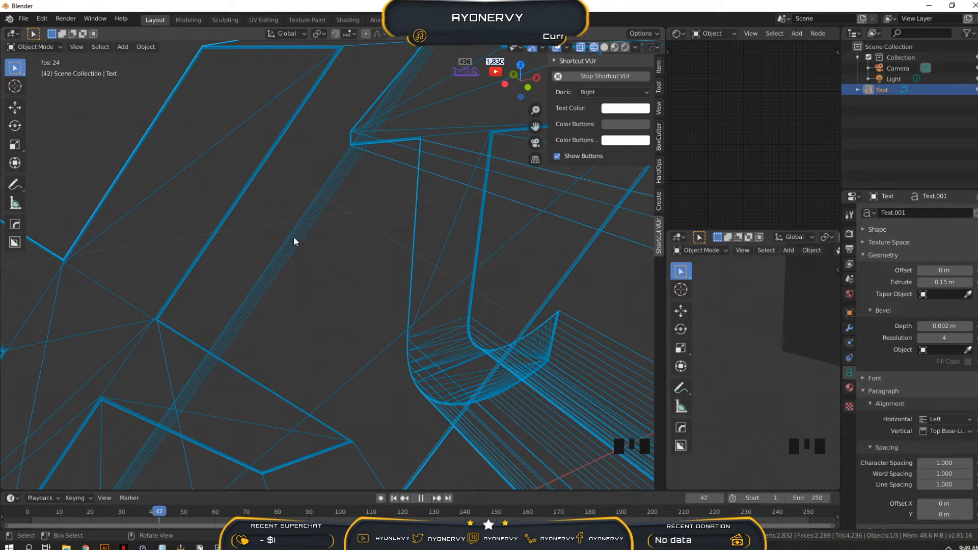
pyautogui.click(969, 339)
pyautogui.click(970, 338)
pyautogui.click(970, 339)
pyautogui.click(970, 338)
pyautogui.click(970, 338)
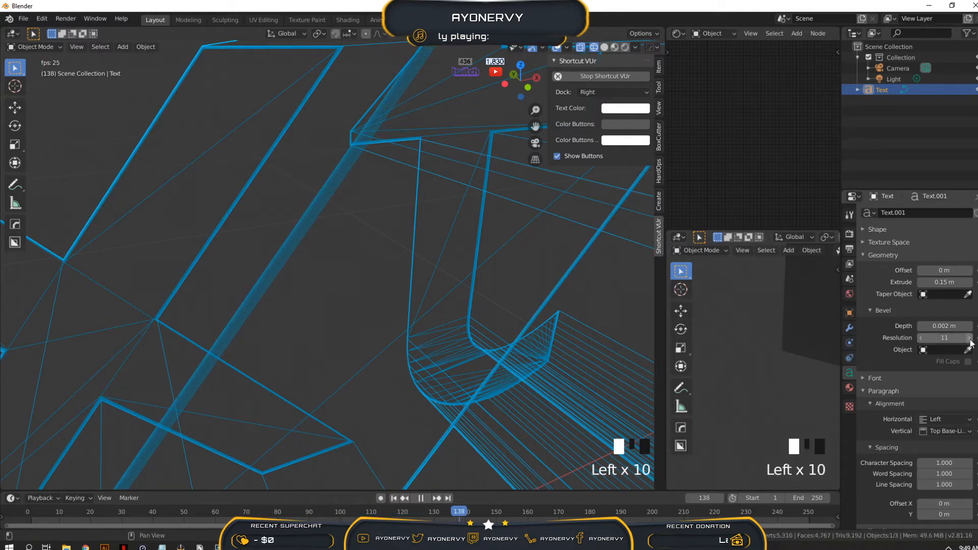
# Raise the text's bevel resolution to 14 and compare the edge in rendered, solid and wireframe shading
pyautogui.click(970, 339)
pyautogui.click(970, 338)
pyautogui.click(970, 338)
pyautogui.click(970, 338)
pyautogui.scroll(5, 290, 237)
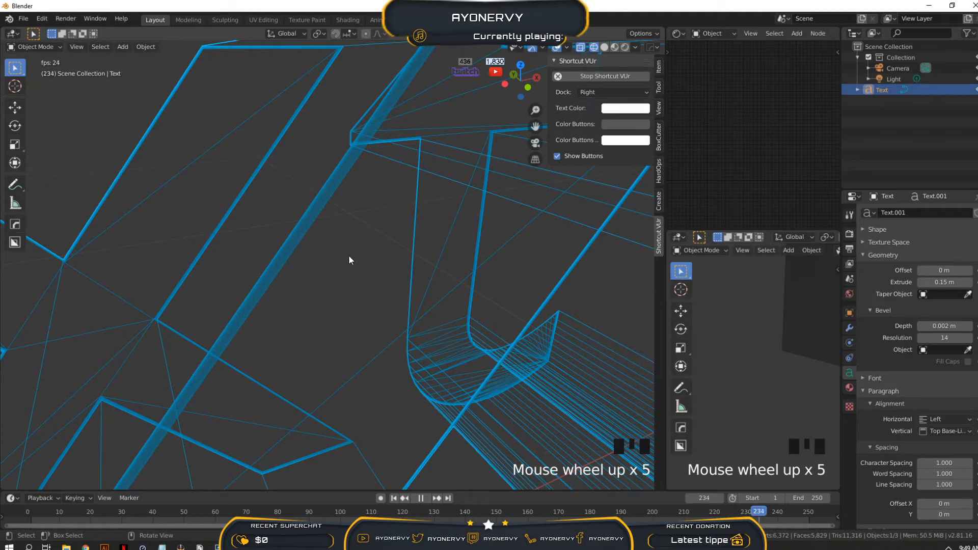
pyautogui.click(624, 47)
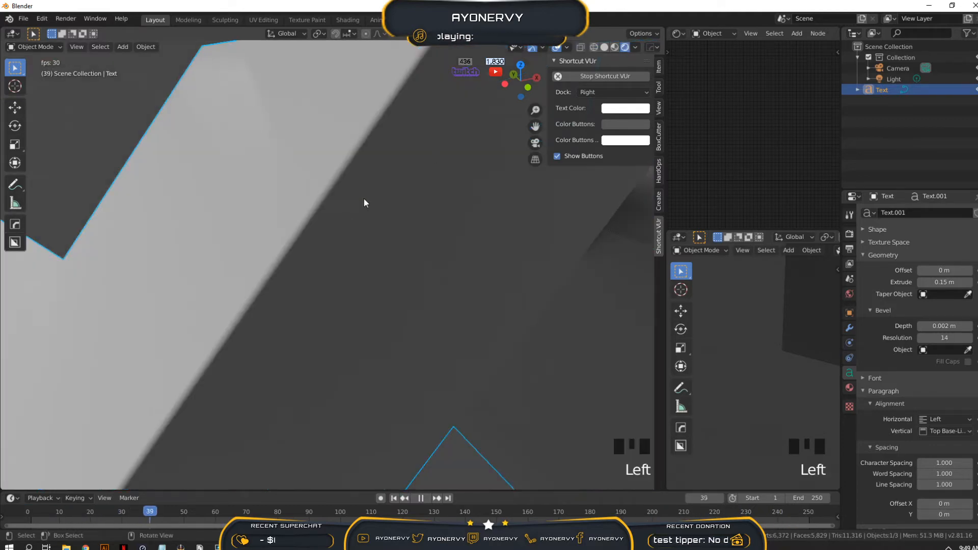
pyautogui.click(604, 48)
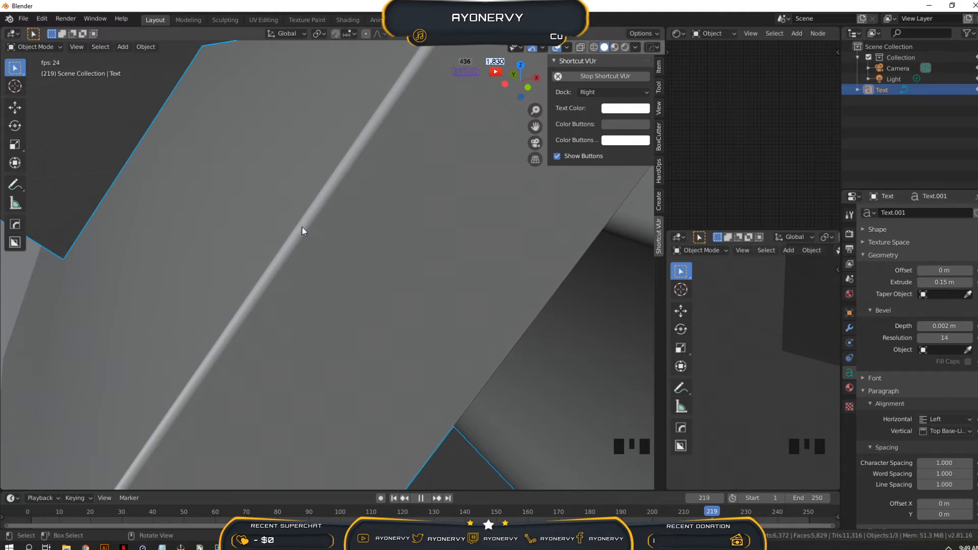
pyautogui.click(594, 46)
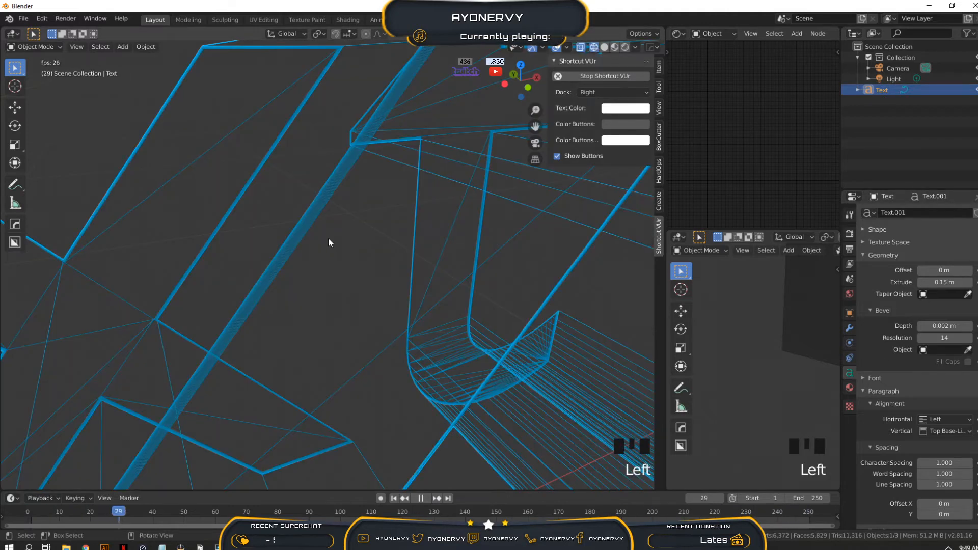
# Lower the text's bevel resolution to 0
pyautogui.click(922, 338)
pyautogui.click(922, 337)
pyautogui.click(921, 338)
pyautogui.click(921, 337)
pyautogui.click(922, 337)
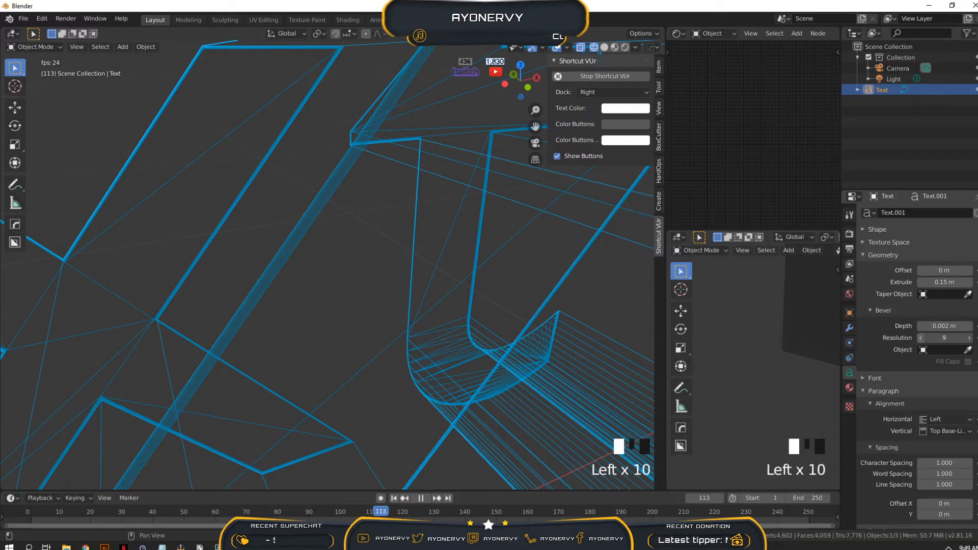
pyautogui.click(922, 338)
pyautogui.click(922, 338)
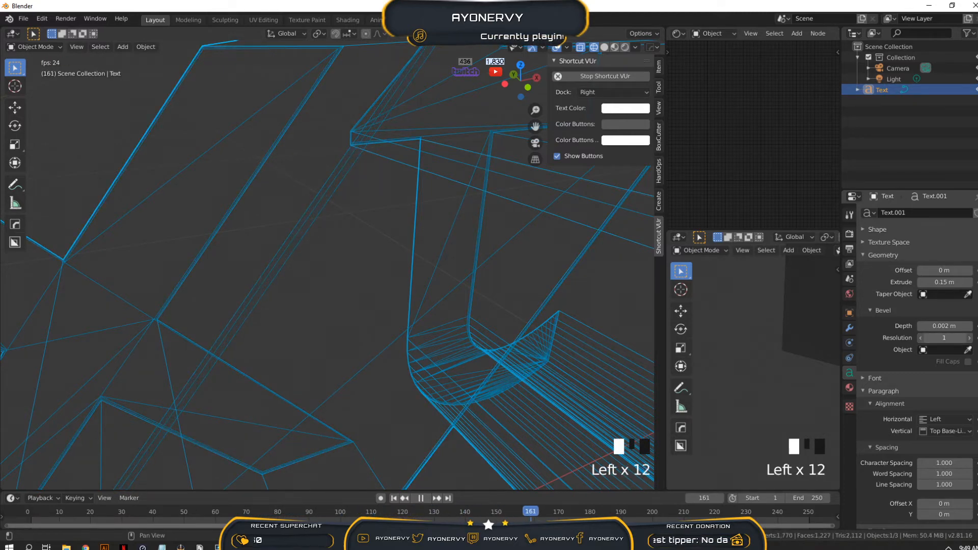
pyautogui.click(922, 338)
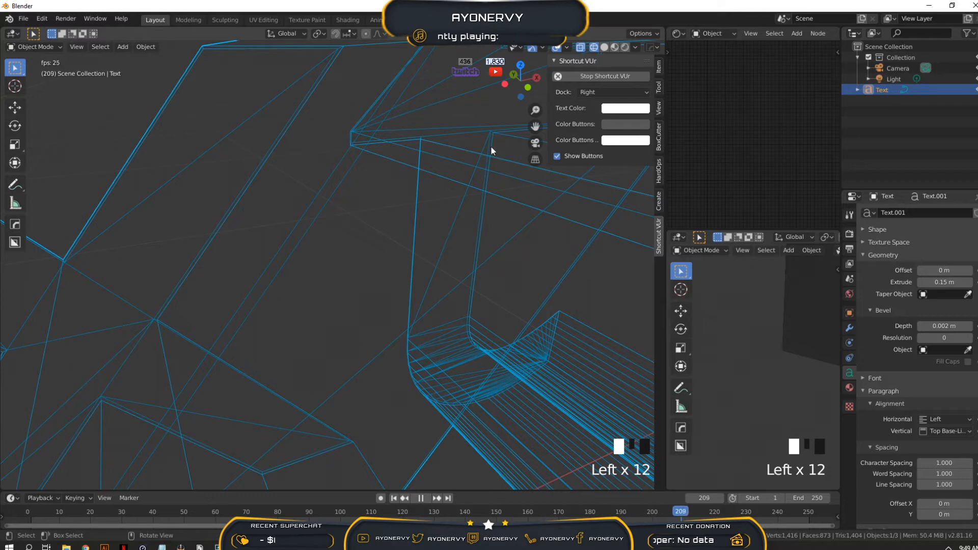
# Inspect the flat bevel on the x in rendered shading, from a distance and close up
pyautogui.click(622, 47)
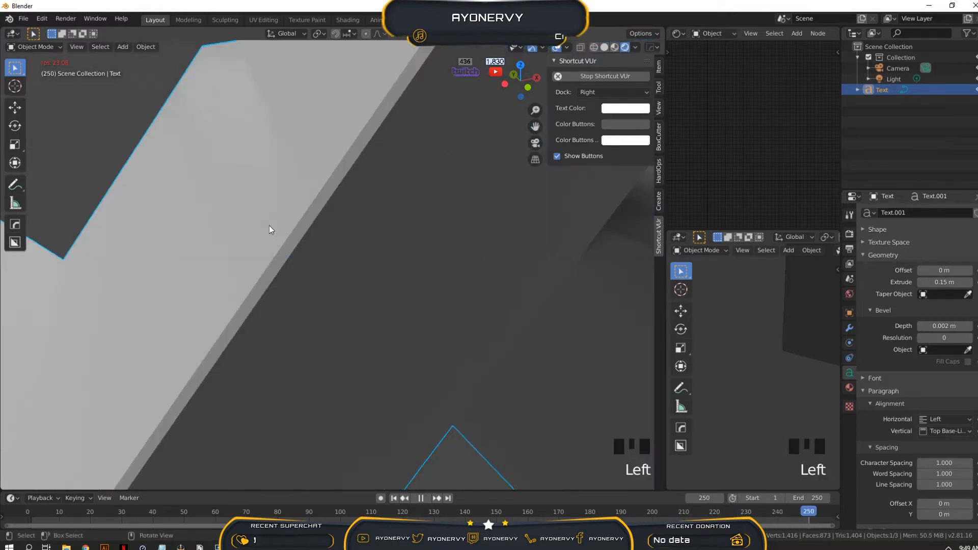
pyautogui.scroll(-20, 372, 226)
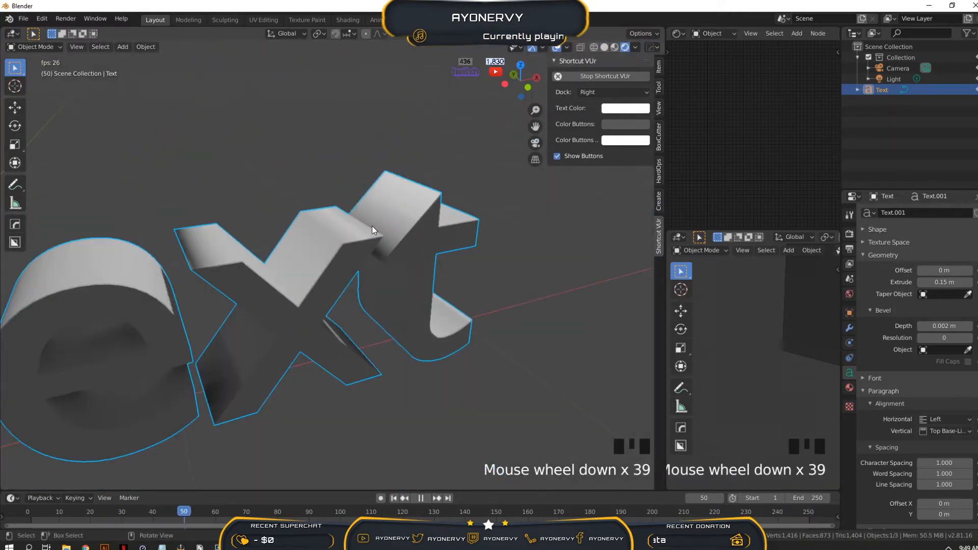
pyautogui.scroll(5, 308, 297)
pyautogui.moveTo(309, 296); pyautogui.dragTo(484, 304, button='middle')
pyautogui.scroll(4, 362, 283)
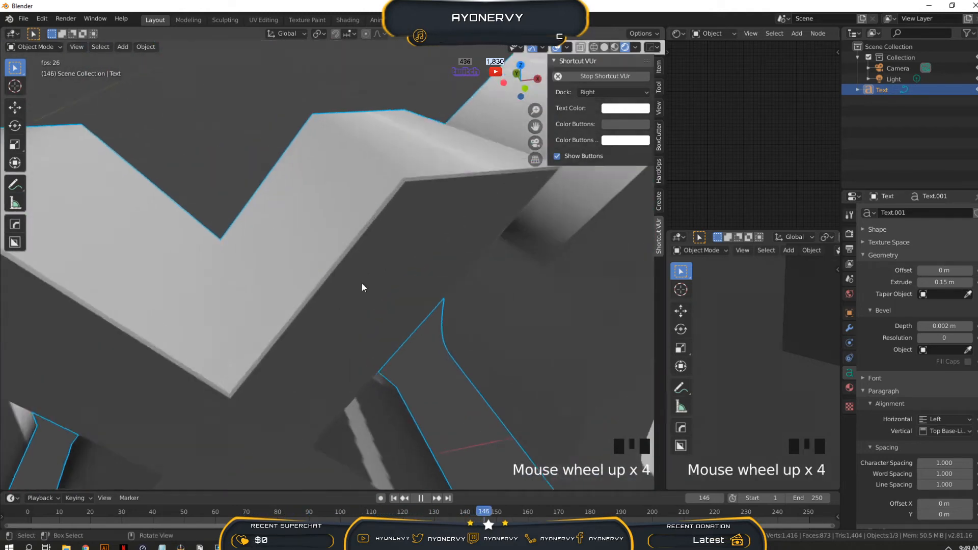
pyautogui.scroll(13, 361, 285)
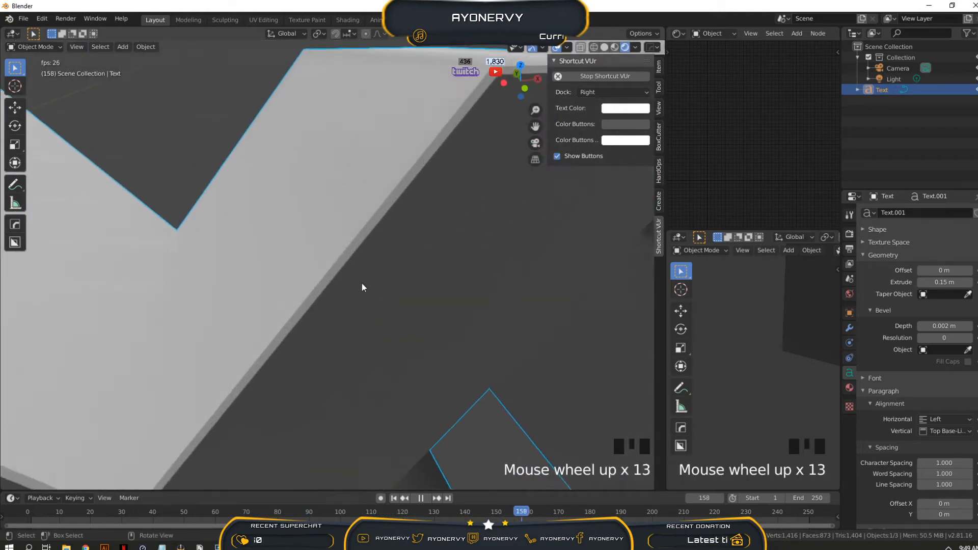
# Set the text's bevel resolution to 3
pyautogui.click(969, 339)
pyautogui.click(970, 339)
pyautogui.click(969, 338)
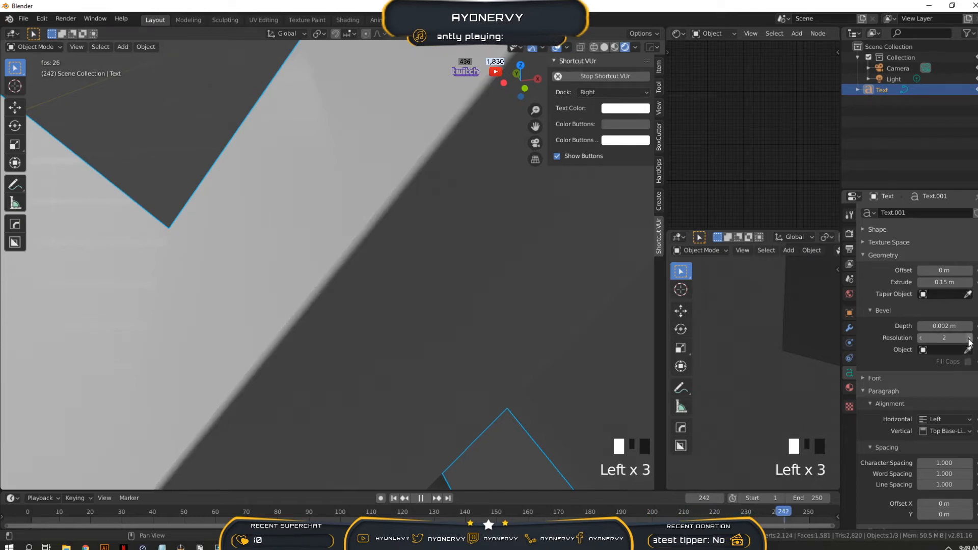
pyautogui.click(969, 338)
pyautogui.click(969, 338)
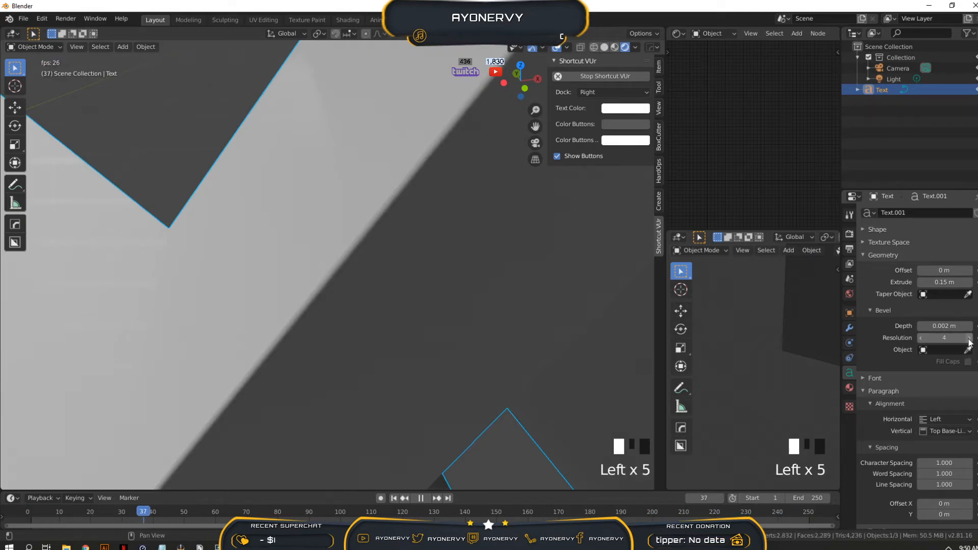
pyautogui.click(921, 339)
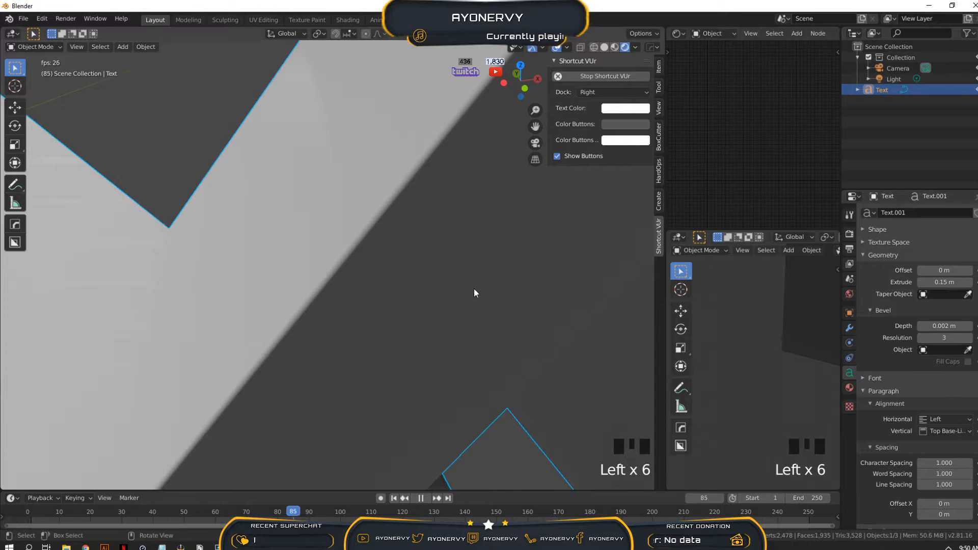
# Examine the rounded bevel along the edge of the x, close up and from another angle
pyautogui.scroll(-14, 474, 288)
pyautogui.scroll(7, 927, 354)
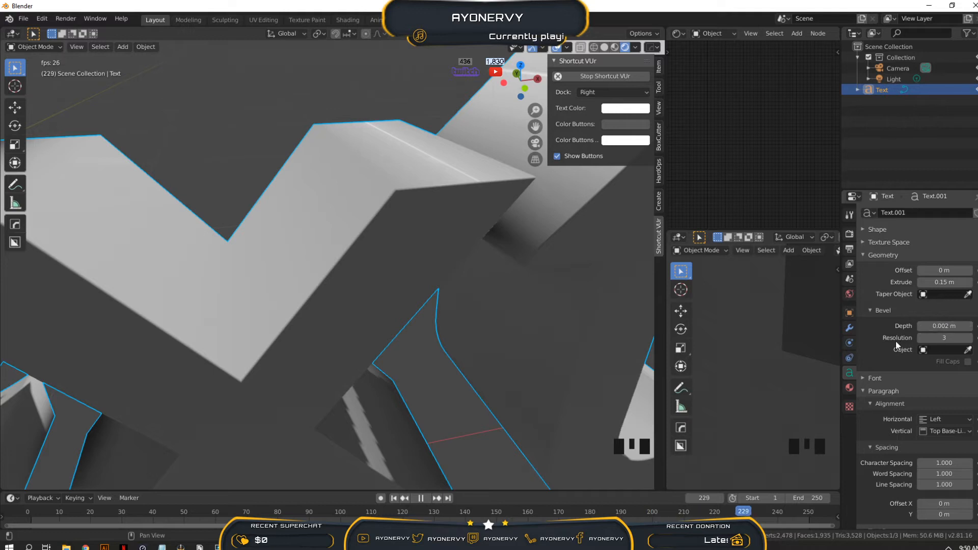
pyautogui.scroll(11, 358, 220)
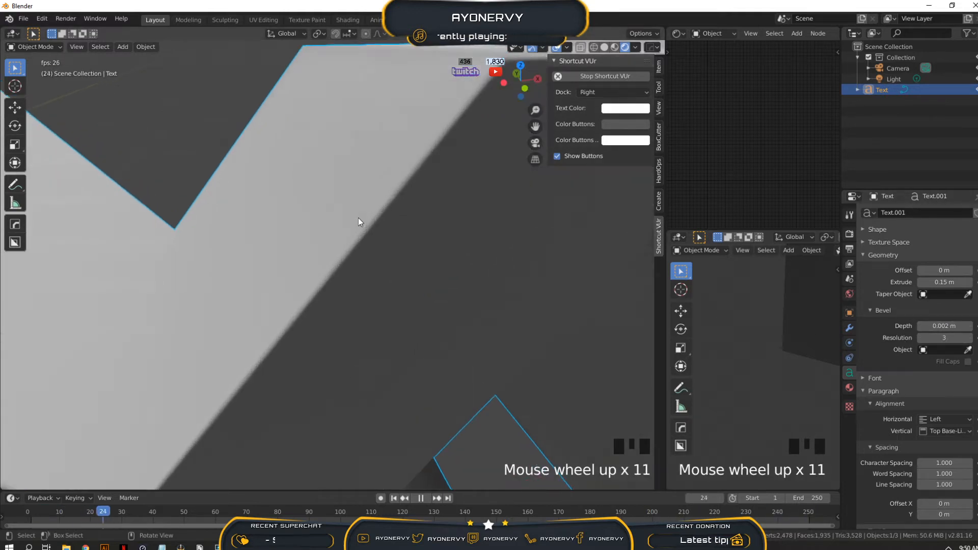
pyautogui.scroll(-19, 358, 222)
pyautogui.moveTo(356, 259); pyautogui.dragTo(286, 260, button='middle')
pyautogui.scroll(6, 252, 253)
pyautogui.scroll(-4, 289, 259)
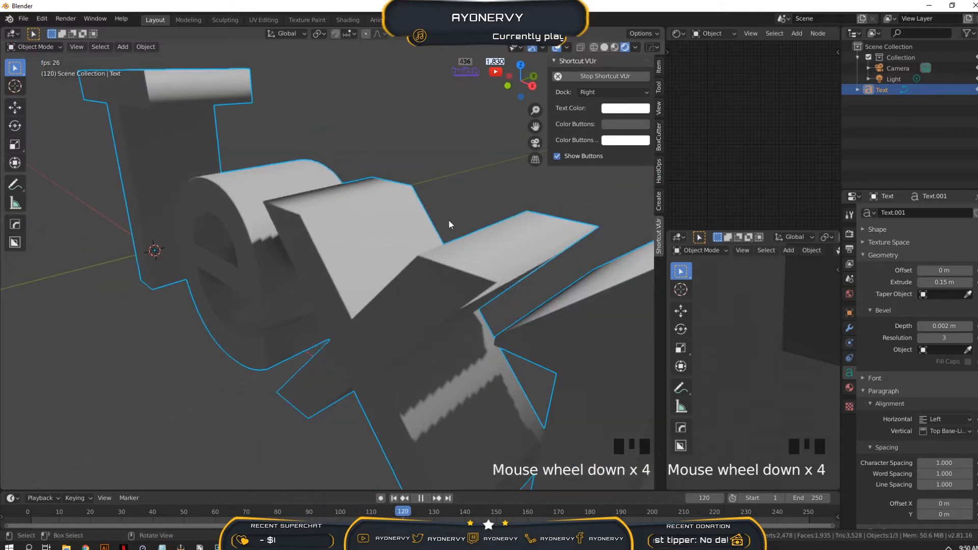
# Display the main viewport in solid shading and stop the timeline playback
pyautogui.click(595, 48)
pyautogui.click(604, 47)
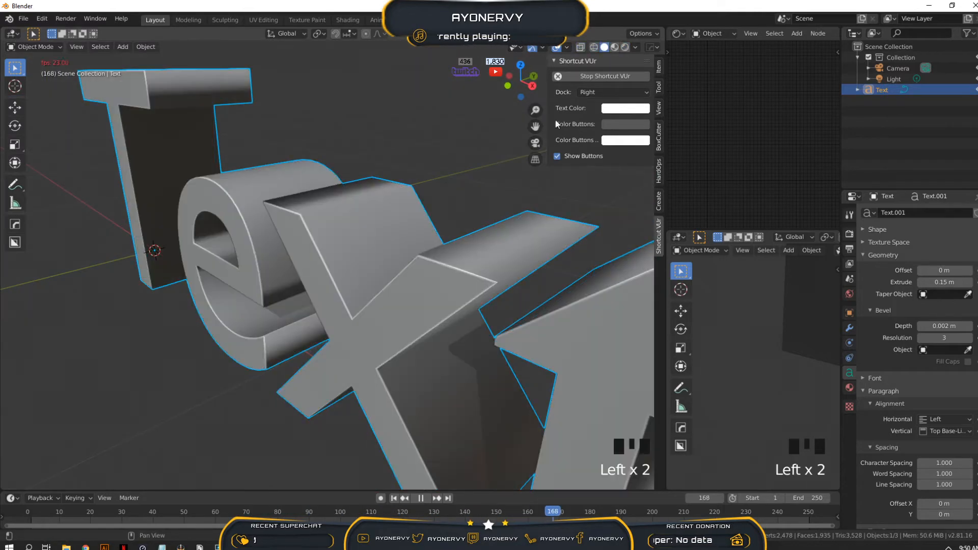
pyautogui.scroll(-7, 298, 279)
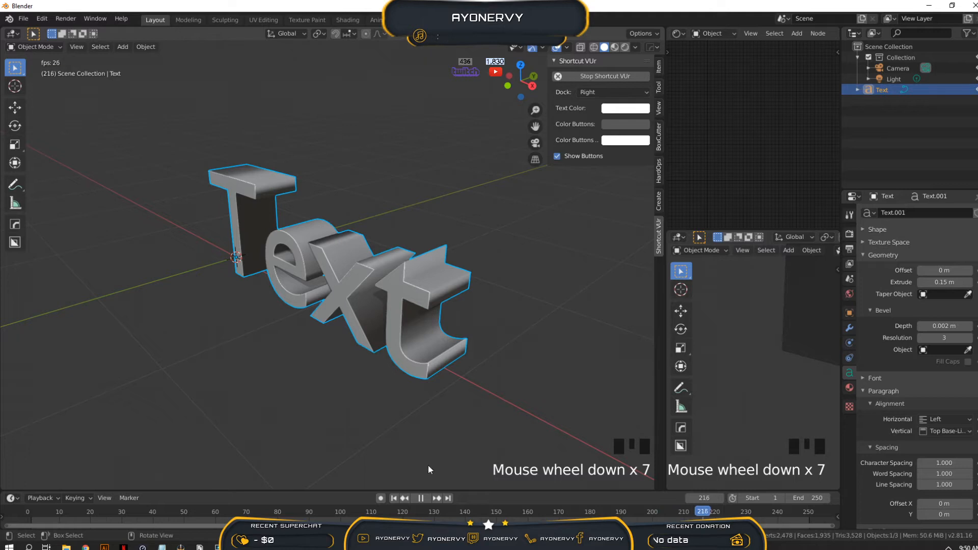
pyautogui.click(424, 499)
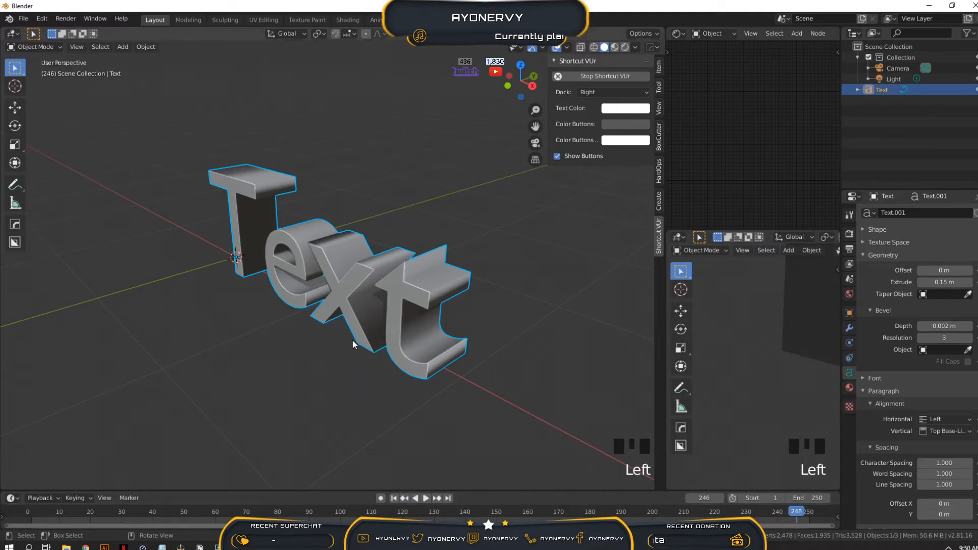
# Look over the beveled lettering from the front and slightly from the sides
pyautogui.moveTo(353, 339); pyautogui.dragTo(426, 304, button='middle')
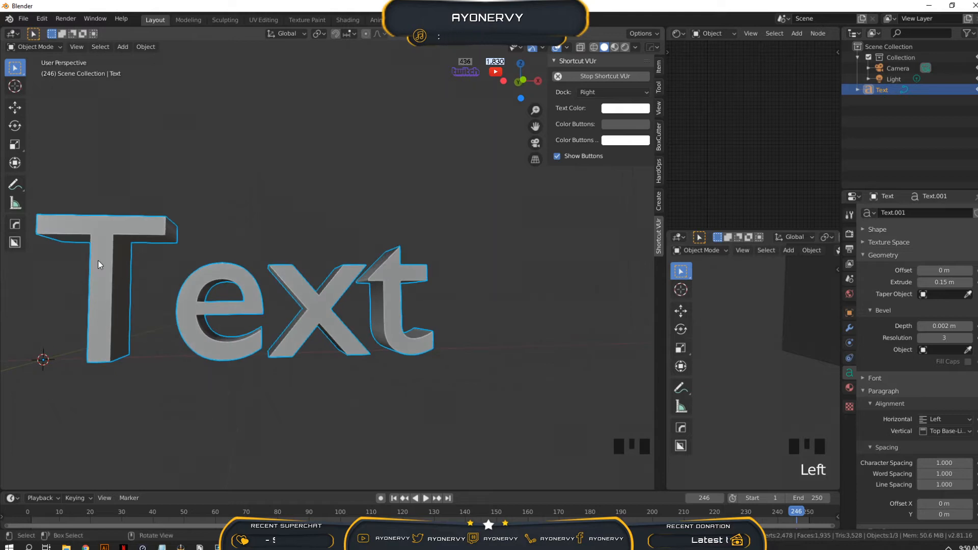
pyautogui.moveTo(285, 298); pyautogui.dragTo(286, 306, button='middle')
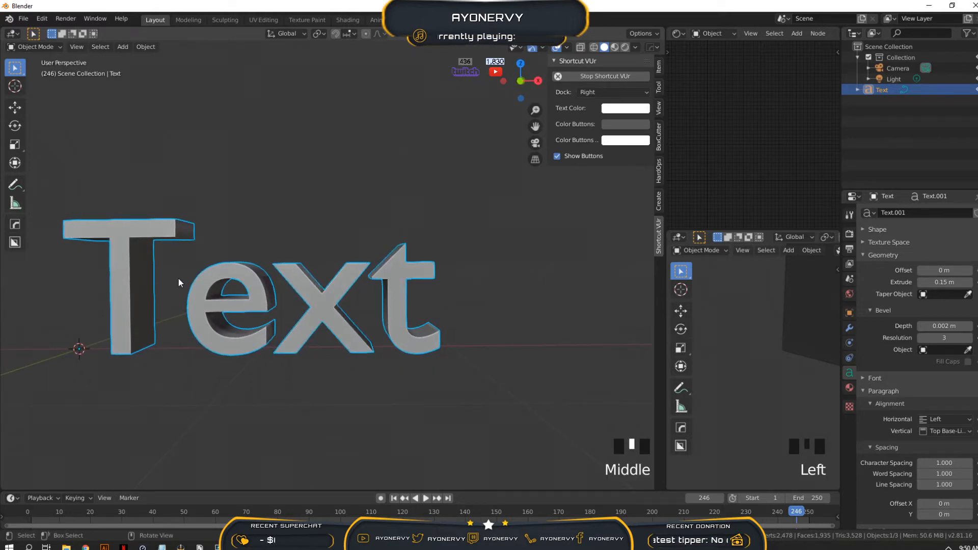
pyautogui.moveTo(179, 283); pyautogui.dragTo(204, 282, button='middle')
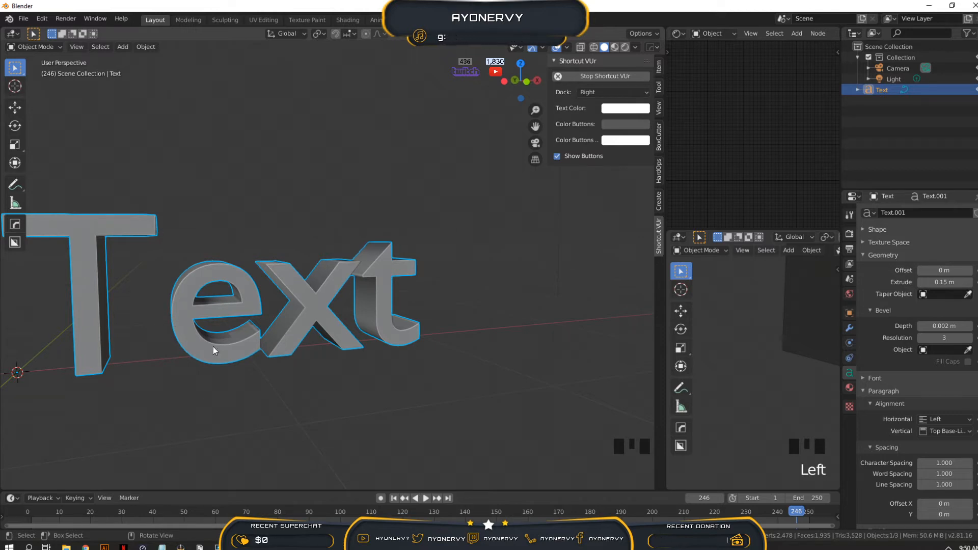
pyautogui.moveTo(253, 322); pyautogui.dragTo(221, 322, button='middle')
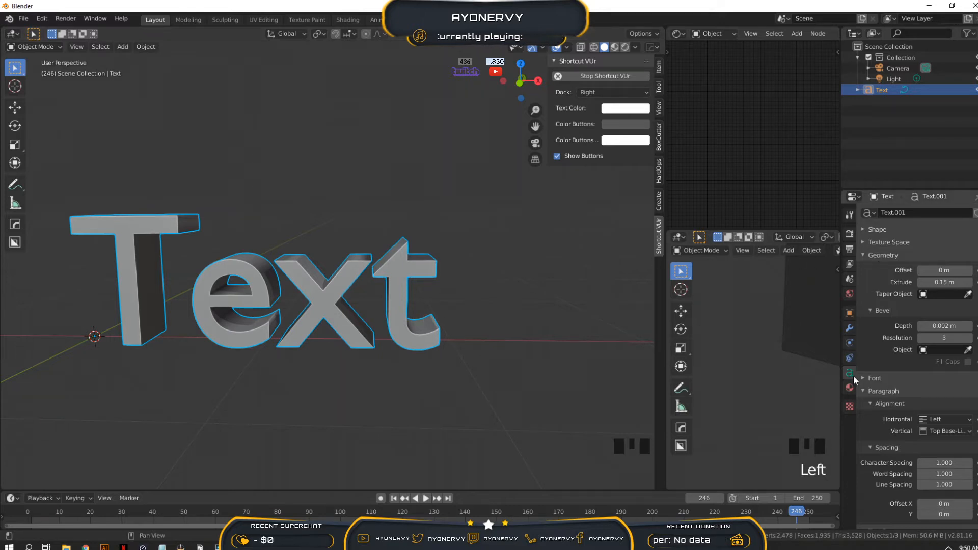
pyautogui.scroll(-3, 903, 385)
pyautogui.scroll(5, 914, 402)
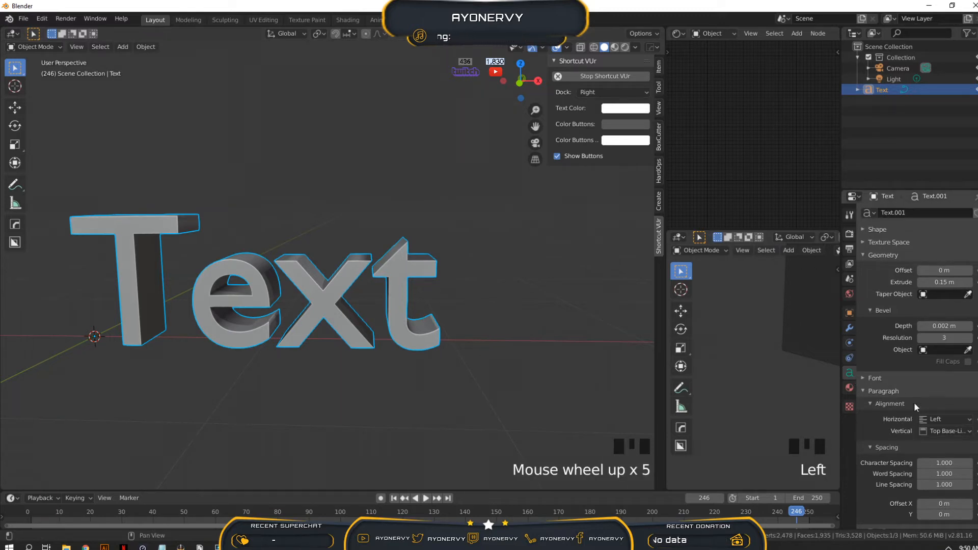
# Enter Edit Mode on the text object and move the text cursor through the word to its end
pyautogui.click(265, 293)
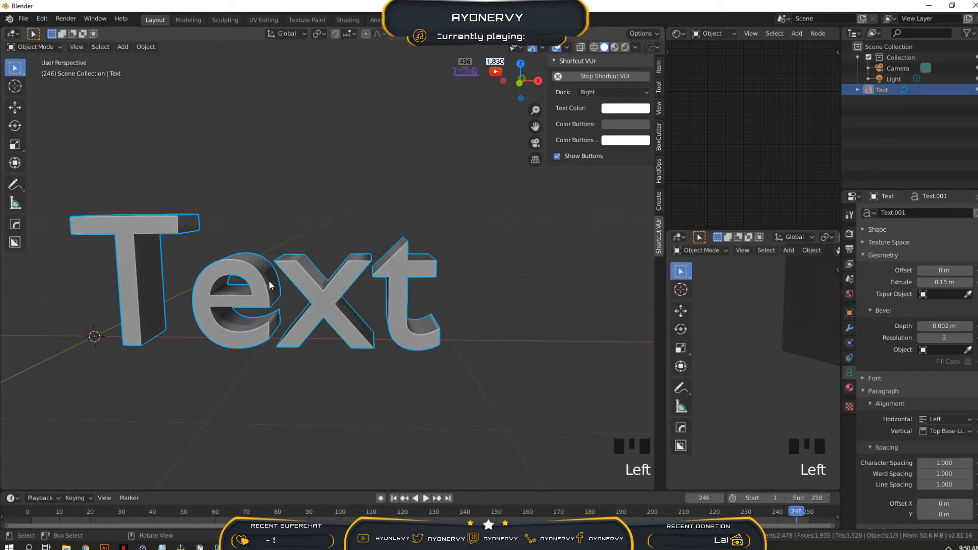
pyautogui.press('Tab')
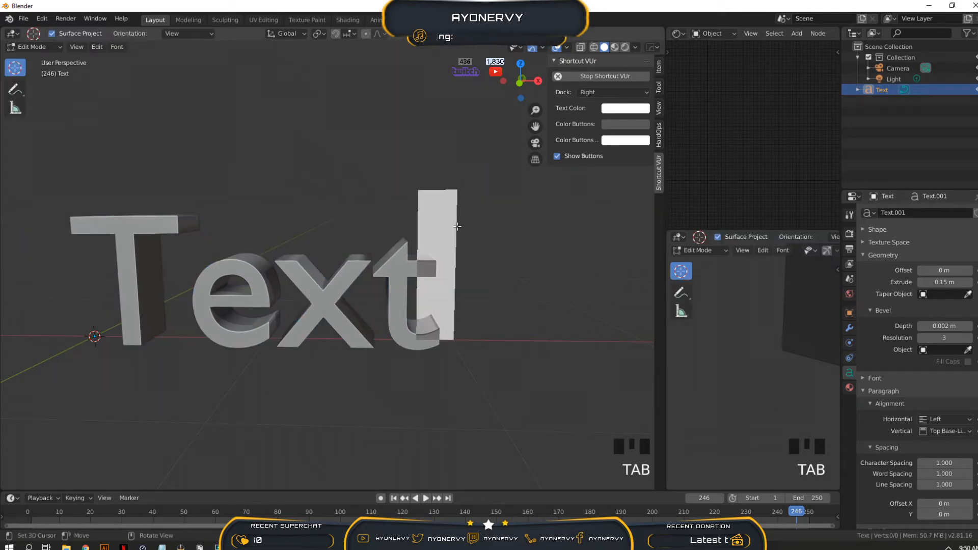
pyautogui.press('Left')
pyautogui.press('Left')
pyautogui.press('Left')
pyautogui.press('Left')
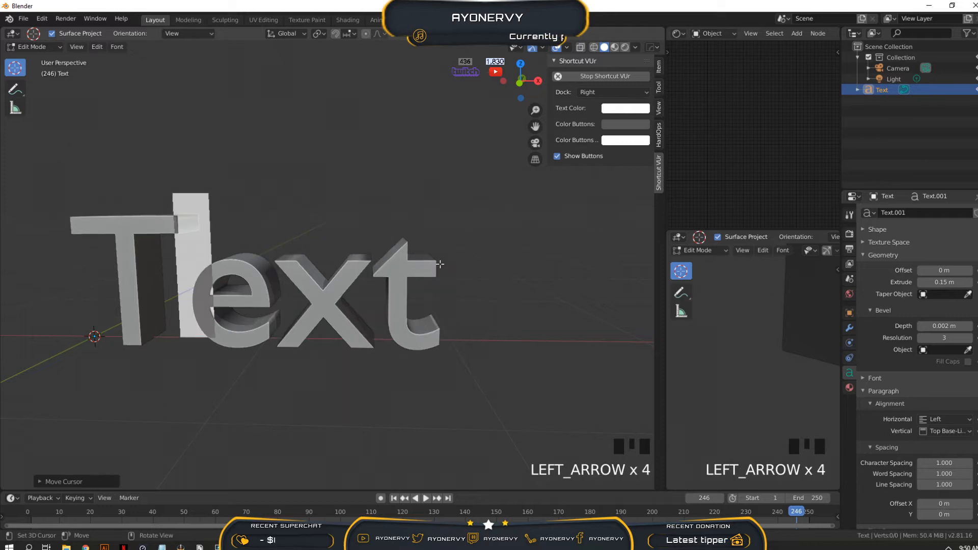
pyautogui.press('Right')
pyautogui.press('Right')
pyautogui.press('Right')
pyautogui.press('Right')
pyautogui.press('Right')
pyautogui.press('Right')
# Delete the word Text and enter NAME in its place
pyautogui.press('BackSpace')
pyautogui.press('BackSpace')
pyautogui.press('BackSpace')
pyautogui.press('BackSpace')
pyautogui.press('BackSpace')
pyautogui.press('BackSpace')
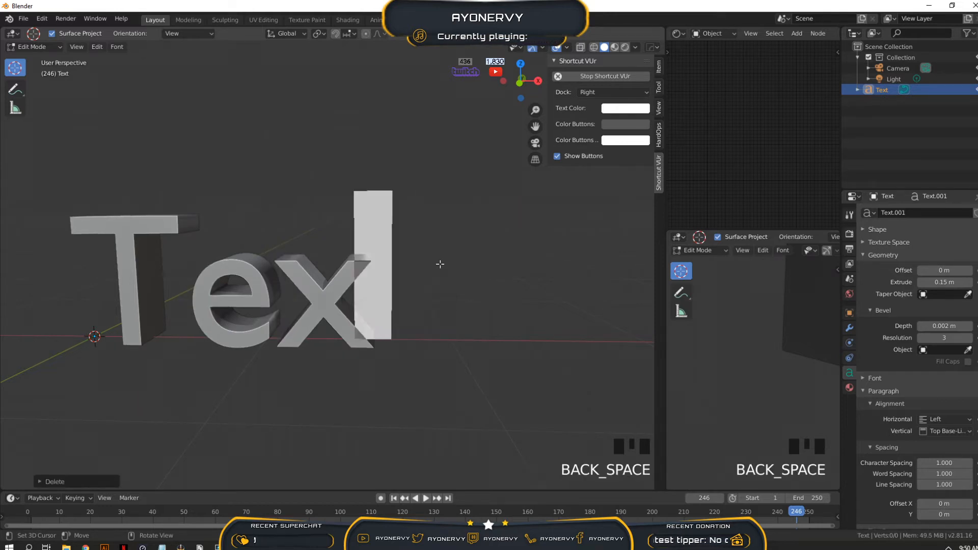
pyautogui.write('NAME')
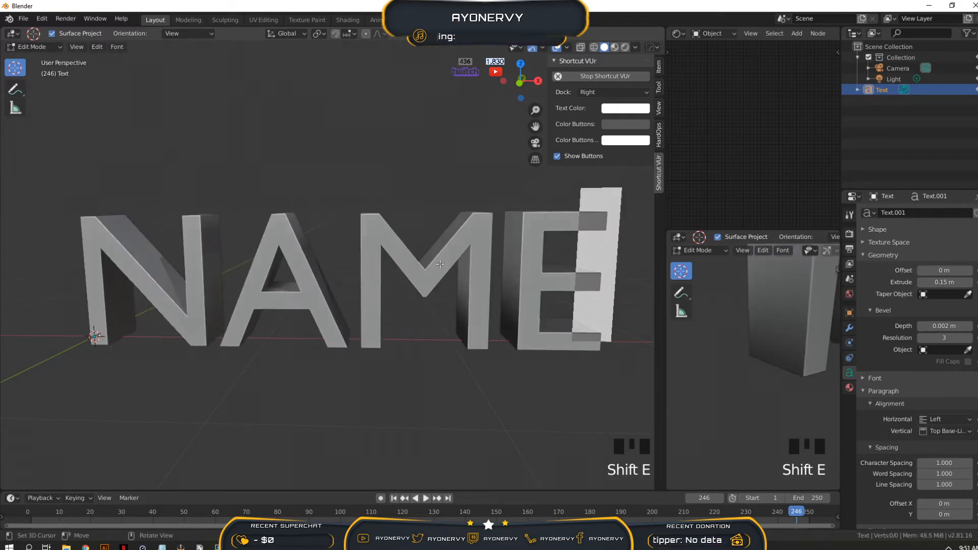
# Delete NAME and enter the word Text again
pyautogui.press('BackSpace')
pyautogui.press('BackSpace')
pyautogui.press('BackSpace')
pyautogui.press('BackSpace')
pyautogui.press('BackSpace')
pyautogui.press('BackSpace')
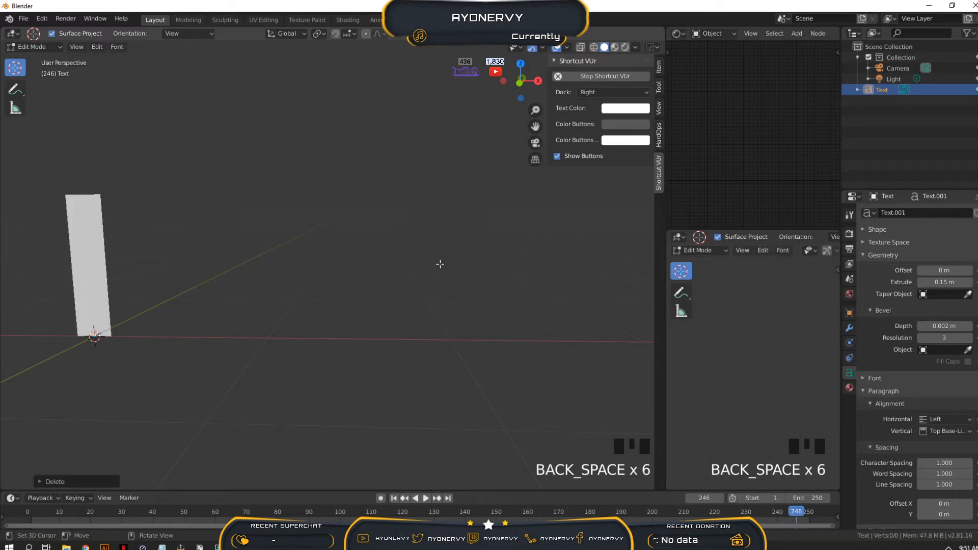
pyautogui.write('Text')
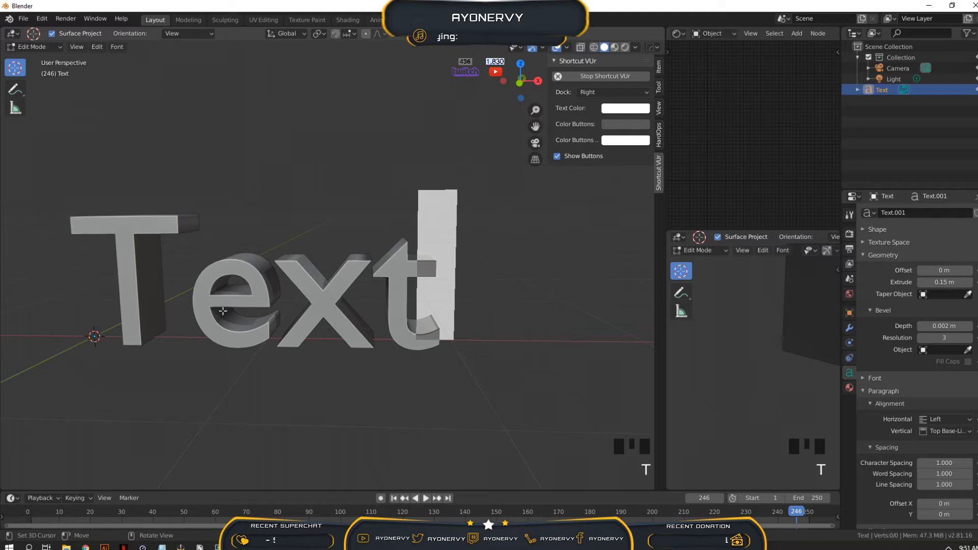
# Place the text cursor between the T and the e of the word
pyautogui.press('Left')
pyautogui.press('Left')
pyautogui.press('Left')
pyautogui.press('Left')
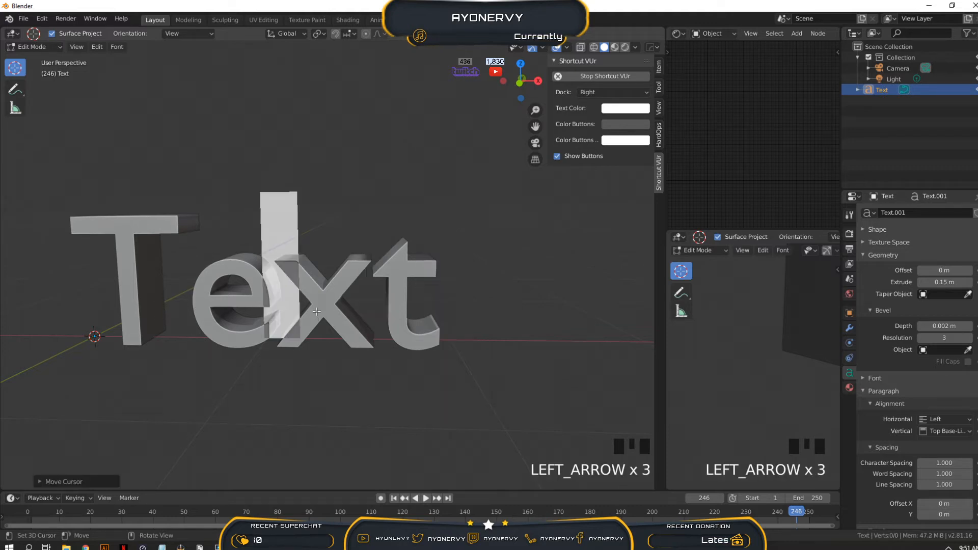
pyautogui.moveTo(247, 283); pyautogui.dragTo(222, 295, button='middle')
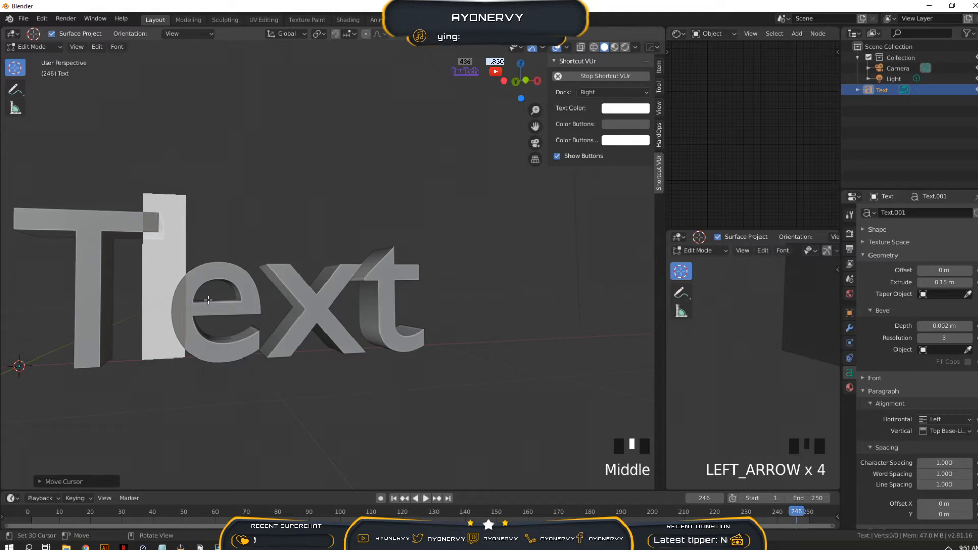
pyautogui.scroll(-1, 208, 300)
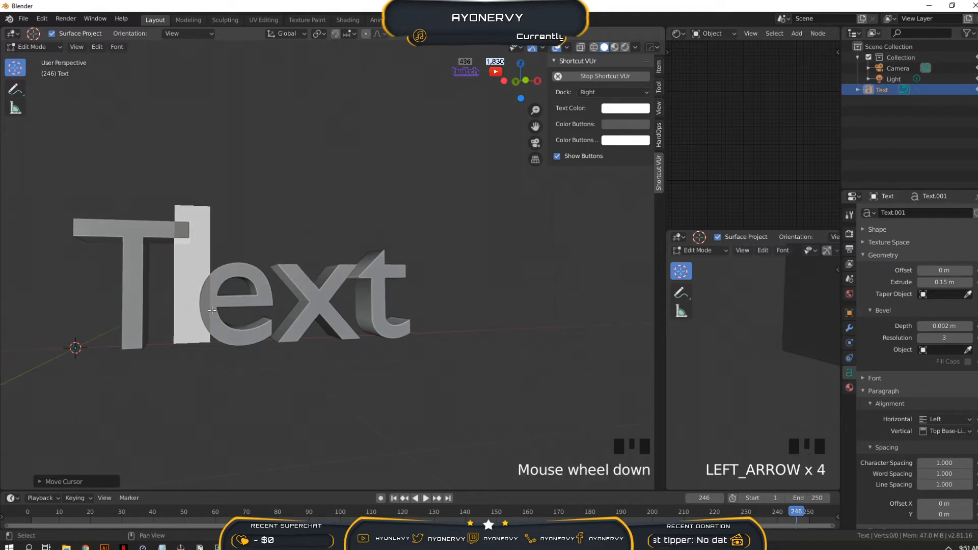
# Tighten the kerning between the T and the e until the e tucks under the T's crossbar
pyautogui.keyDown('shift'); pyautogui.moveTo(213, 310); pyautogui.dragTo(304, 306, button='middle'); pyautogui.keyUp('shift')
pyautogui.scroll(3, 241, 308)
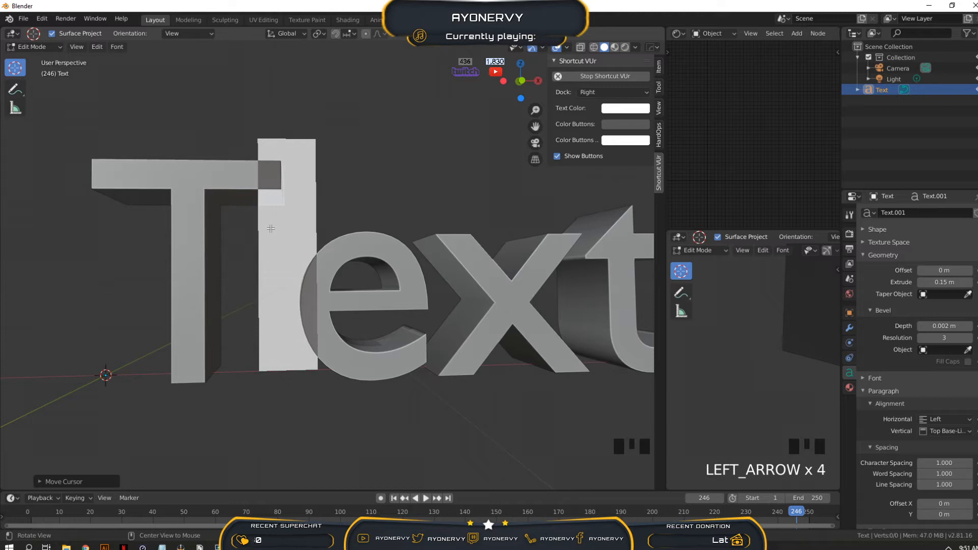
pyautogui.hotkey('alt', 'Left')
pyautogui.hotkey('alt', 'Left')
pyautogui.hotkey('alt', 'Left')
pyautogui.hotkey('alt', 'Left')
pyautogui.hotkey('alt', 'Left')
pyautogui.hotkey('alt', 'Left')
pyautogui.hotkey('alt', 'Left')
pyautogui.hotkey('alt', 'Left')
pyautogui.hotkey('alt', 'Left')
pyautogui.hotkey('alt', 'Left')
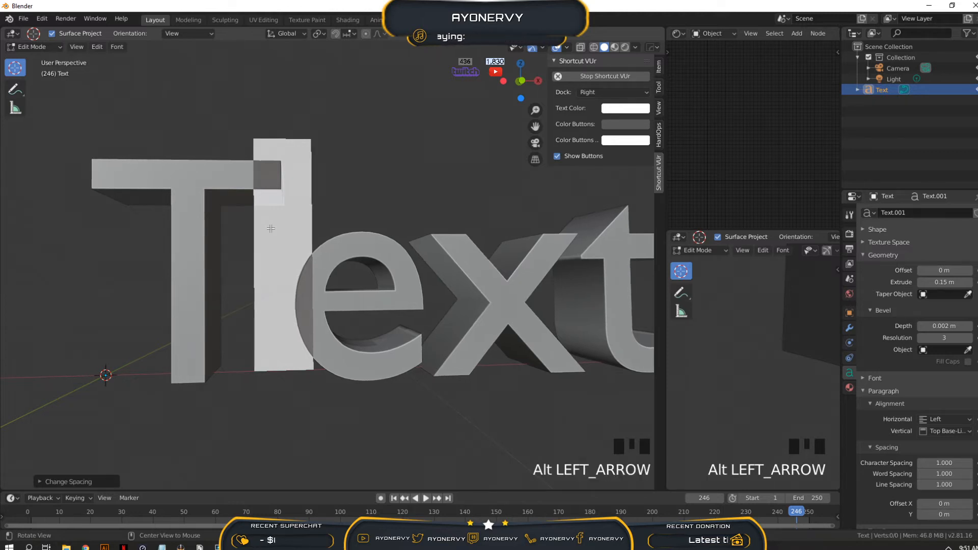
pyautogui.hotkey('alt', 'Left')
pyautogui.hotkey('alt', 'Left')
pyautogui.hotkey('alt', 'Left')
pyautogui.hotkey('alt', 'Left')
pyautogui.hotkey('alt', 'Left')
pyautogui.hotkey('alt', 'Left')
pyautogui.hotkey('alt', 'Left')
pyautogui.hotkey('alt', 'Left')
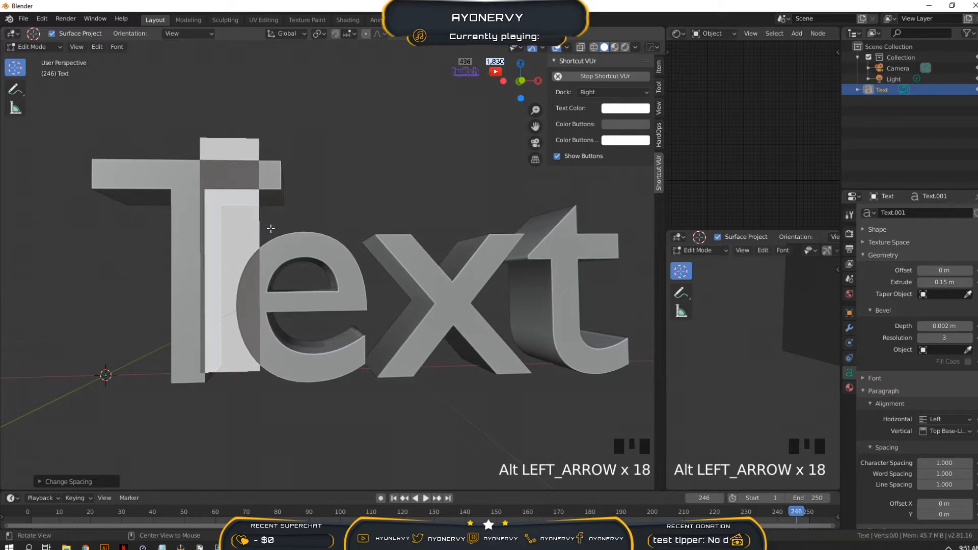
# Undo the last change, then tighten the spacing between the T and the e by one increment
pyautogui.click(329, 211)
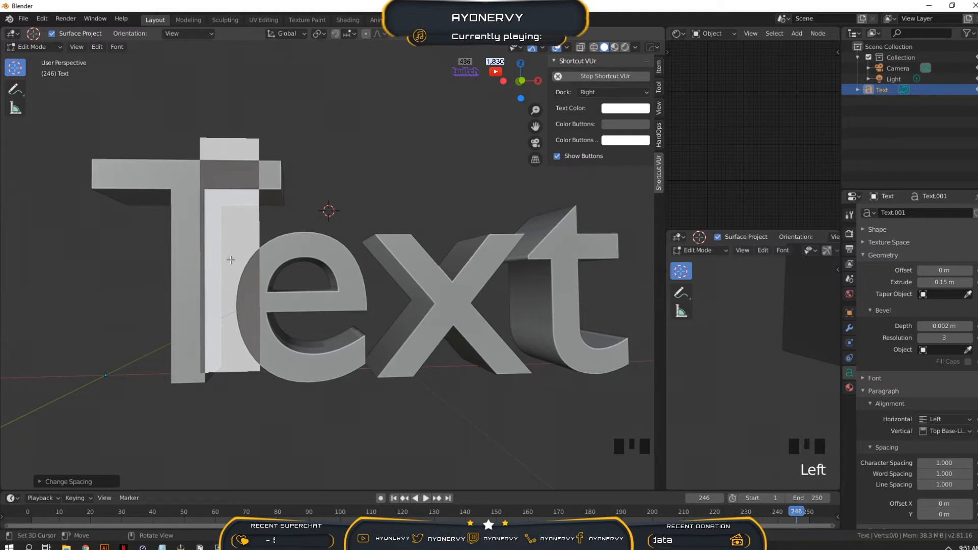
pyautogui.moveTo(231, 262)
pyautogui.mouseDown(button='middle')
pyautogui.moveTo(250, 307)
pyautogui.moveTo(236, 277)
pyautogui.mouseUp(button='middle')
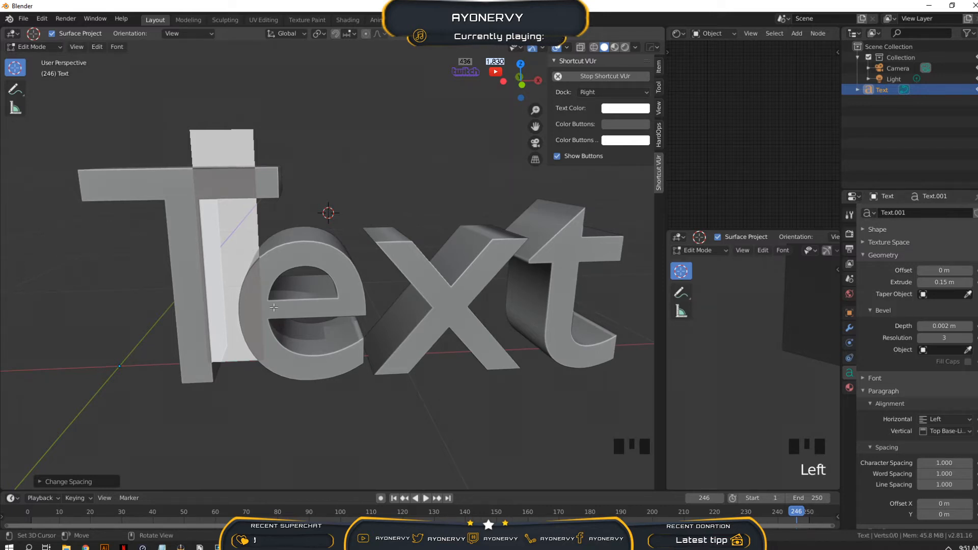
pyautogui.moveTo(273, 307); pyautogui.dragTo(242, 260, button='middle')
pyautogui.hotkey('ctrl', 'z')
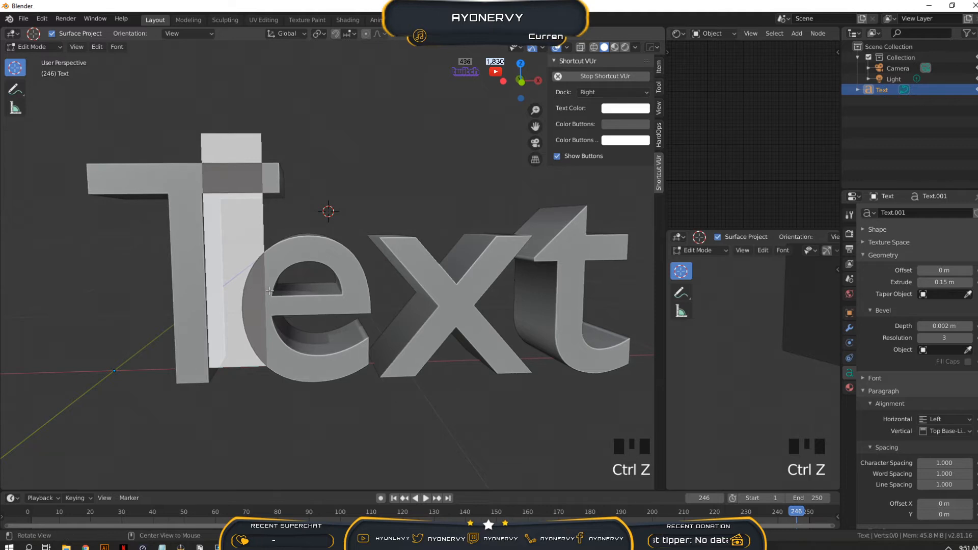
pyautogui.hotkey('alt', 'Left')
pyautogui.scroll(-5, 194, 209)
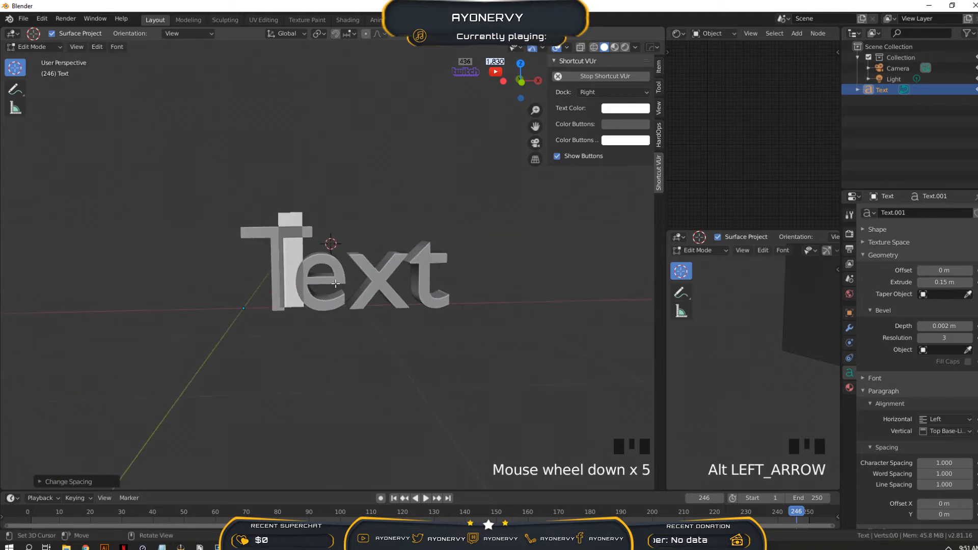
pyautogui.scroll(1, 359, 306)
pyautogui.scroll(3, 340, 277)
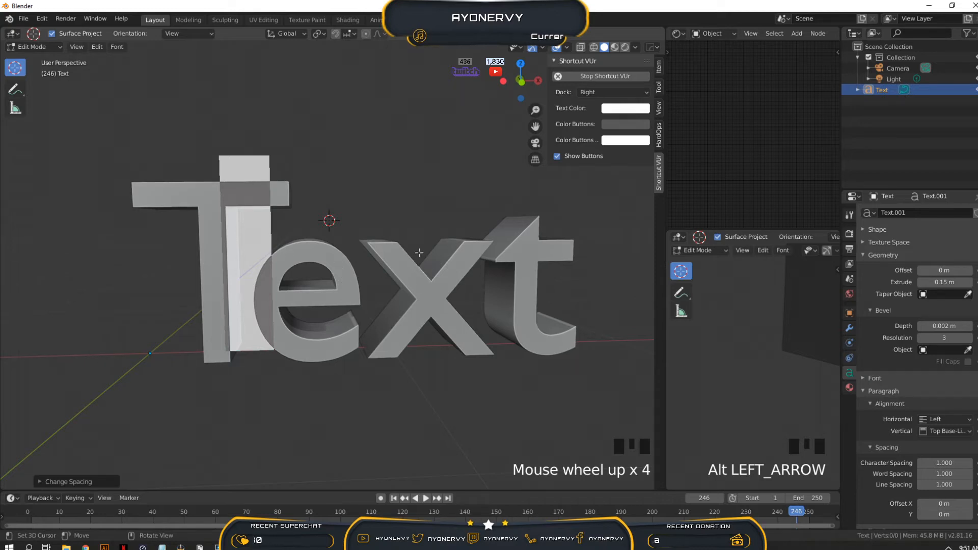
pyautogui.moveTo(422, 305)
pyautogui.mouseDown(button='middle')
pyautogui.moveTo(403, 306)
pyautogui.moveTo(410, 321)
pyautogui.moveTo(424, 309)
pyautogui.mouseUp(button='middle')
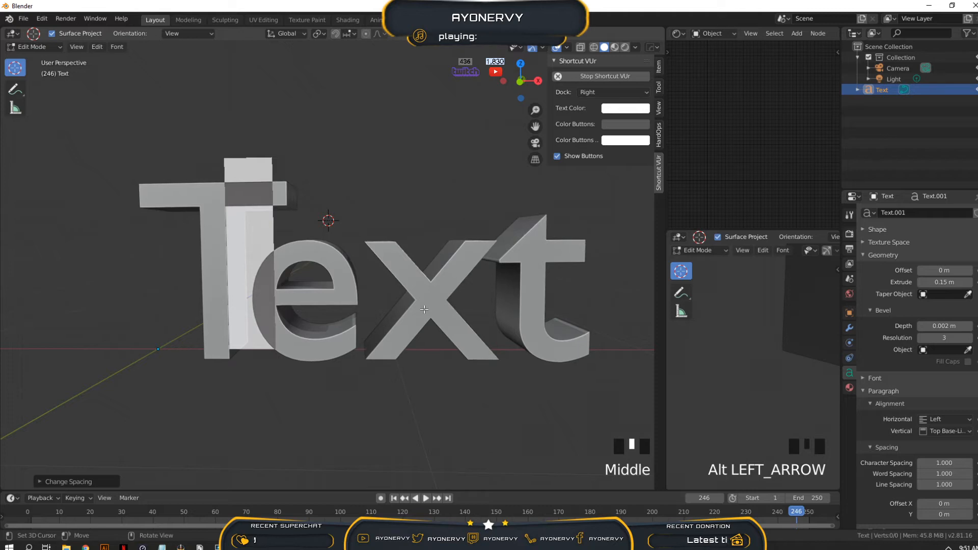
# Delete the word Text, enter NAME in its place and return to Object Mode
pyautogui.press('BackSpace')
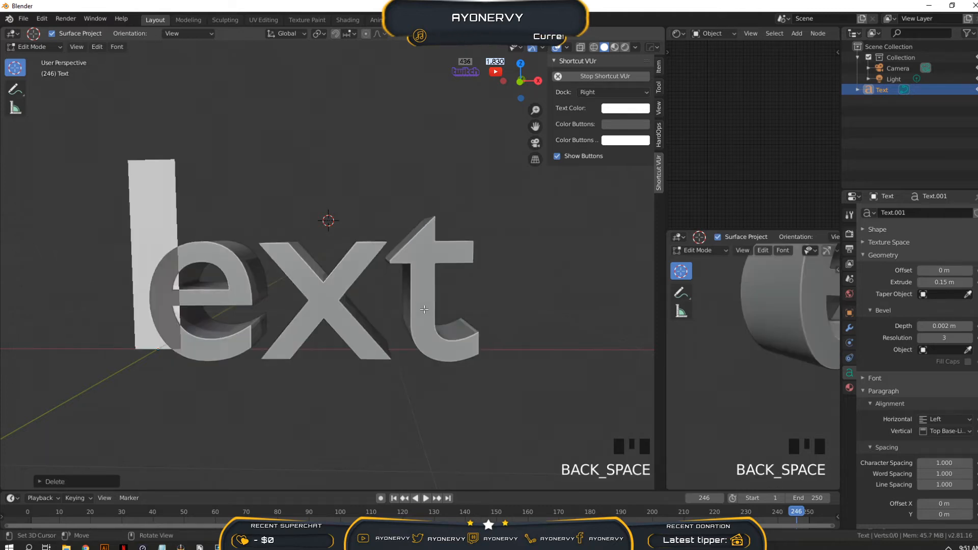
pyautogui.press('Delete')
pyautogui.press('Delete')
pyautogui.press('Delete')
pyautogui.press('Delete')
pyautogui.press('Delete')
pyautogui.write('NAME')
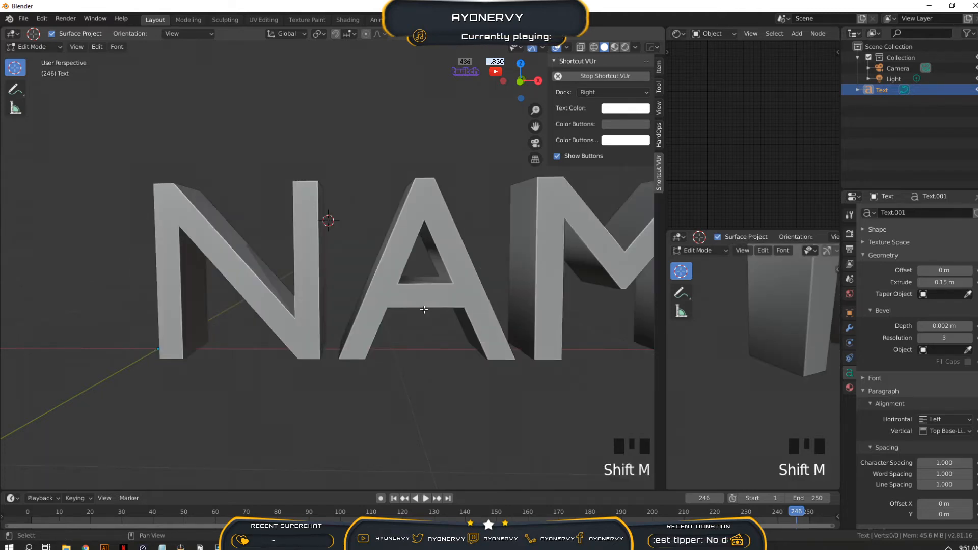
pyautogui.scroll(-3, 316, 290)
pyautogui.scroll(-3, 316, 290)
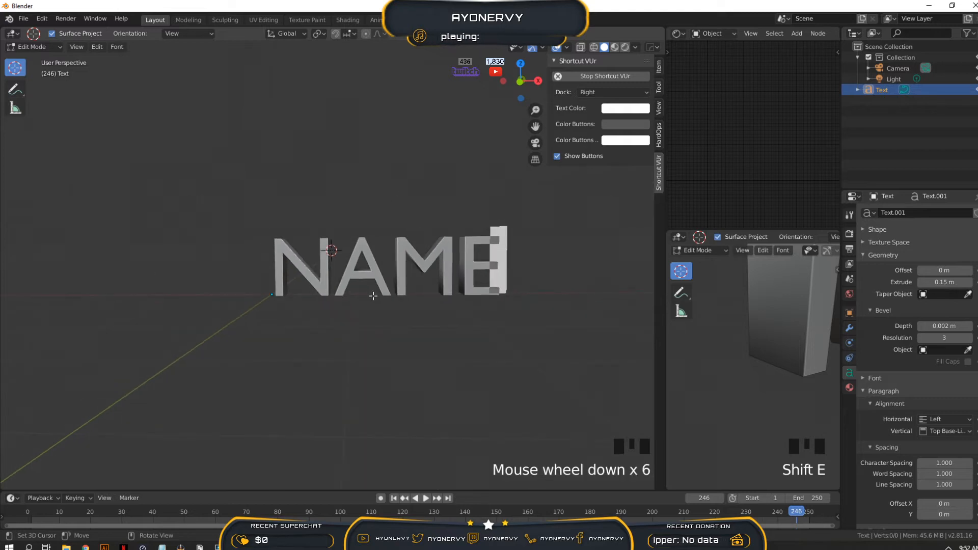
pyautogui.scroll(3, 380, 294)
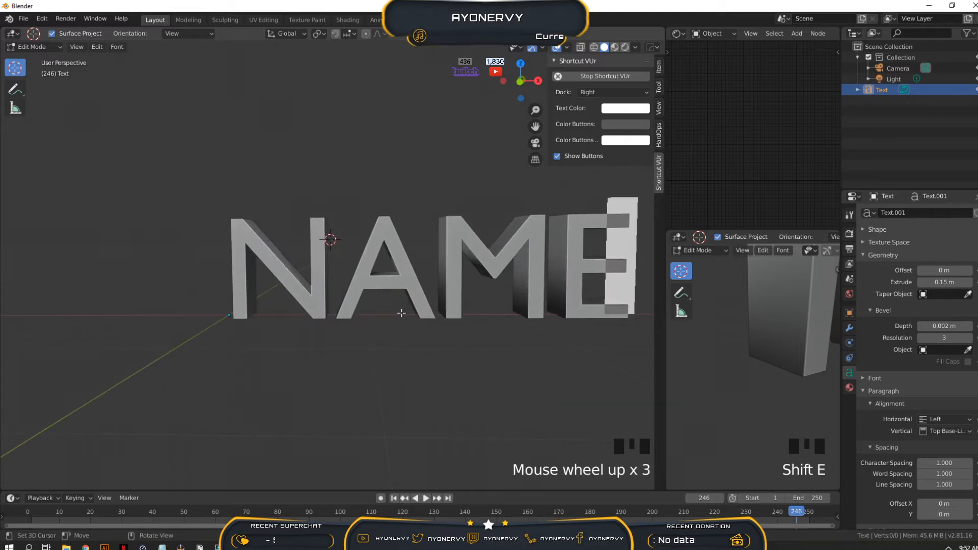
pyautogui.press('Tab')
pyautogui.scroll(-3, 365, 307)
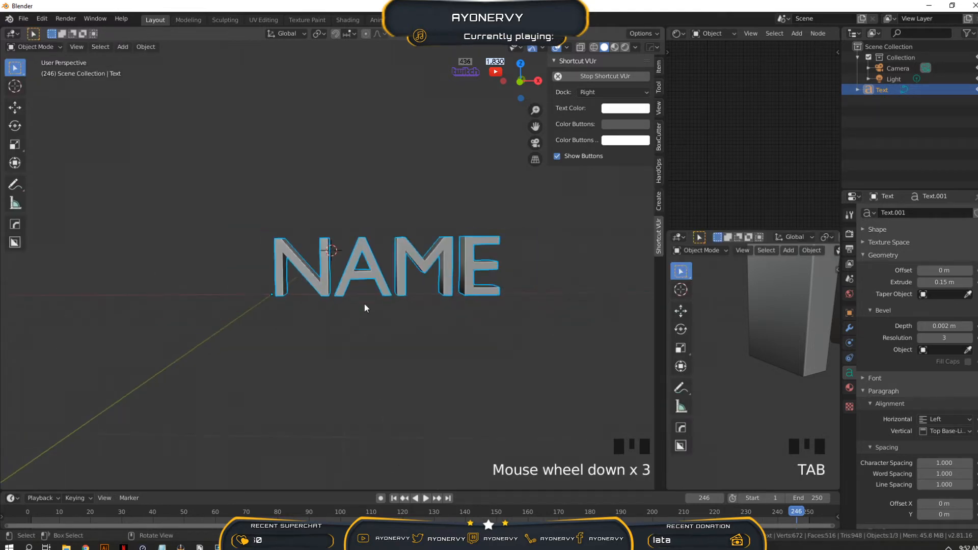
# Set the text's horizontal paragraph alignment to Right
pyautogui.moveTo(292, 277); pyautogui.dragTo(325, 307, button='middle')
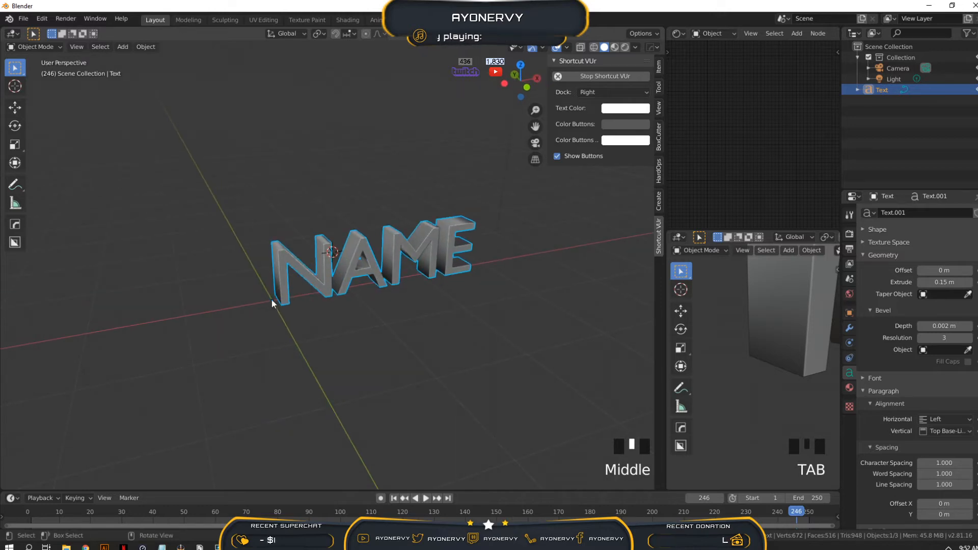
pyautogui.scroll(4, 271, 299)
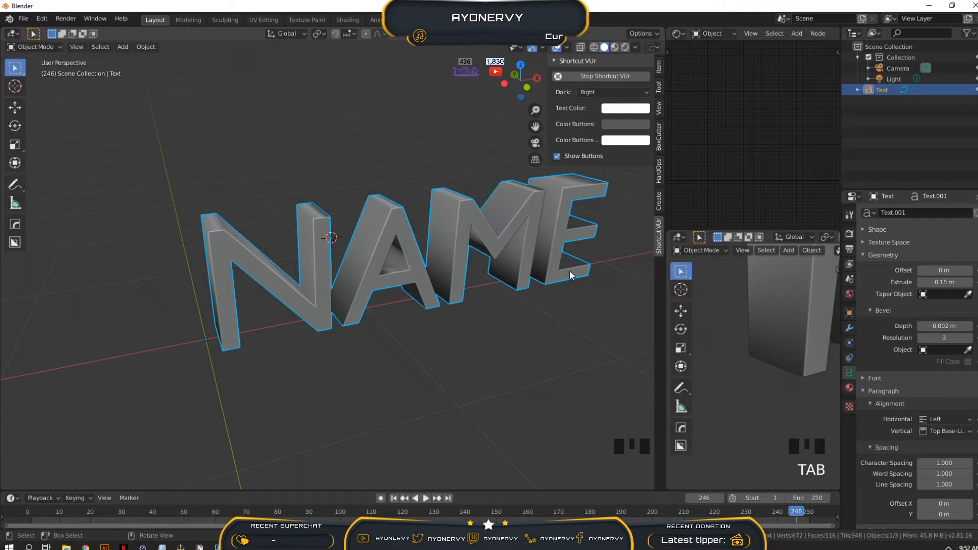
pyautogui.click(928, 418)
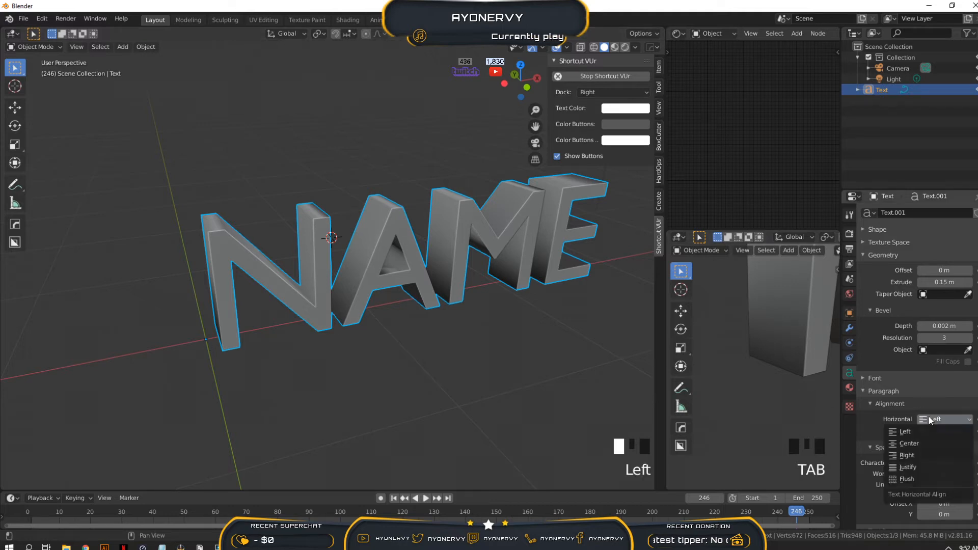
pyautogui.click(920, 455)
pyautogui.scroll(-5, 323, 327)
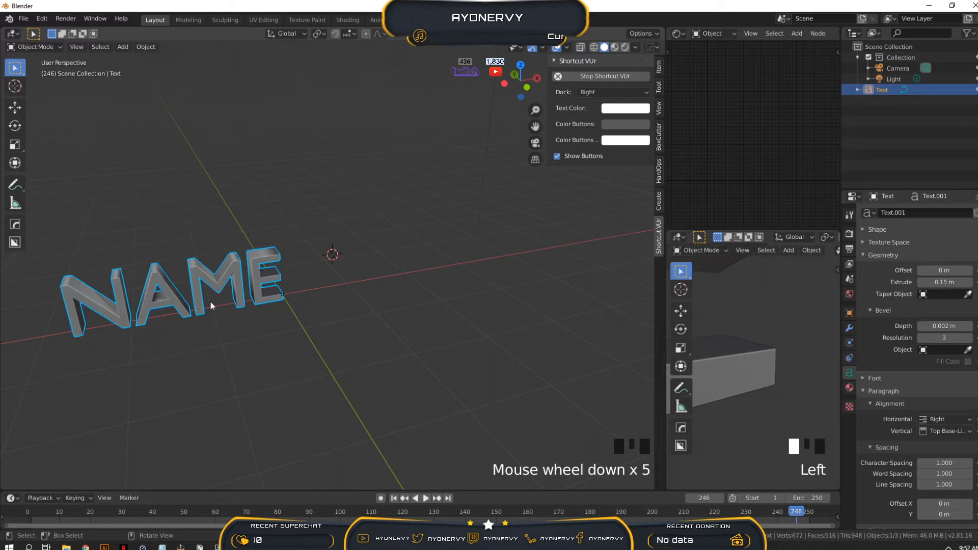
# Set the text's horizontal paragraph alignment to Center
pyautogui.click(946, 420)
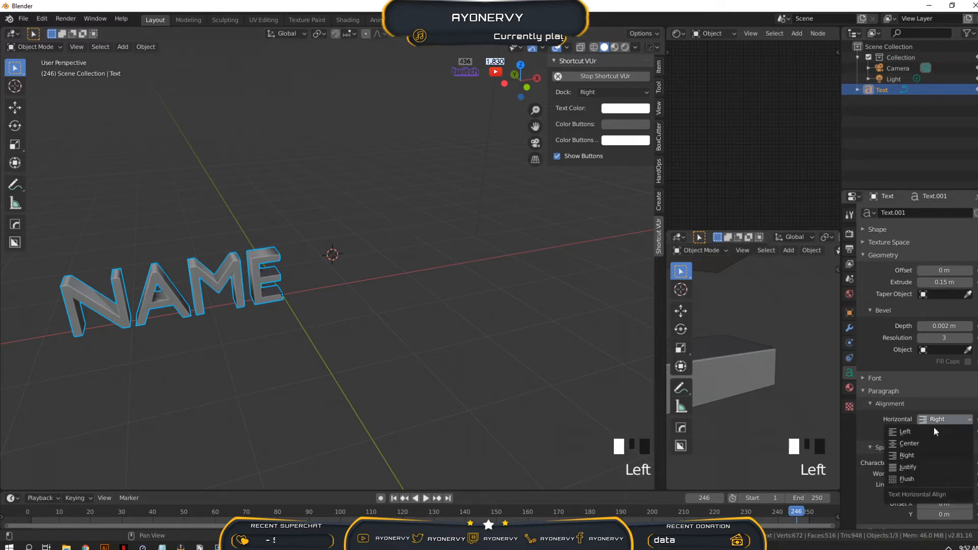
pyautogui.click(913, 443)
pyautogui.scroll(5, 267, 300)
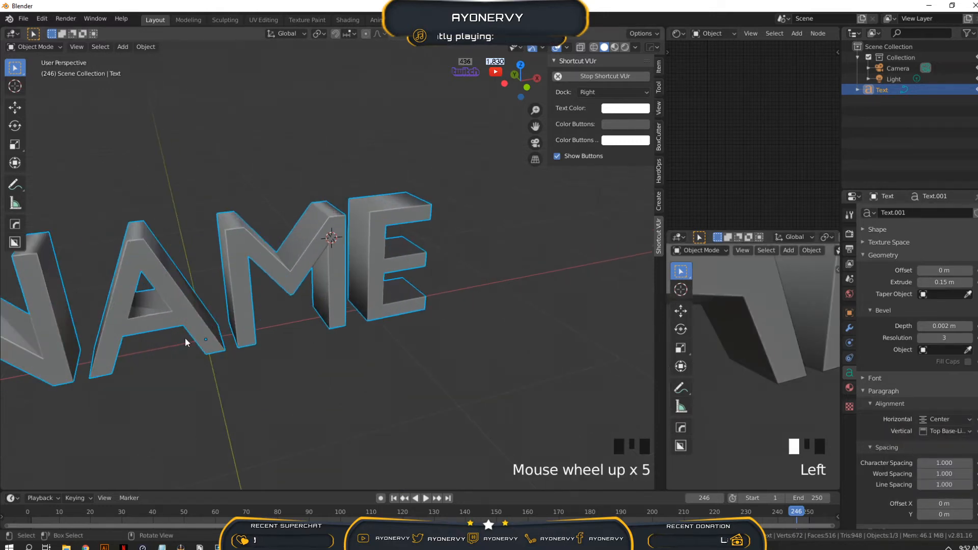
pyautogui.scroll(-5, 168, 265)
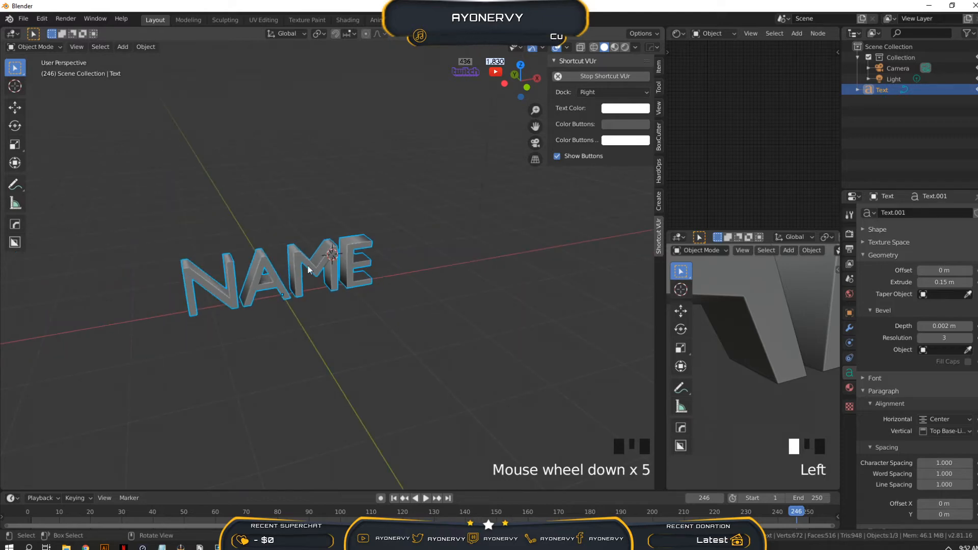
pyautogui.moveTo(308, 270); pyautogui.dragTo(227, 275, button='middle')
pyautogui.moveTo(349, 322); pyautogui.dragTo(242, 168, button='middle')
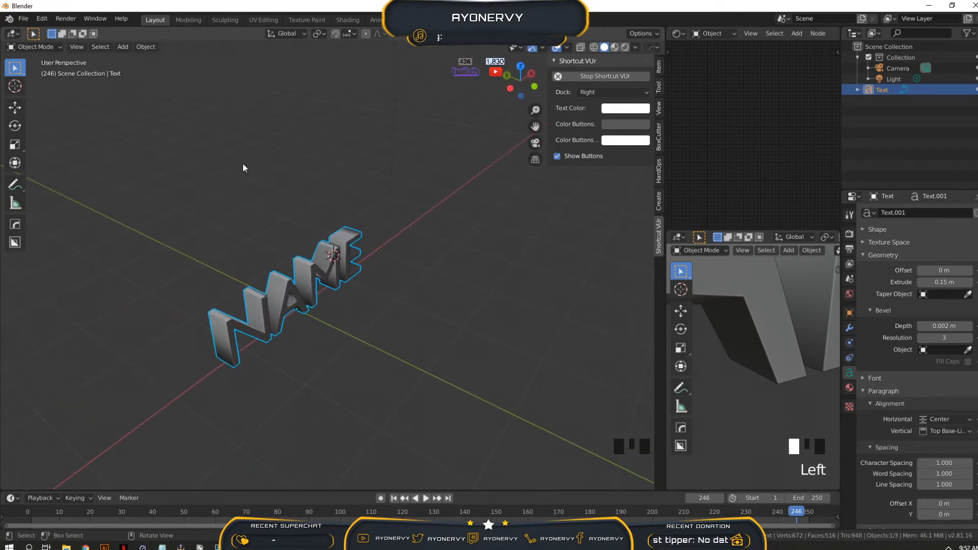
# Deselect the text and place the 3D cursor first in empty space, then on the letter A
pyautogui.click(492, 147)
pyautogui.click(15, 85)
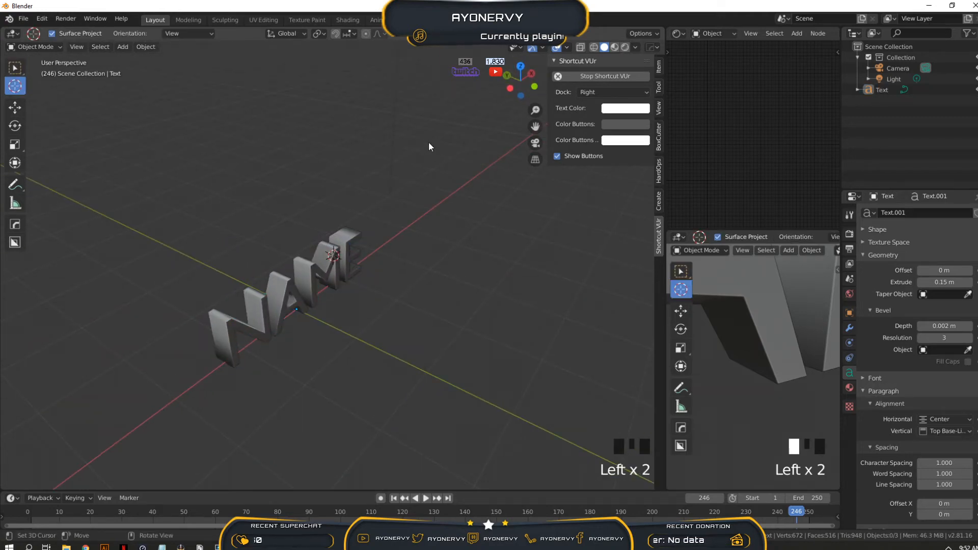
pyautogui.click(430, 147)
pyautogui.moveTo(538, 342); pyautogui.dragTo(395, 206, button='middle')
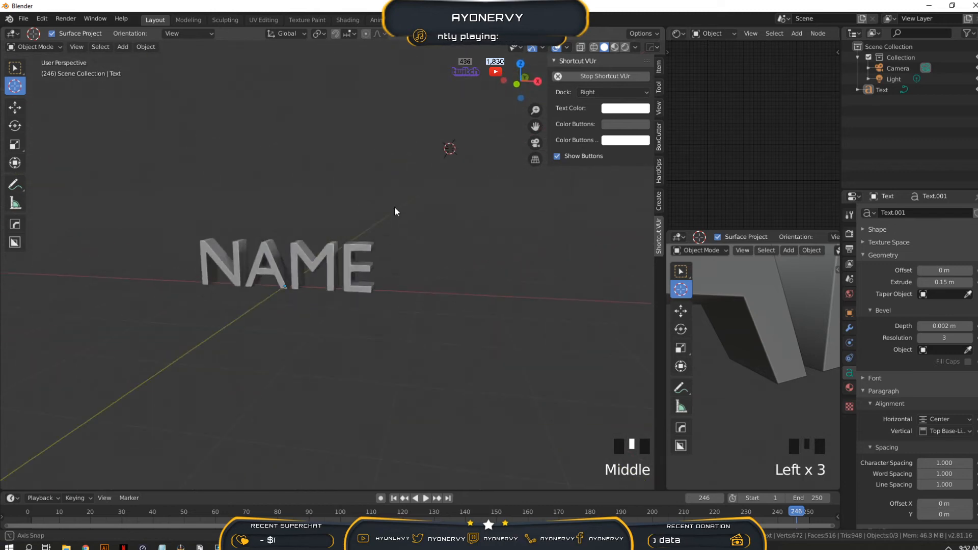
pyautogui.click(274, 267)
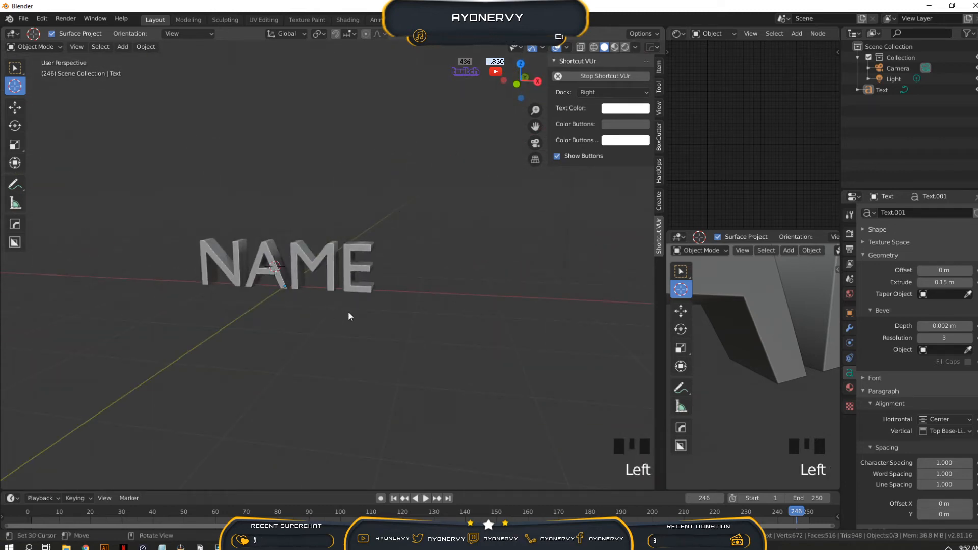
# Activate the Move tool, select the NAME text object and frame it in the viewport
pyautogui.click(15, 107)
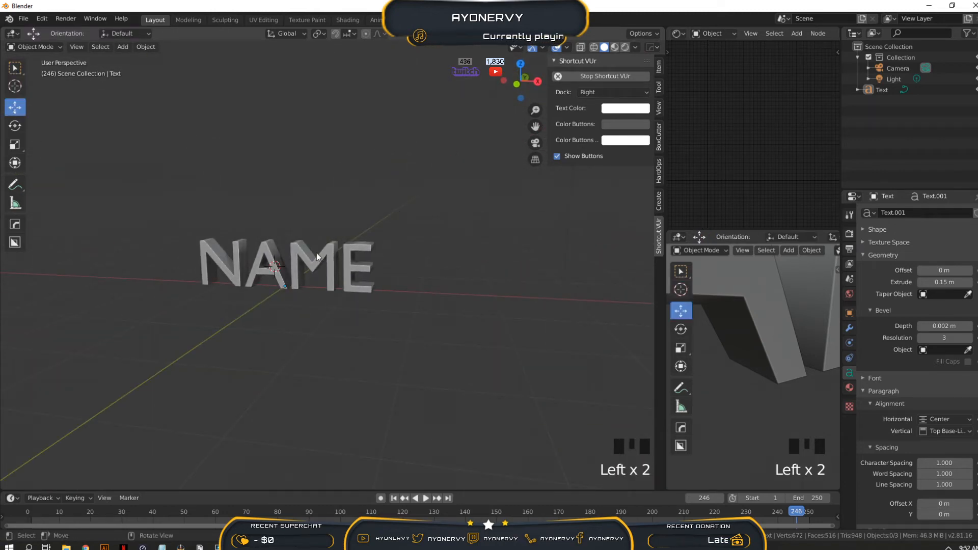
pyautogui.click(301, 265)
pyautogui.scroll(-1, 288, 281)
pyautogui.scroll(5, 289, 284)
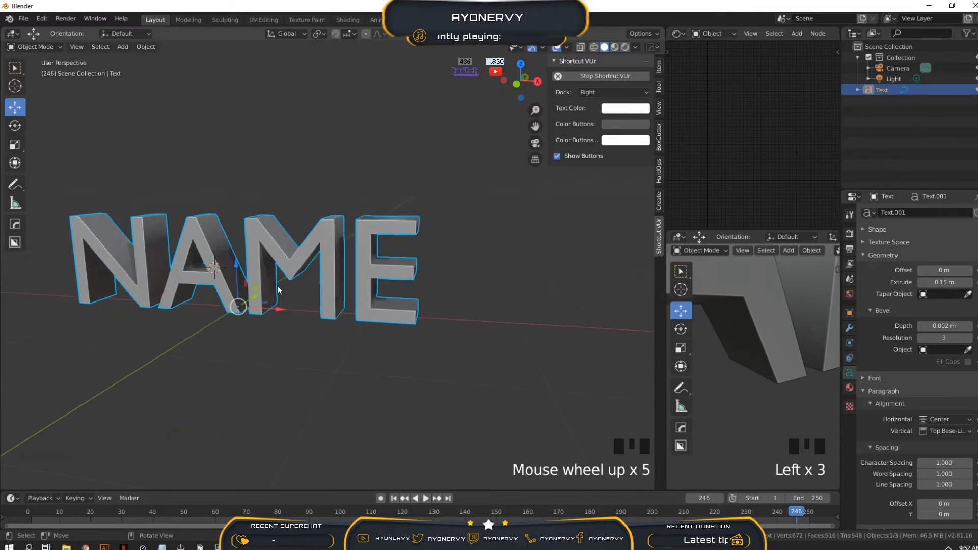
pyautogui.moveTo(277, 289); pyautogui.dragTo(312, 287, button='middle')
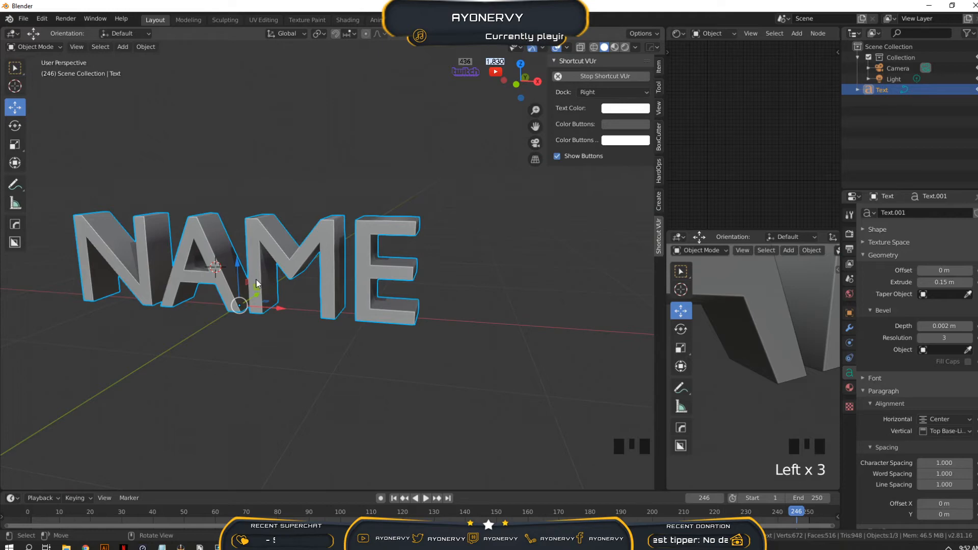
pyautogui.keyDown('shift'); pyautogui.moveTo(160, 280); pyautogui.dragTo(593, 358, button='middle'); pyautogui.keyUp('shift')
pyautogui.moveTo(307, 341); pyautogui.dragTo(315, 312, button='middle')
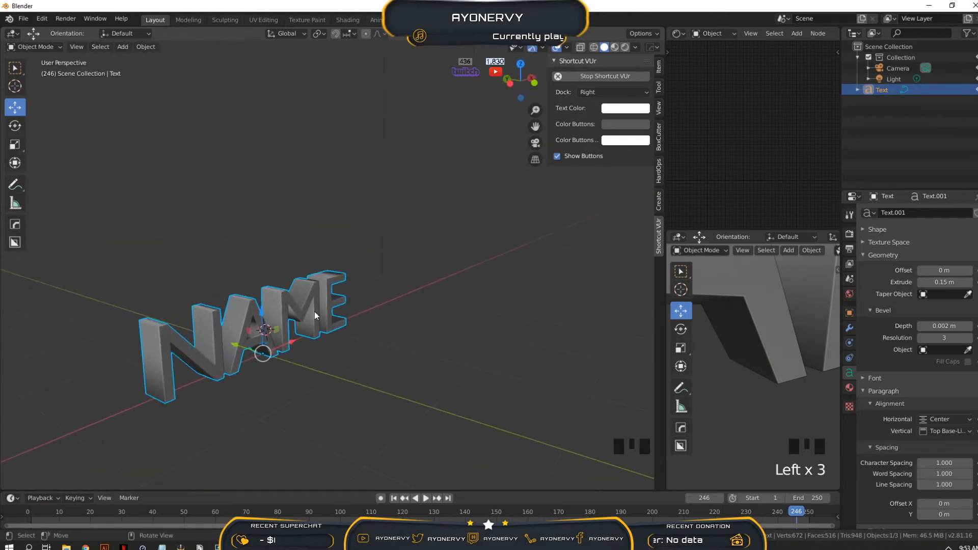
pyautogui.click(288, 302)
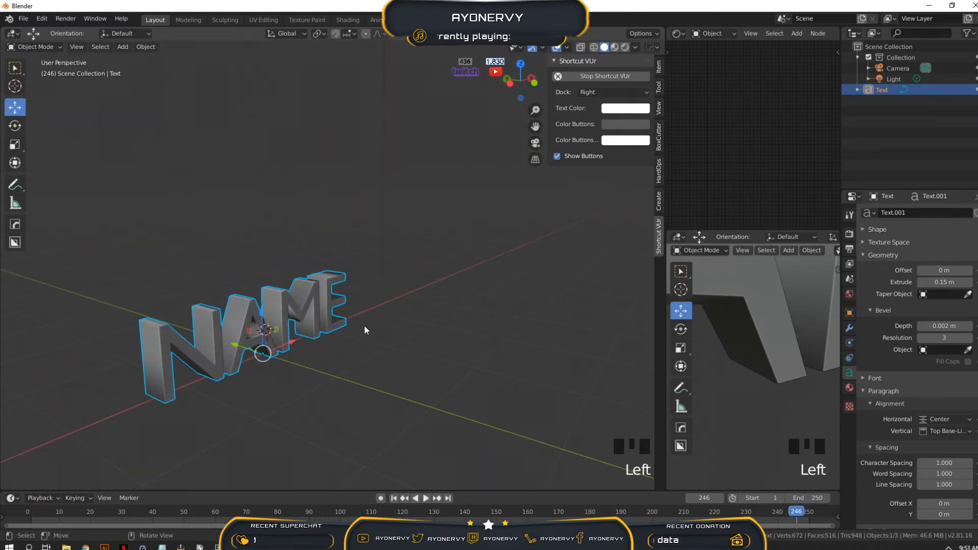
pyautogui.press('KP_Decimal')
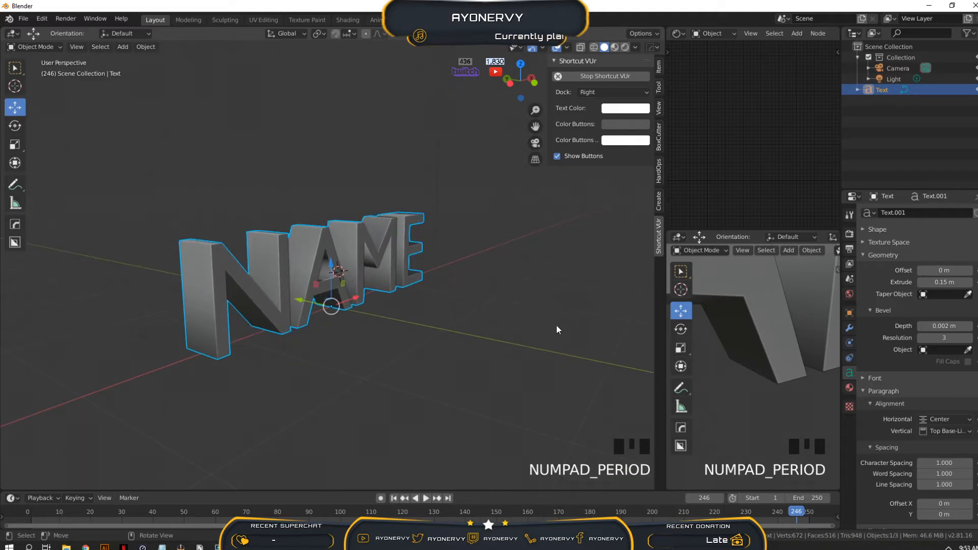
pyautogui.moveTo(556, 325); pyautogui.dragTo(486, 340, button='middle')
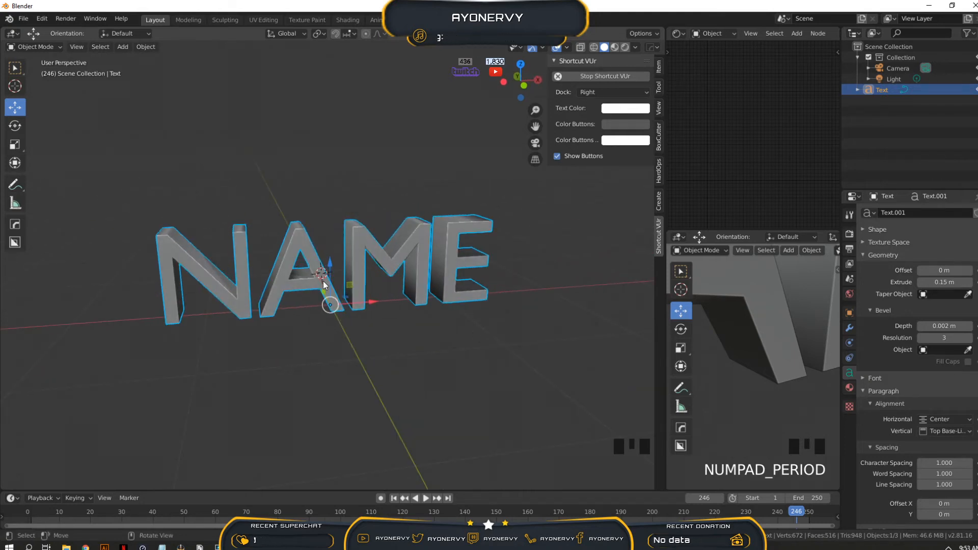
# Start loading a font for the text's Regular style and browse to the Fonts folder inside C:\Windows
pyautogui.click(297, 243)
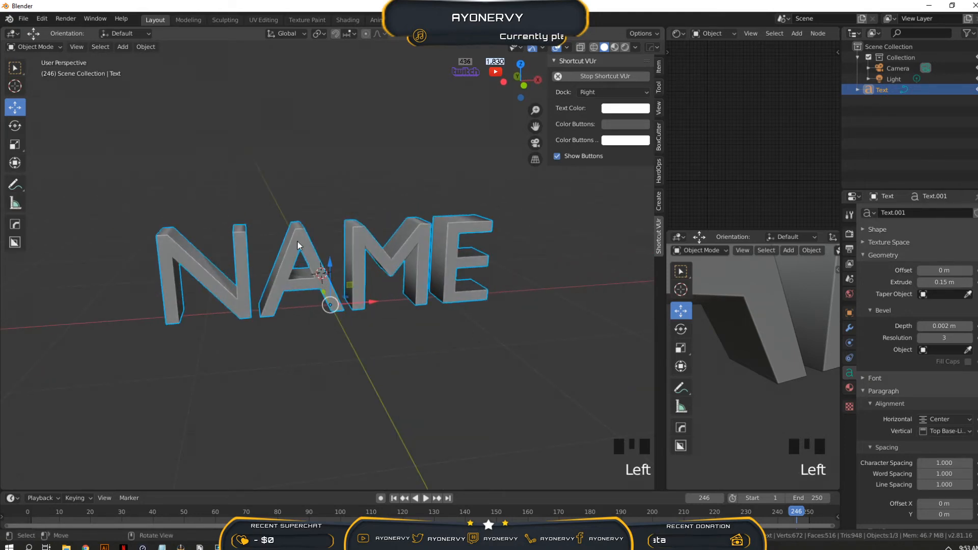
pyautogui.click(861, 377)
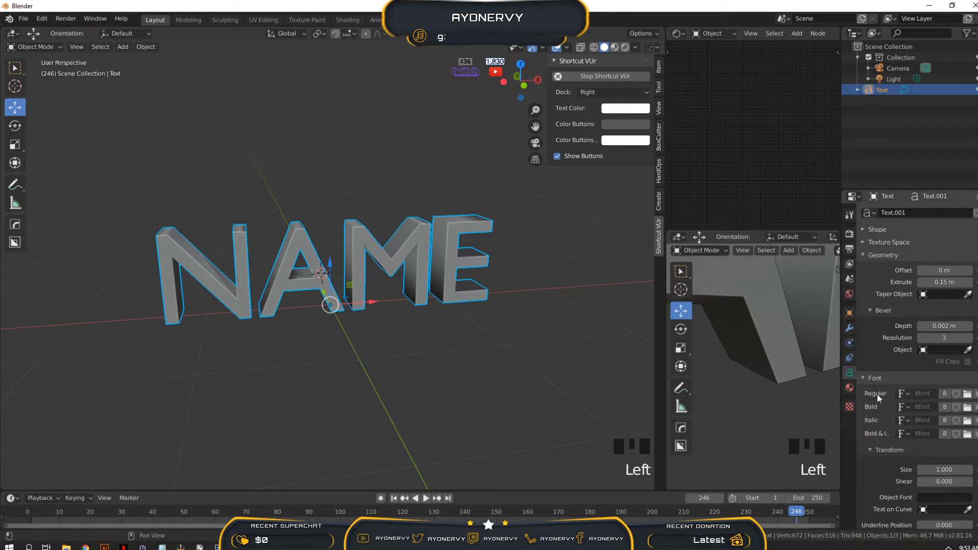
pyautogui.click(967, 394)
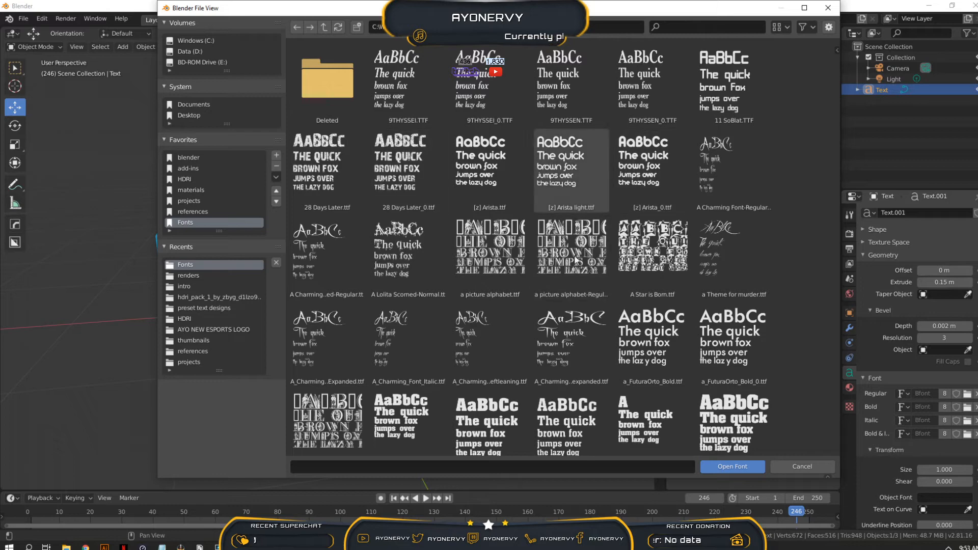
pyautogui.click(205, 39)
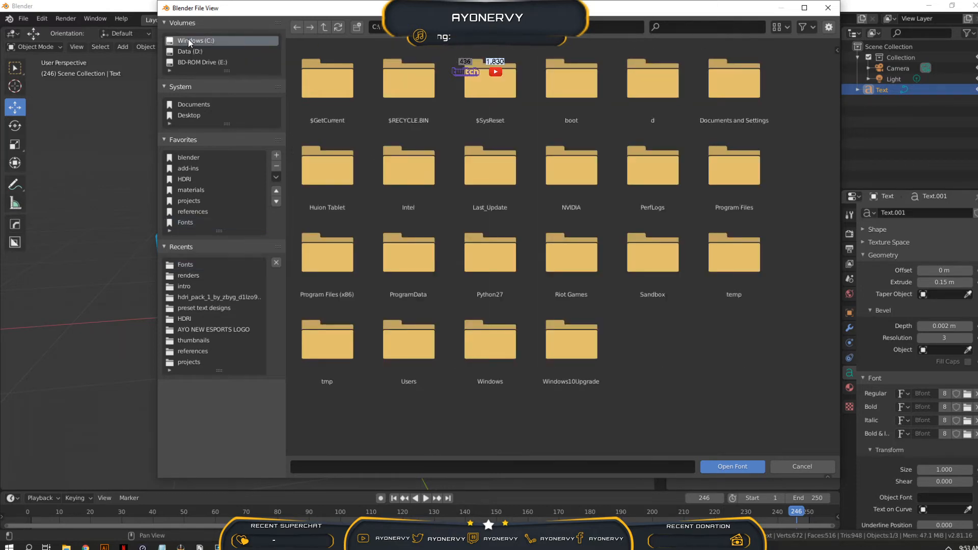
pyautogui.doubleClick(502, 347)
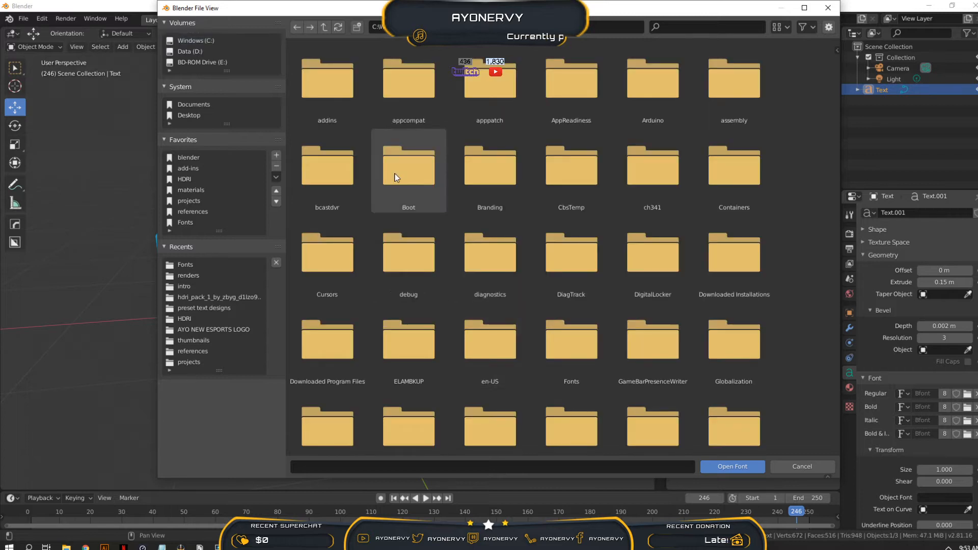
pyautogui.scroll(-2, 482, 291)
pyautogui.scroll(-1, 392, 331)
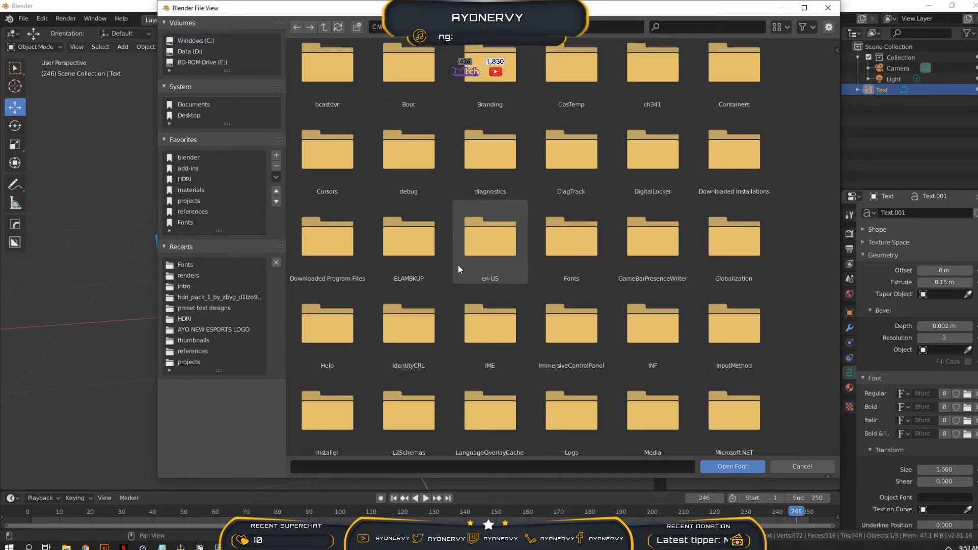
pyautogui.doubleClick(586, 246)
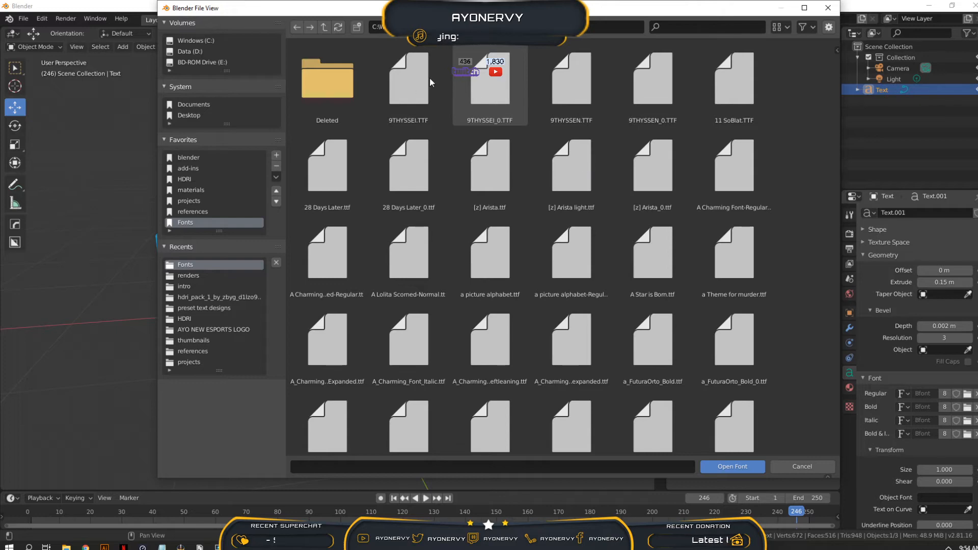
# Find AmazOOSTROVItalic.ttf in the Fonts folder and load it as the text's regular font
pyautogui.scroll(-2, 430, 78)
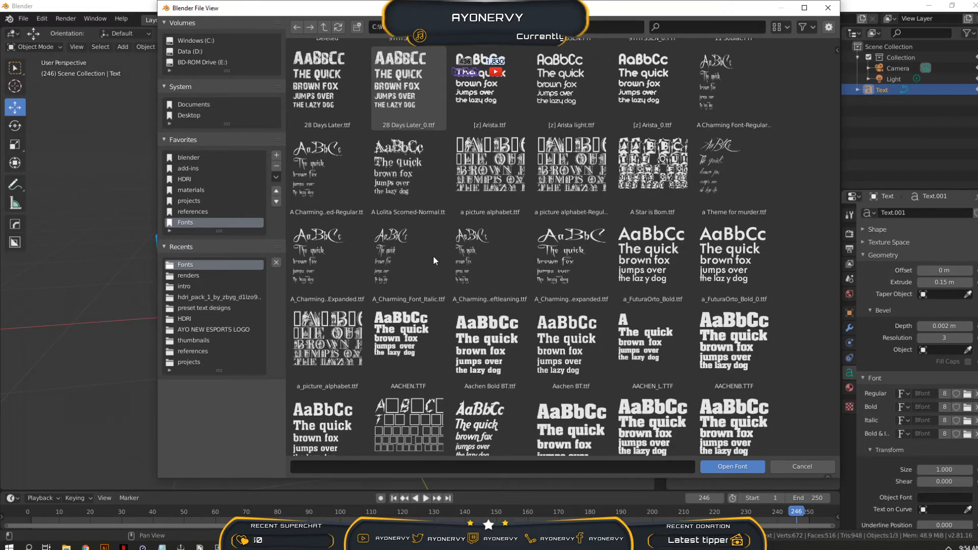
pyautogui.scroll(-15, 363, 298)
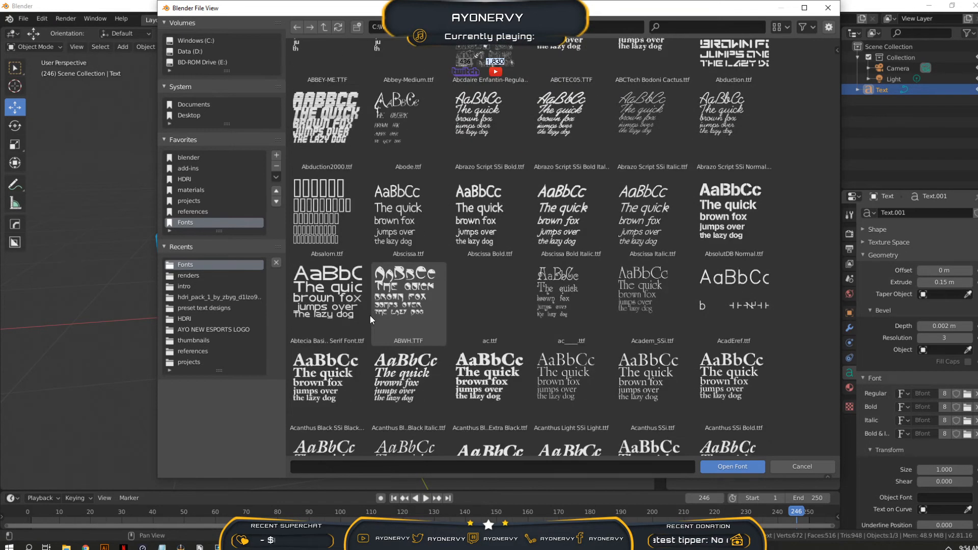
pyautogui.scroll(-8, 342, 338)
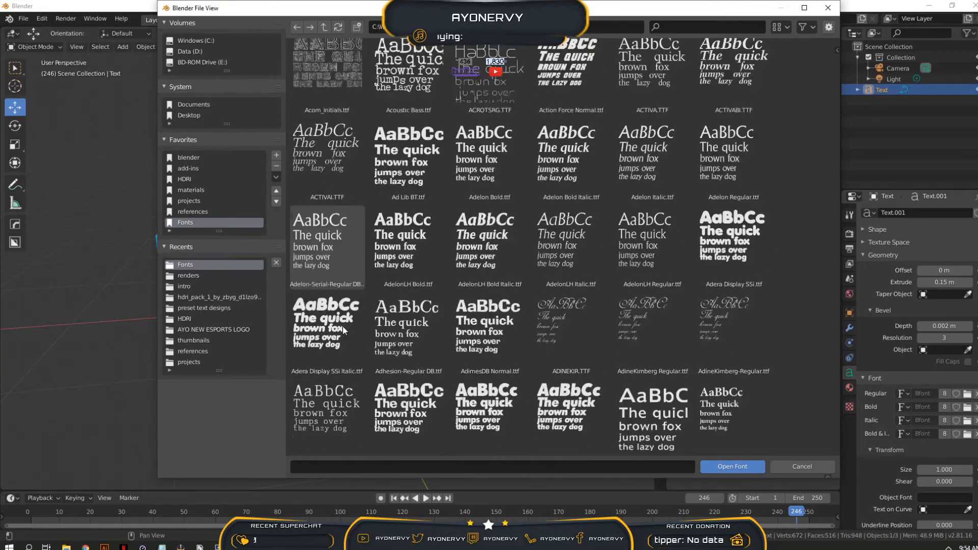
pyautogui.scroll(-6, 343, 330)
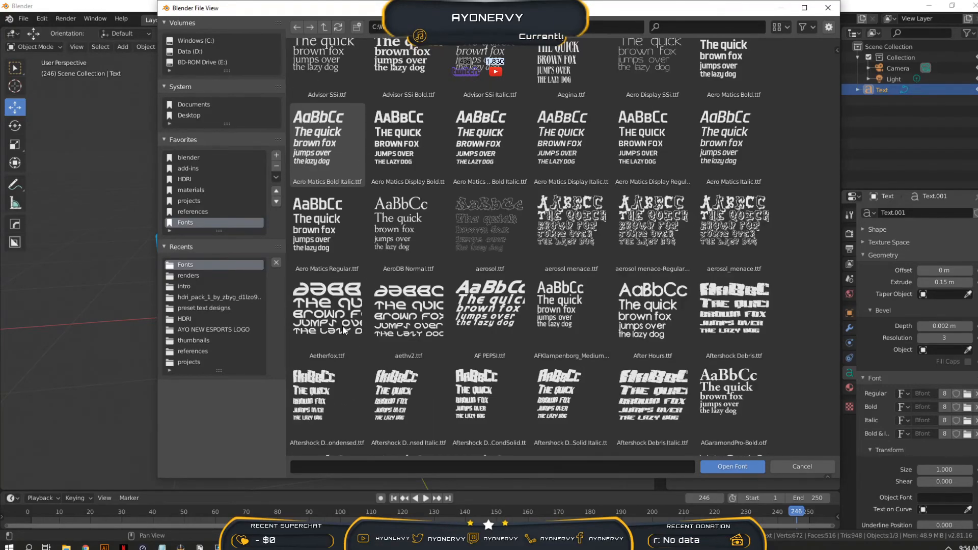
pyautogui.scroll(-6, 343, 329)
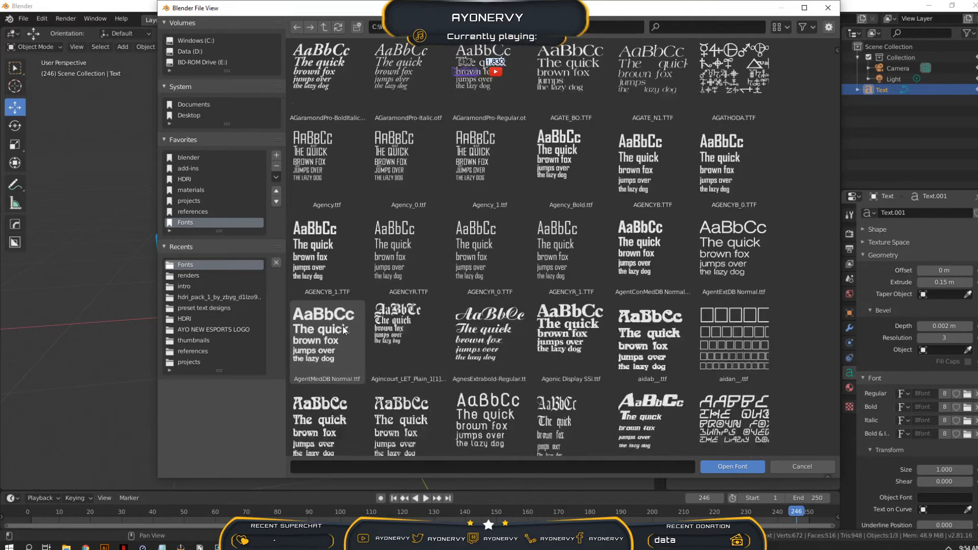
pyautogui.scroll(-5, 344, 330)
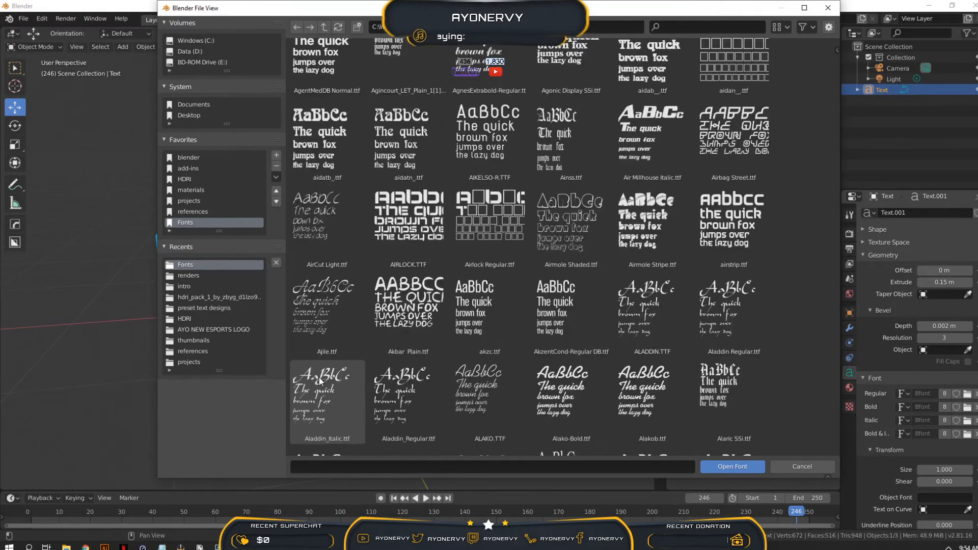
pyautogui.scroll(-6, 320, 381)
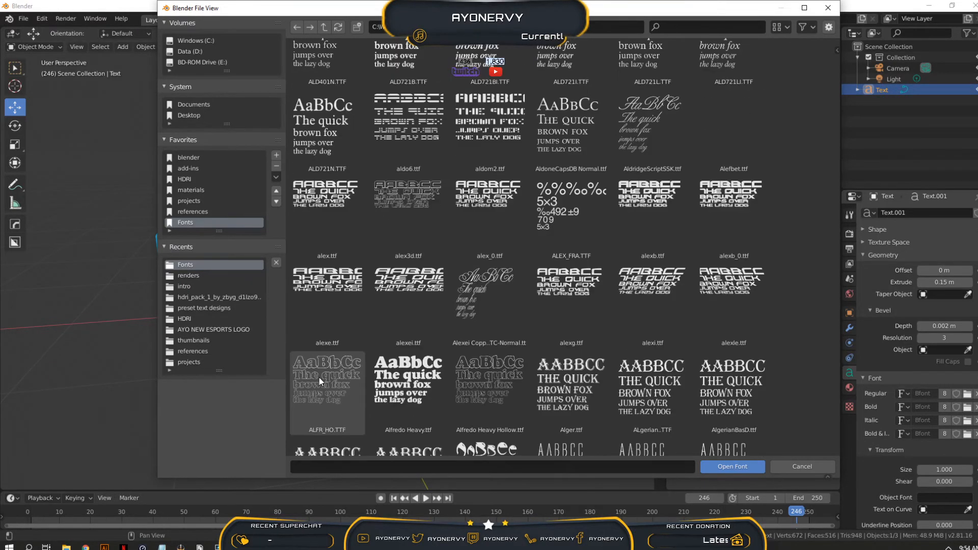
pyautogui.scroll(-5, 319, 377)
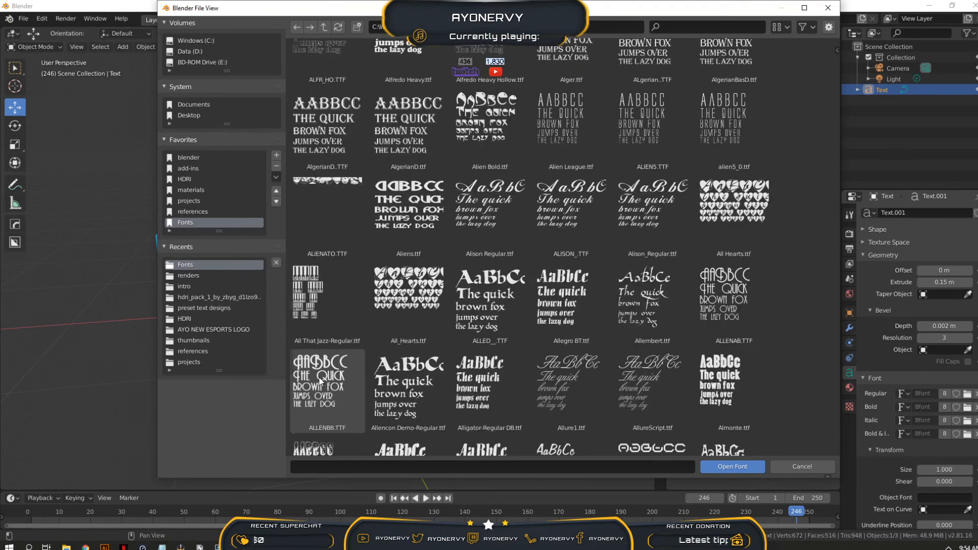
pyautogui.scroll(-5, 318, 377)
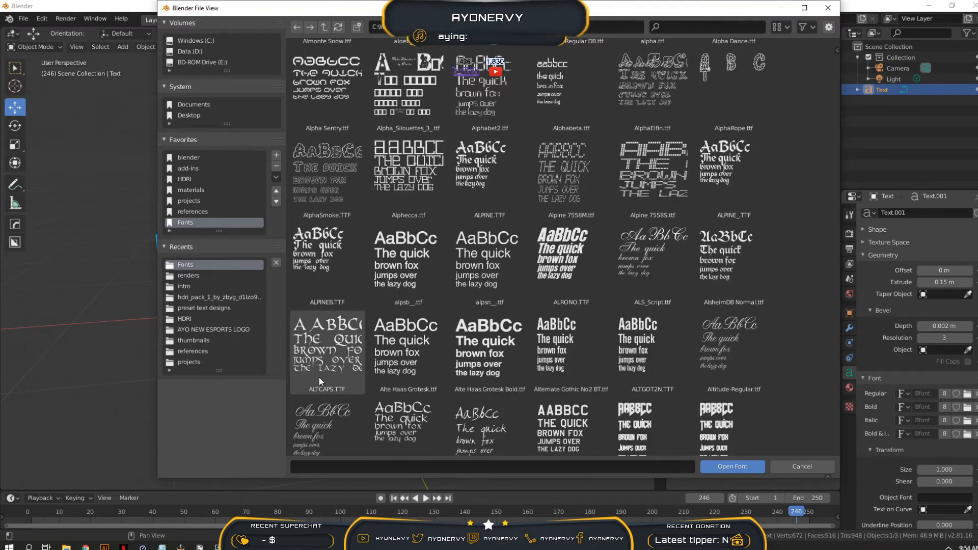
pyautogui.scroll(-1, 452, 364)
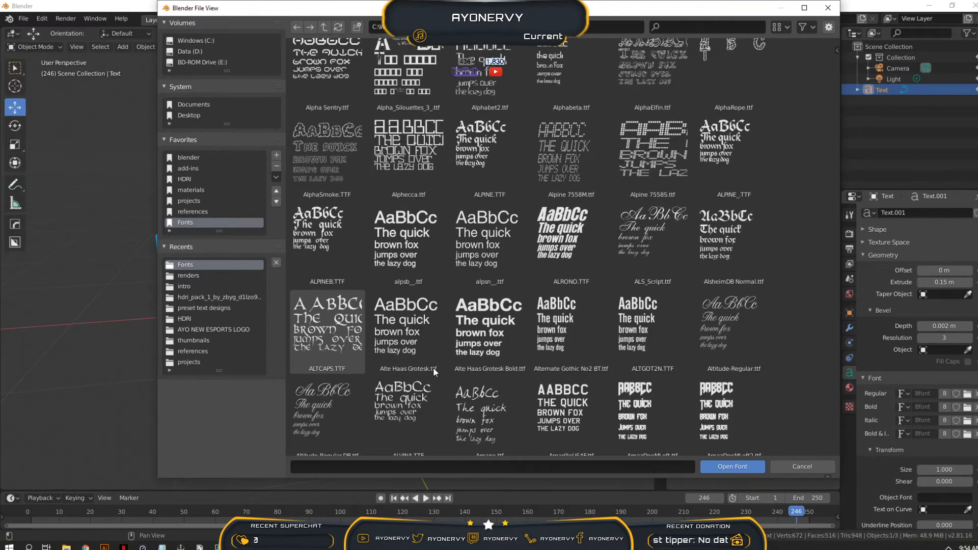
pyautogui.scroll(-15, 434, 371)
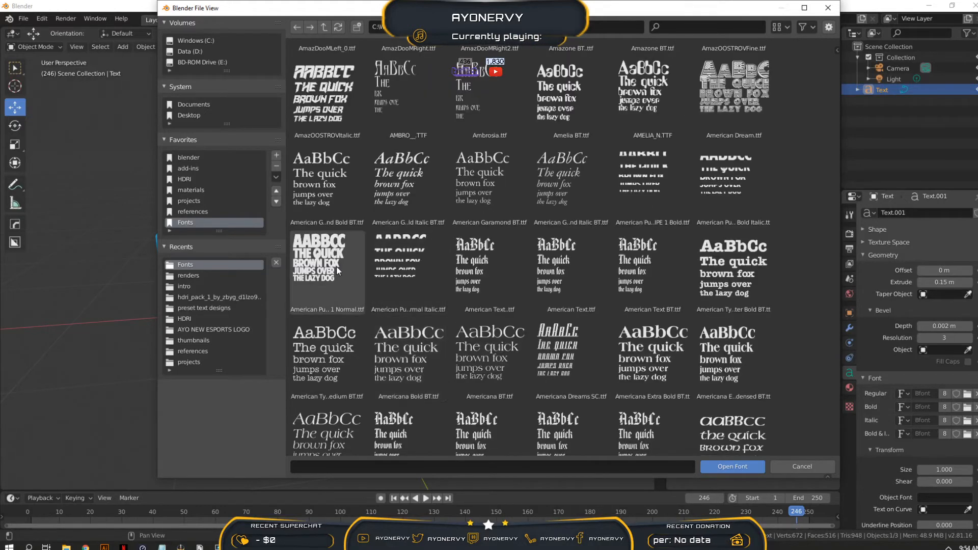
pyautogui.scroll(2, 327, 114)
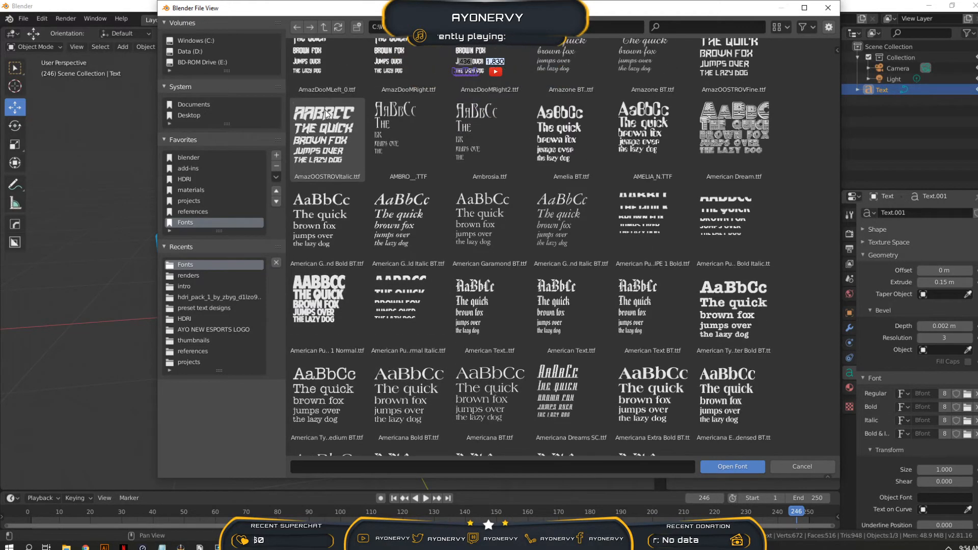
pyautogui.click(325, 164)
pyautogui.click(747, 463)
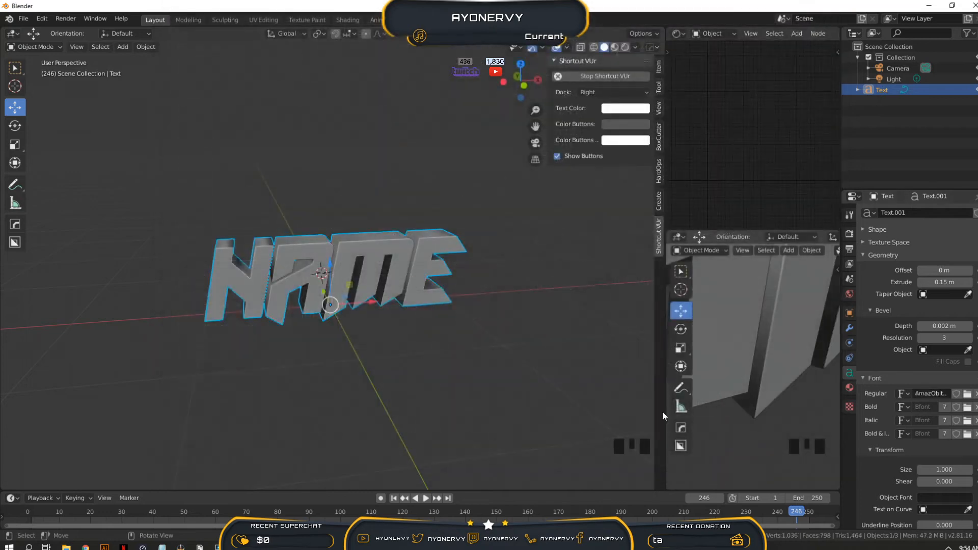
# Add a mesh plane at the 3D cursor in the middle of the NAME lettering
pyautogui.scroll(4, 278, 298)
pyautogui.scroll(-1, 297, 298)
pyautogui.moveTo(309, 298); pyautogui.dragTo(374, 278, button='middle')
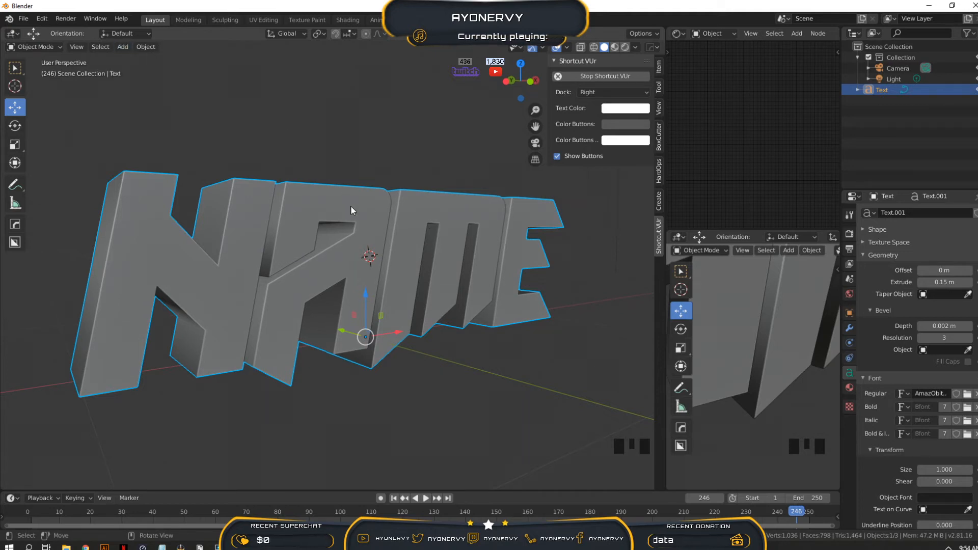
pyautogui.hotkey('shift', 'a')
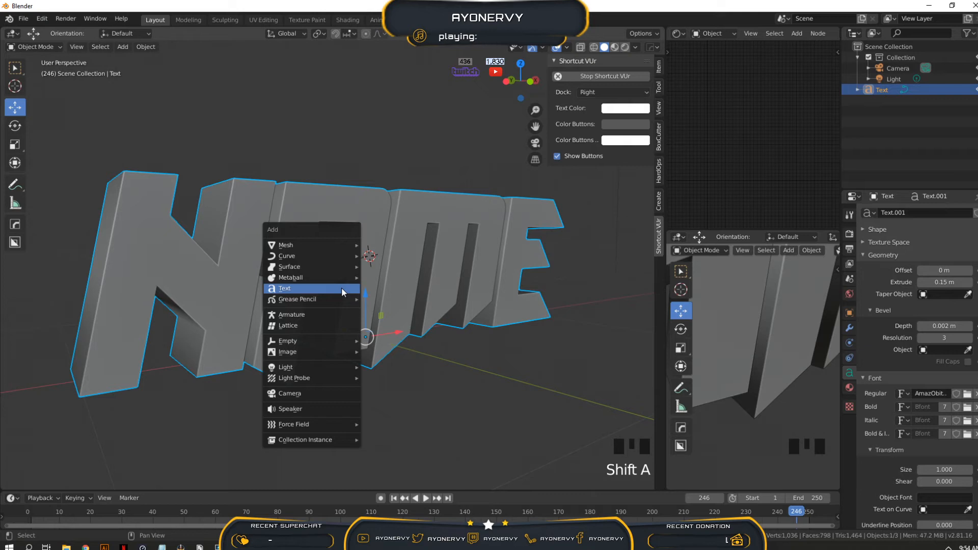
pyautogui.moveTo(344, 247)
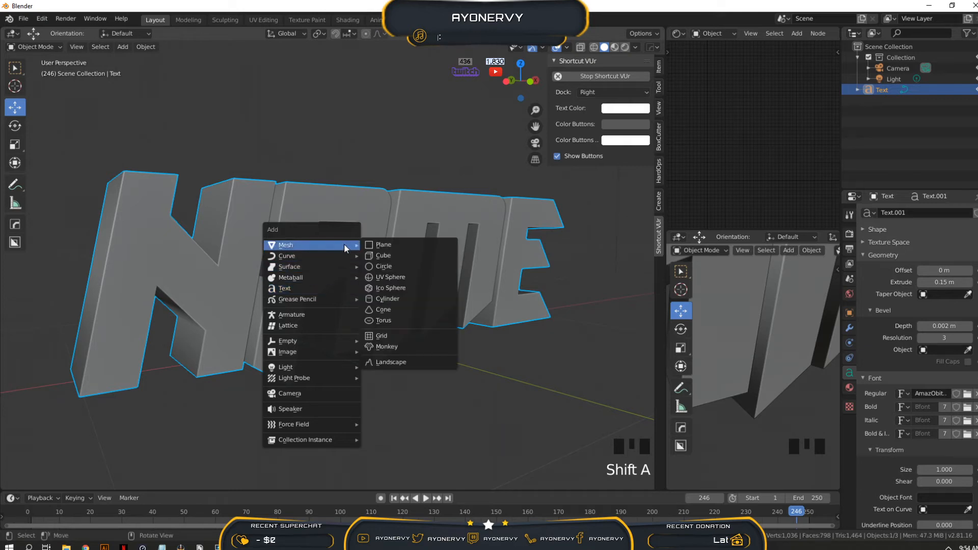
pyautogui.click(379, 244)
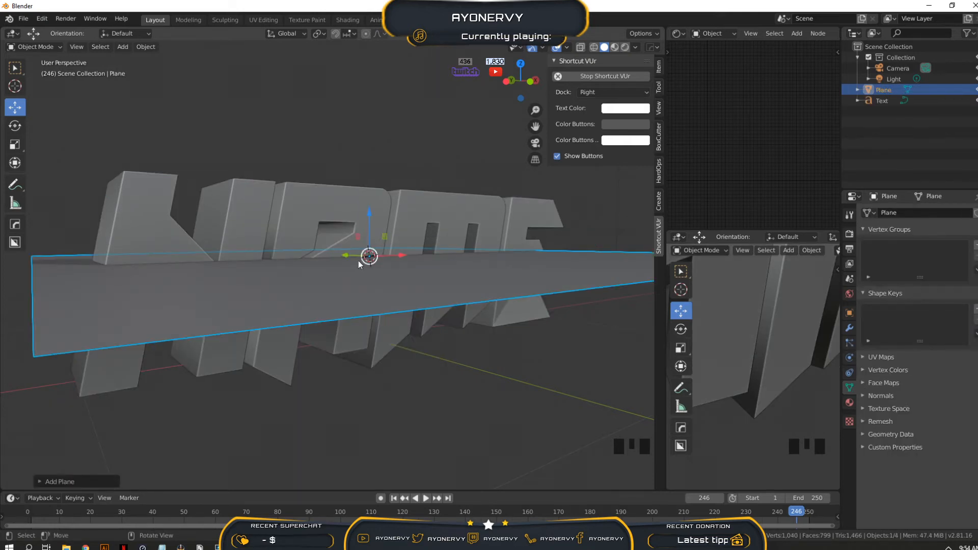
# Lower the plane along the Z axis to the base of the letters as a floor
pyautogui.moveTo(390, 288); pyautogui.dragTo(460, 318, button='middle')
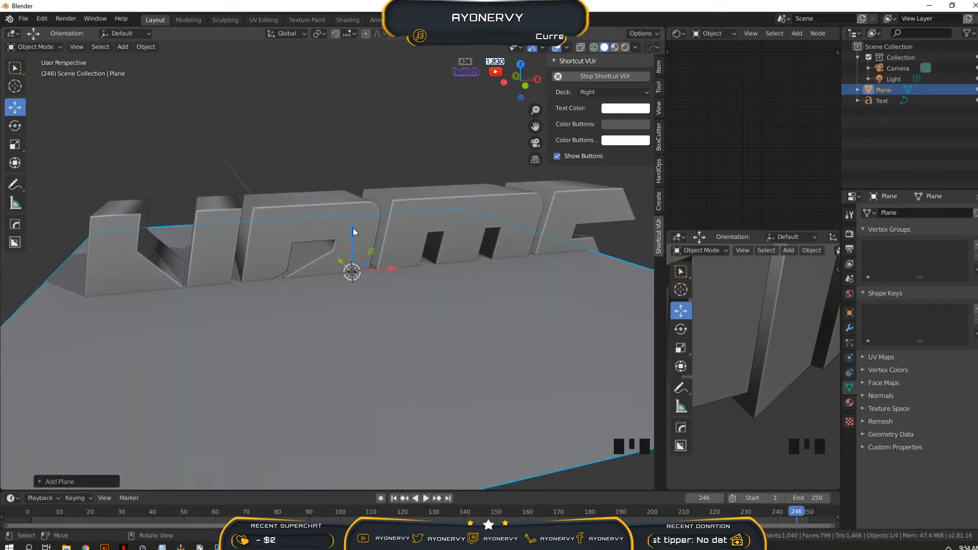
pyautogui.moveTo(353, 227); pyautogui.dragTo(377, 340)
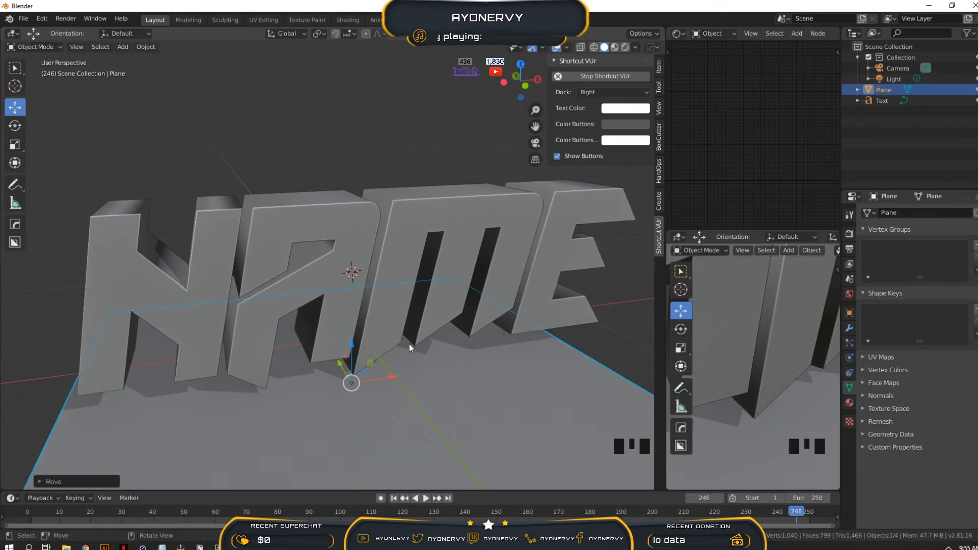
pyautogui.moveTo(409, 344)
pyautogui.mouseDown(button='middle')
pyautogui.moveTo(478, 346)
pyautogui.moveTo(425, 344)
pyautogui.mouseUp(button='middle')
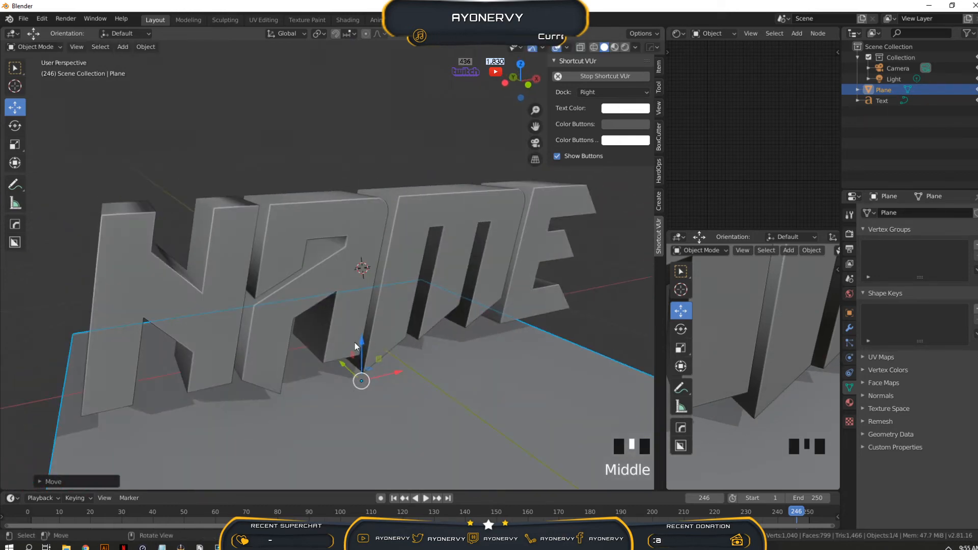
# Scale the floor plane by 50 so that it extends far beyond the lettering
pyautogui.scroll(-3, 303, 435)
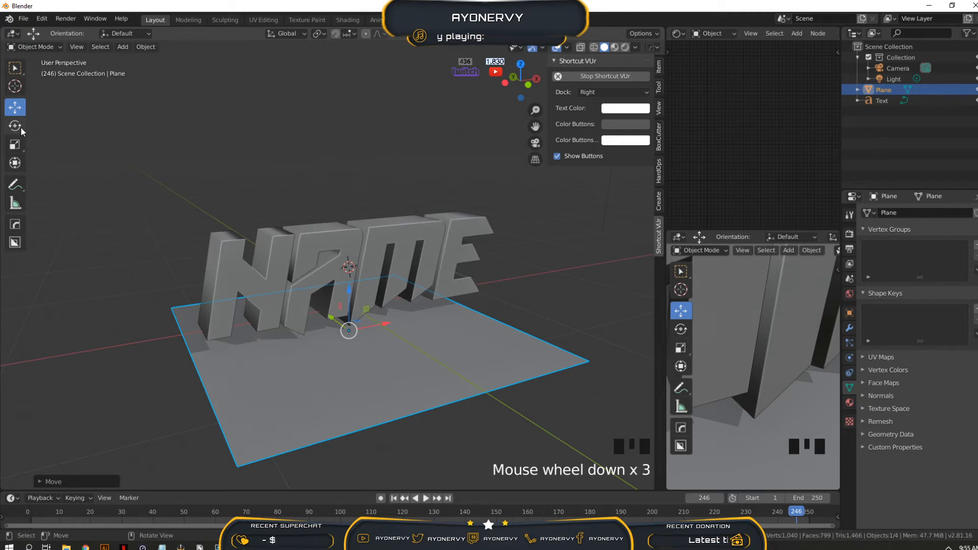
pyautogui.press('s')
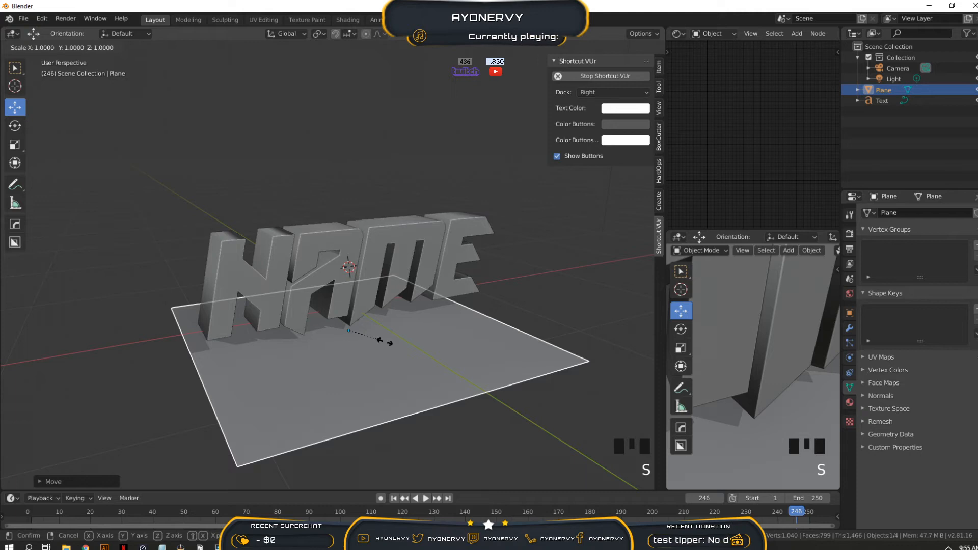
pyautogui.write('50')
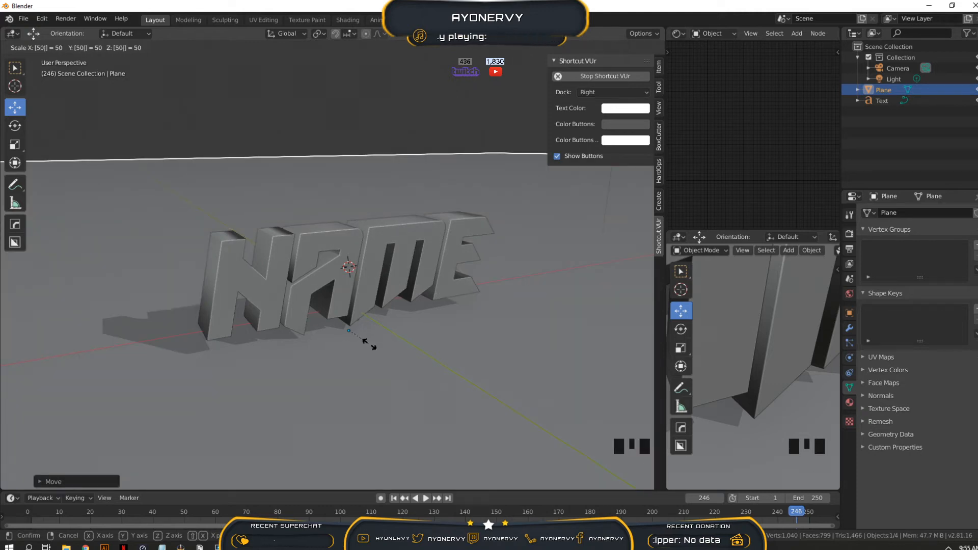
pyautogui.press('Return')
pyautogui.moveTo(368, 345); pyautogui.dragTo(426, 335, button='middle')
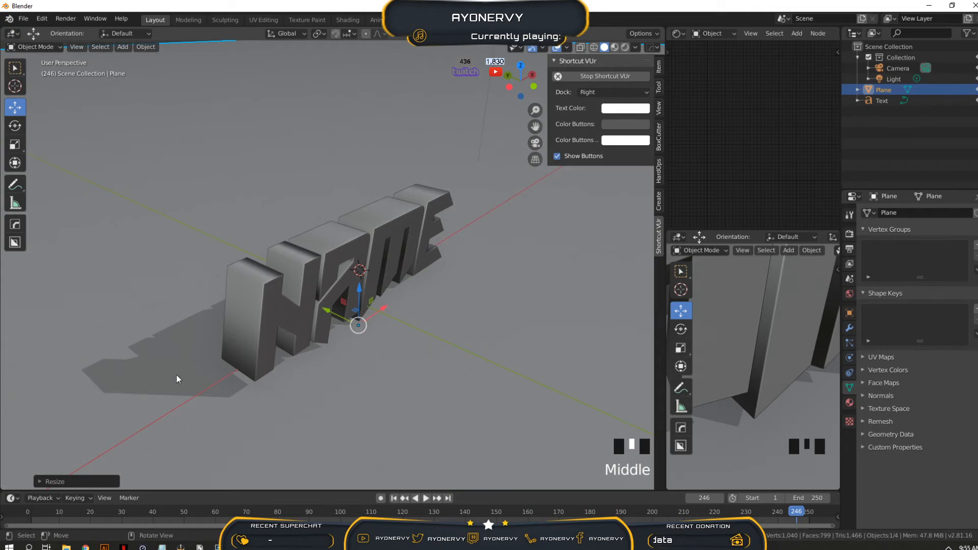
pyautogui.moveTo(418, 319); pyautogui.dragTo(368, 348, button='middle')
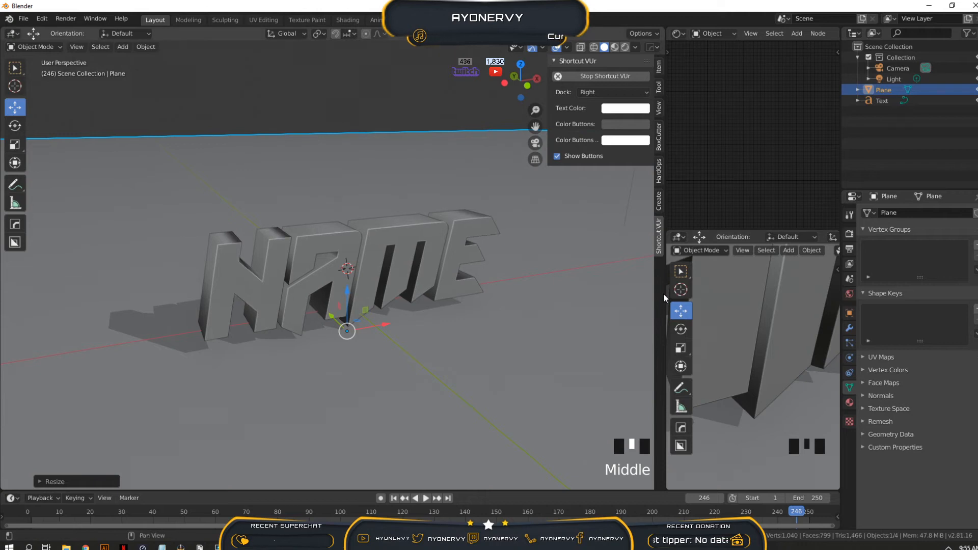
# Widen the secondary 3D viewport, frame the whole lettering in it and switch it to Rendered shading
pyautogui.moveTo(665, 290); pyautogui.dragTo(502, 281)
pyautogui.scroll(-8, 661, 305)
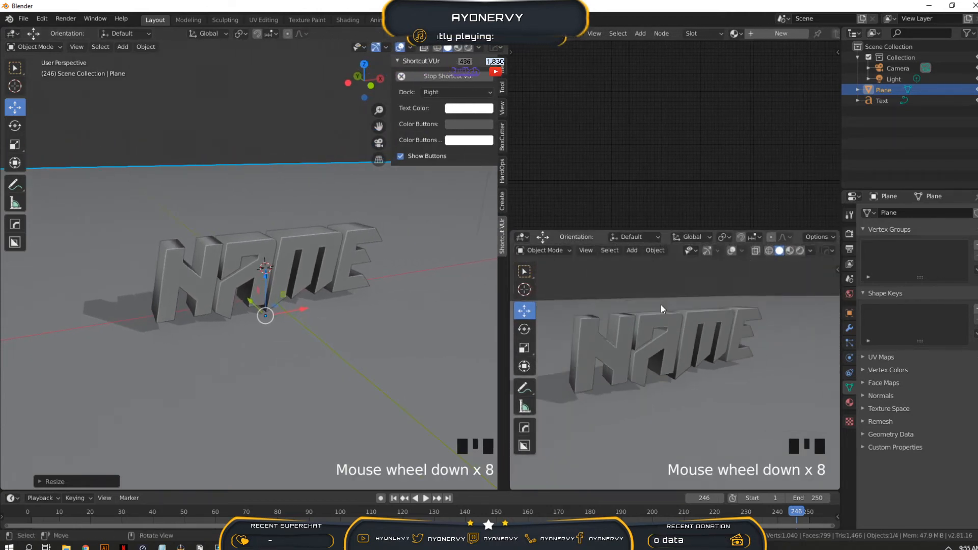
pyautogui.moveTo(726, 339)
pyautogui.mouseDown(button='middle')
pyautogui.moveTo(744, 341)
pyautogui.moveTo(714, 343)
pyautogui.moveTo(729, 344)
pyautogui.mouseUp(button='middle')
pyautogui.click(801, 251)
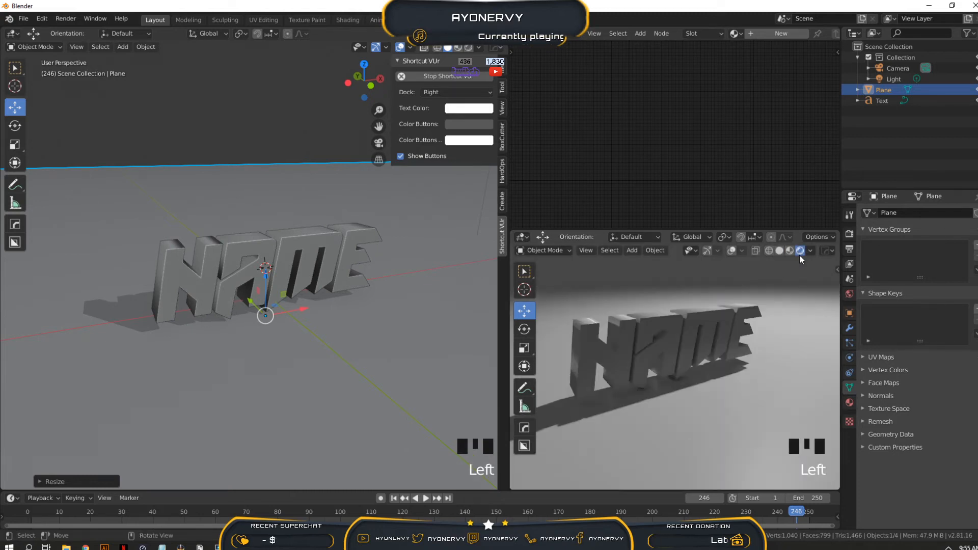
pyautogui.moveTo(654, 336); pyautogui.dragTo(689, 345, button='middle')
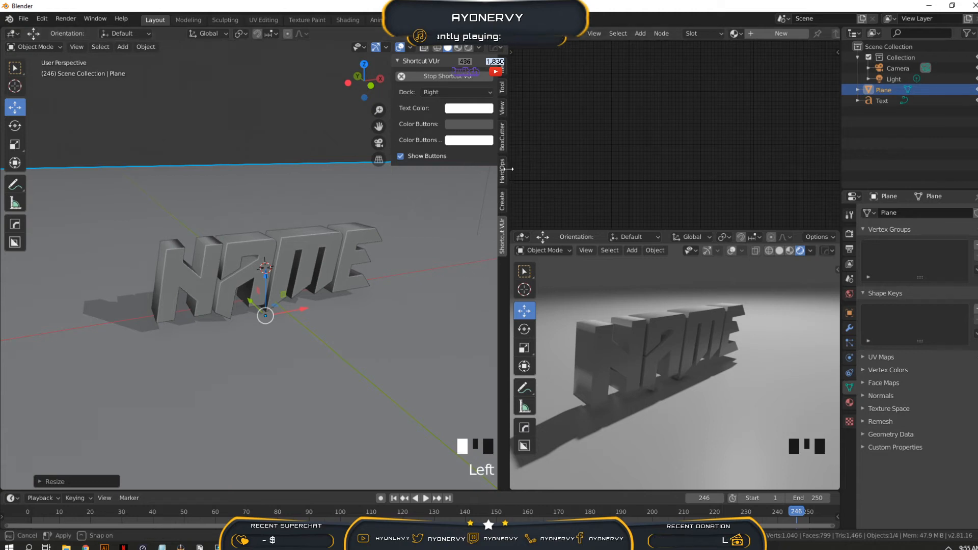
# Look through the scene camera in an enlarged main viewport and adjust its location and rotation to X 1.8989, Y -5.1658, Z 2.2383 m and 67.8°, 1.2°, 20.3°
pyautogui.moveTo(509, 175); pyautogui.dragTo(753, 201)
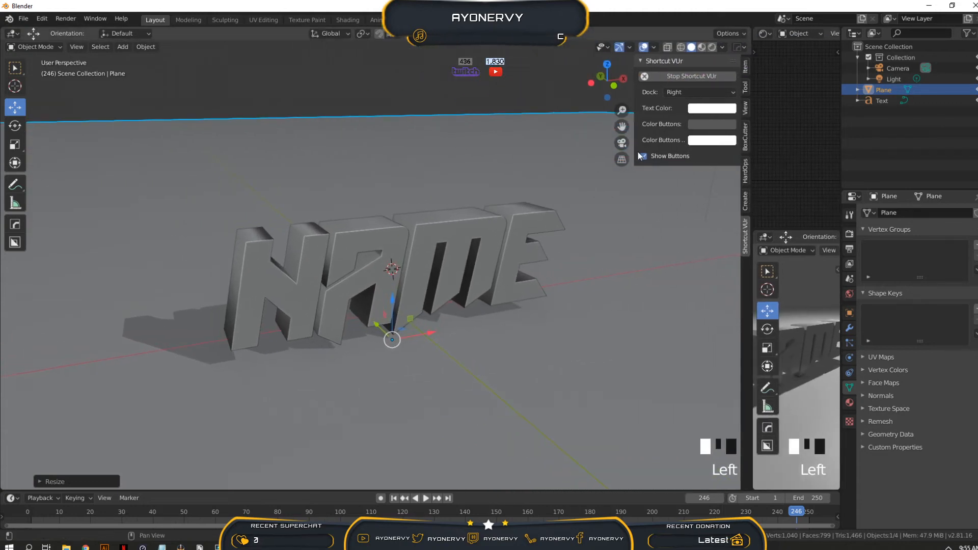
pyautogui.click(622, 143)
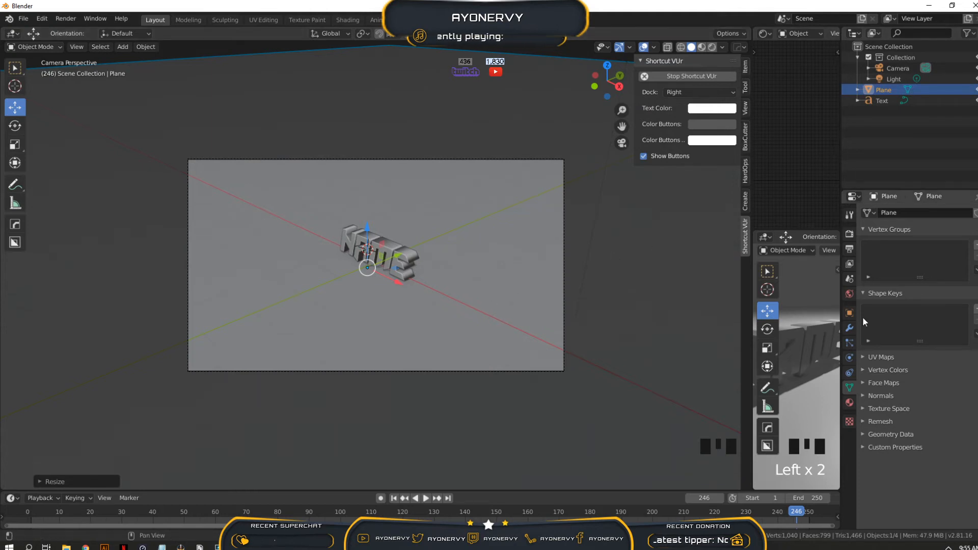
pyautogui.click(893, 68)
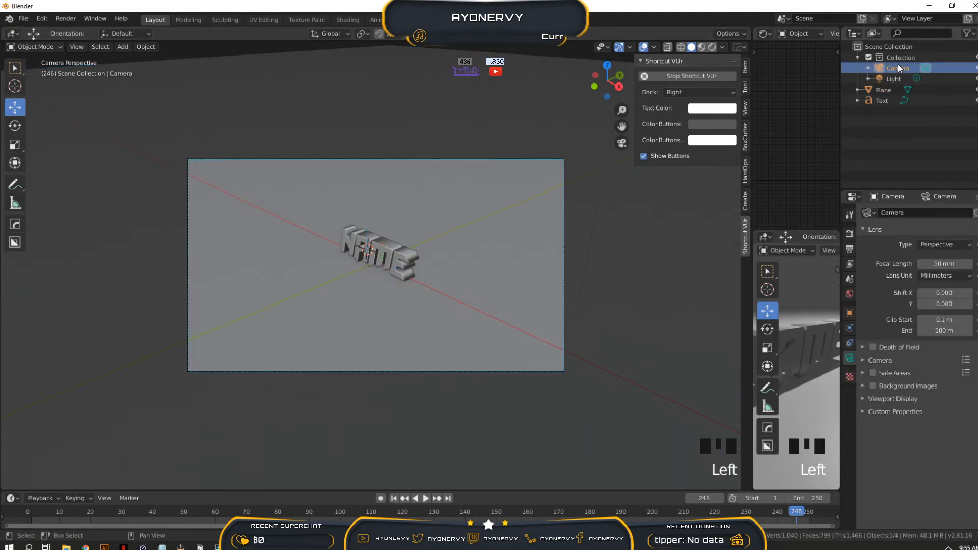
pyautogui.click(849, 313)
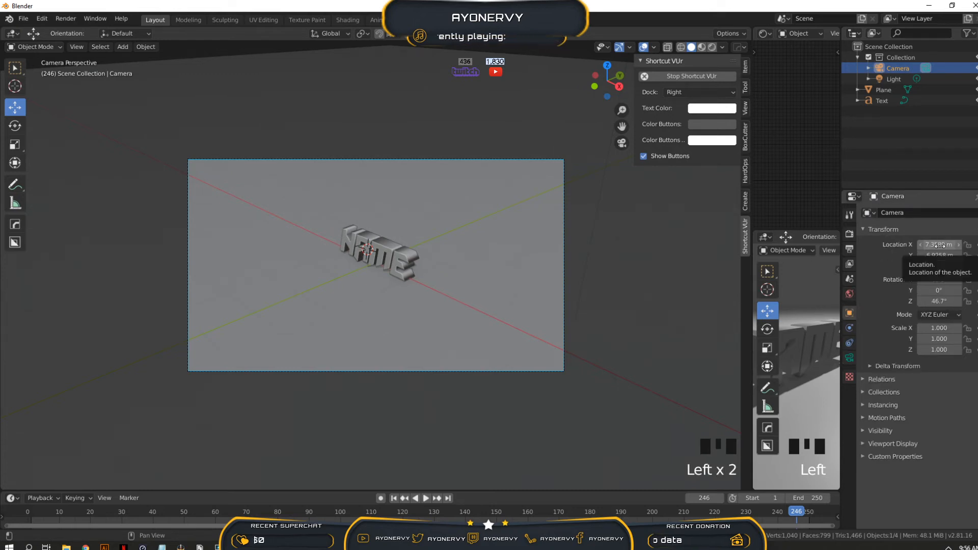
pyautogui.moveTo(940, 245); pyautogui.dragTo(917, 301)
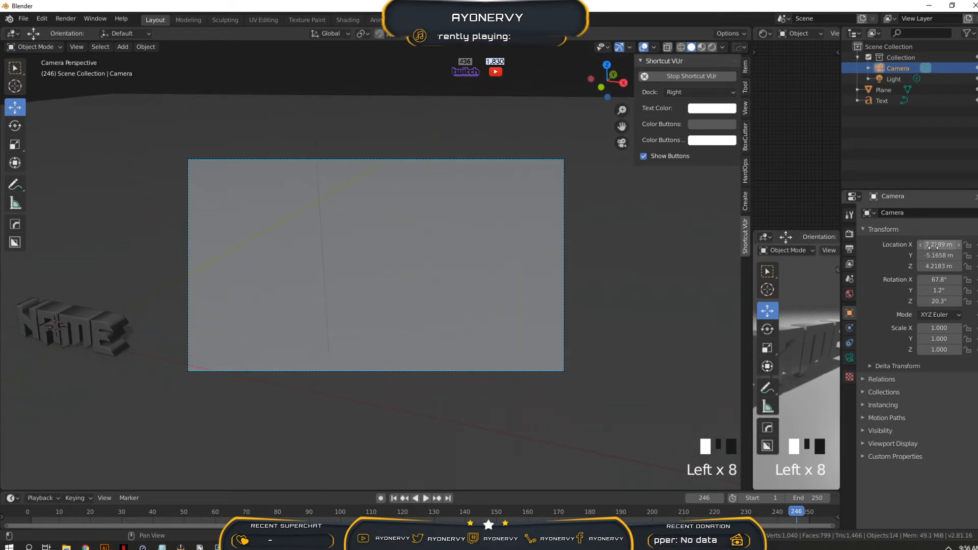
pyautogui.moveTo(933, 245)
pyautogui.mouseDown()
pyautogui.moveTo(912, 245)
pyautogui.moveTo(935, 265)
pyautogui.moveTo(925, 266)
pyautogui.moveTo(939, 266)
pyautogui.moveTo(932, 245)
pyautogui.moveTo(920, 245)
pyautogui.mouseUp()
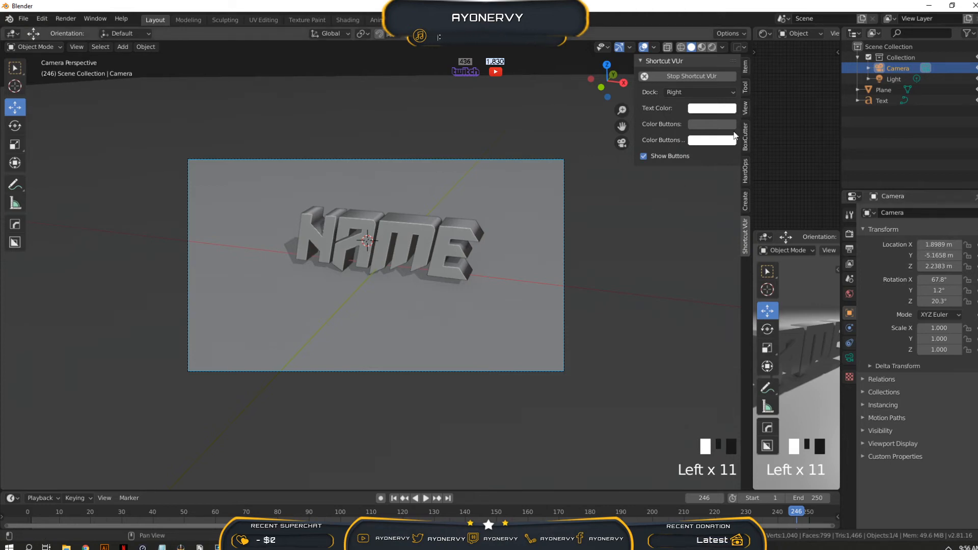
pyautogui.press('n')
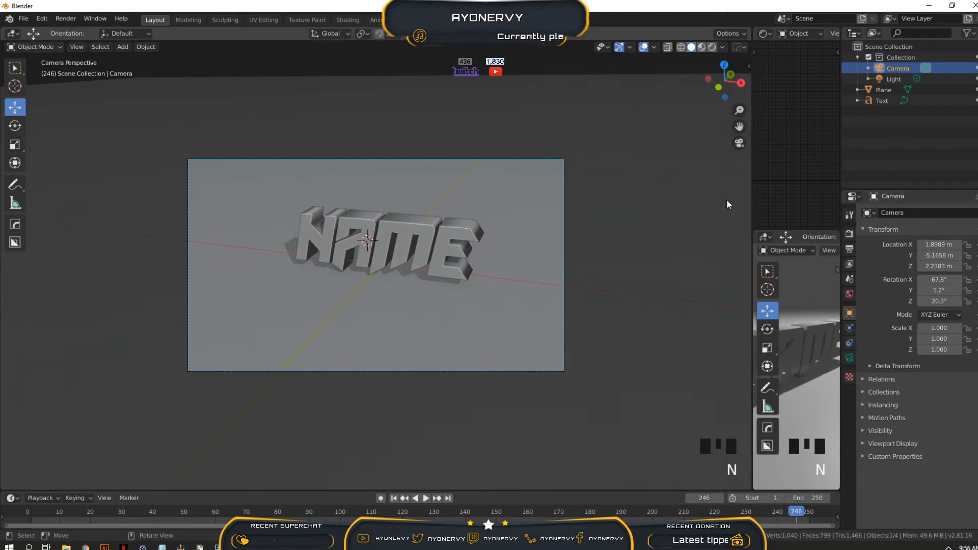
pyautogui.press('n')
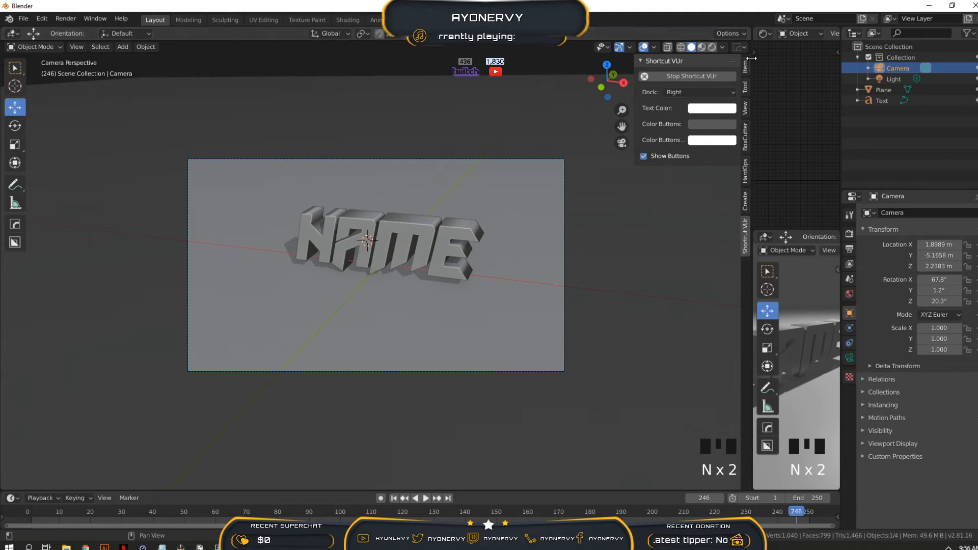
pyautogui.press('n')
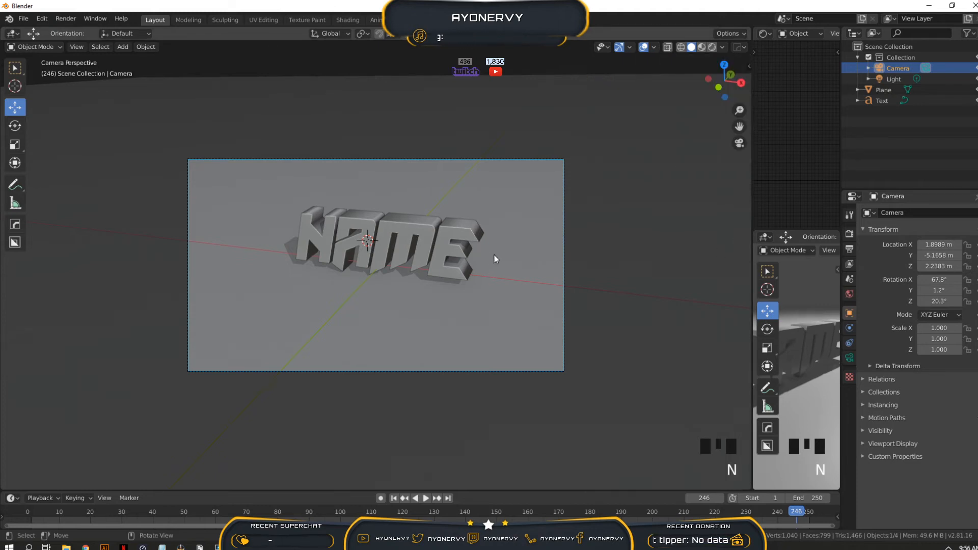
pyautogui.press('n')
pyautogui.press('n')
pyautogui.press('n')
pyautogui.press('n')
pyautogui.press('n')
pyautogui.press('n')
pyautogui.press('n')
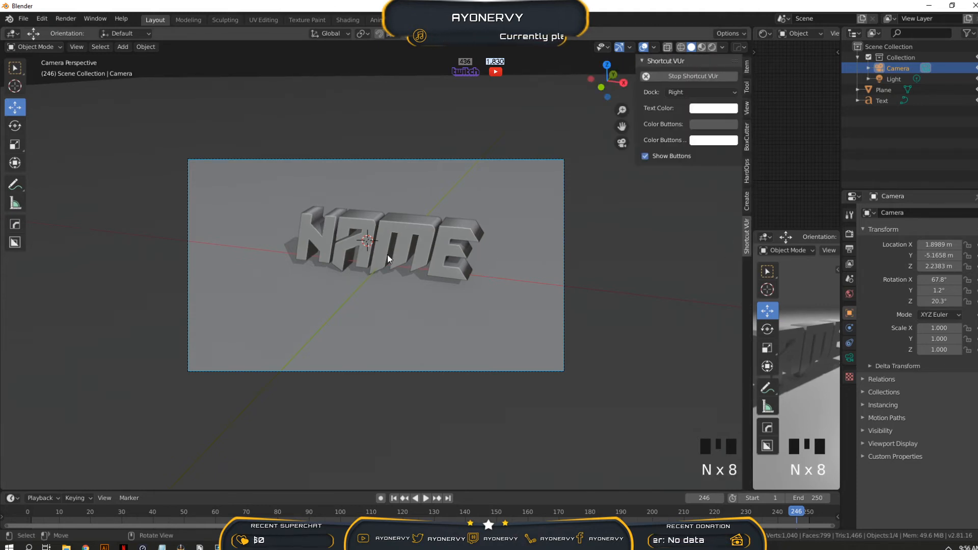
pyautogui.press('n')
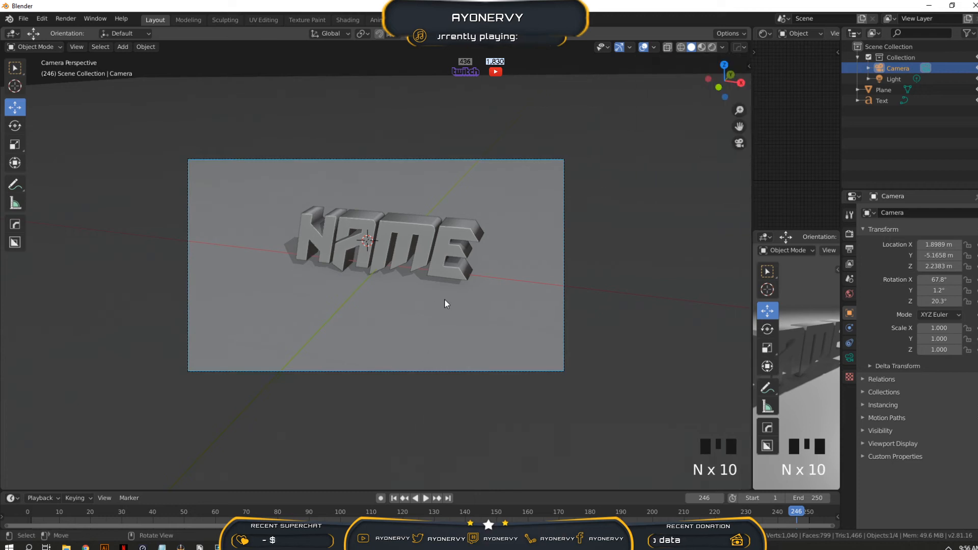
pyautogui.press('n')
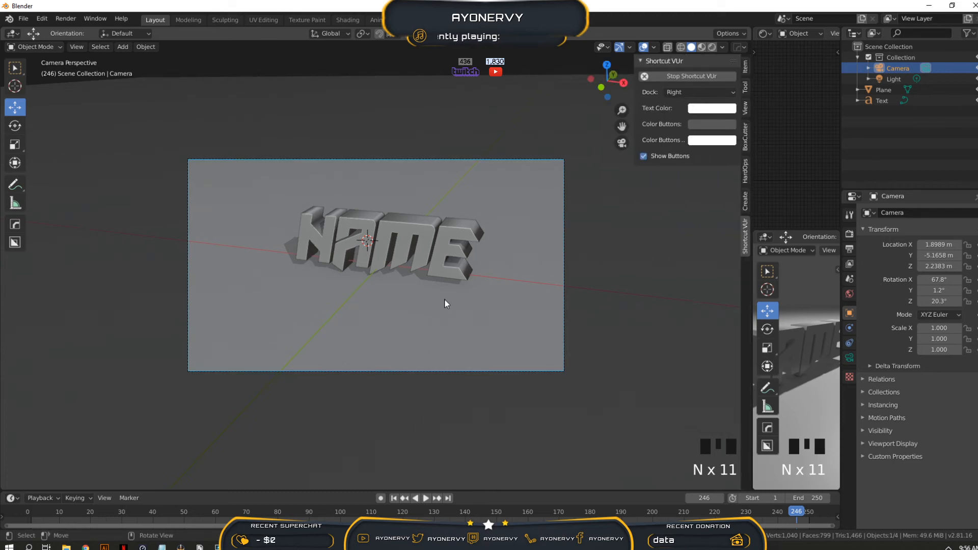
# Enable Lock Camera to View and orbit the camera around the NAME lettering to about -1.78, -4.60, 3.06 m
pyautogui.click(747, 109)
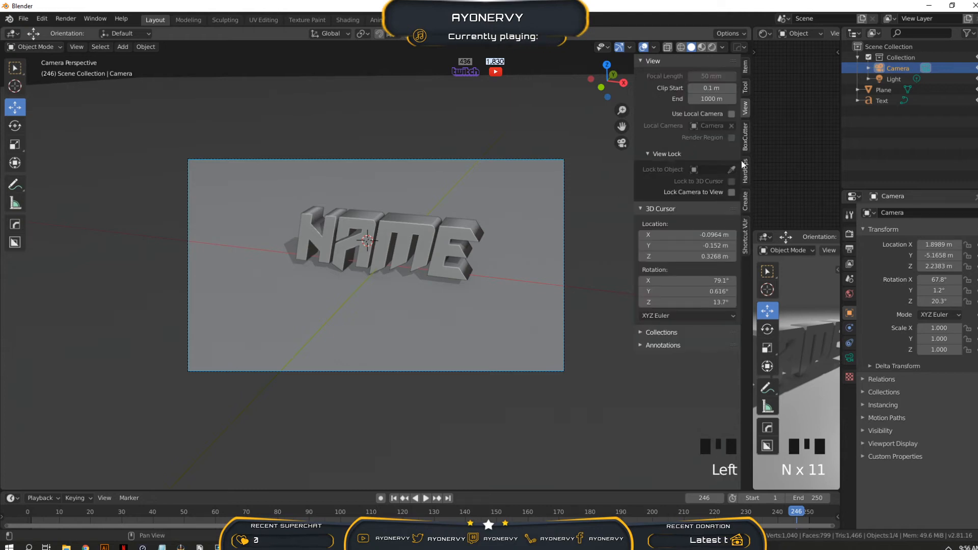
pyautogui.click(731, 192)
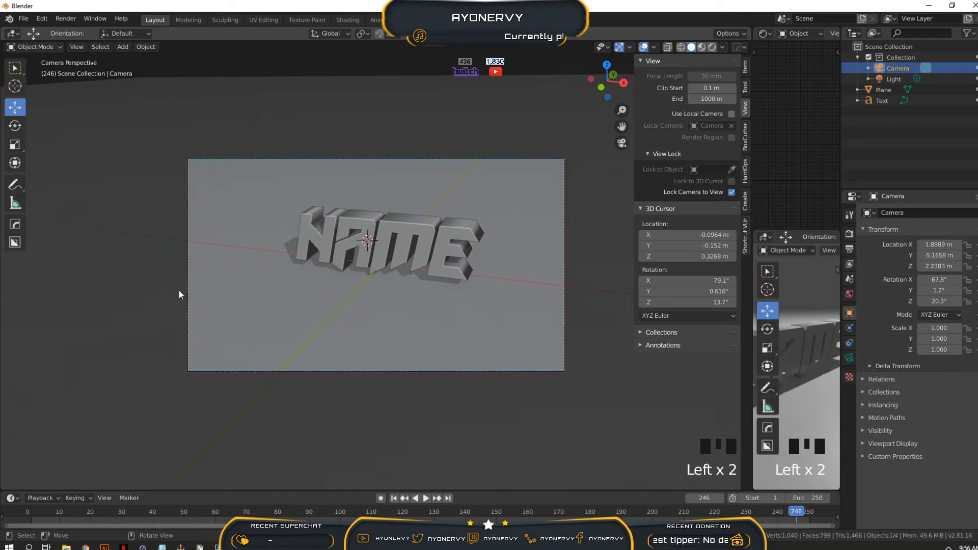
pyautogui.moveTo(386, 297); pyautogui.dragTo(459, 308, button='middle')
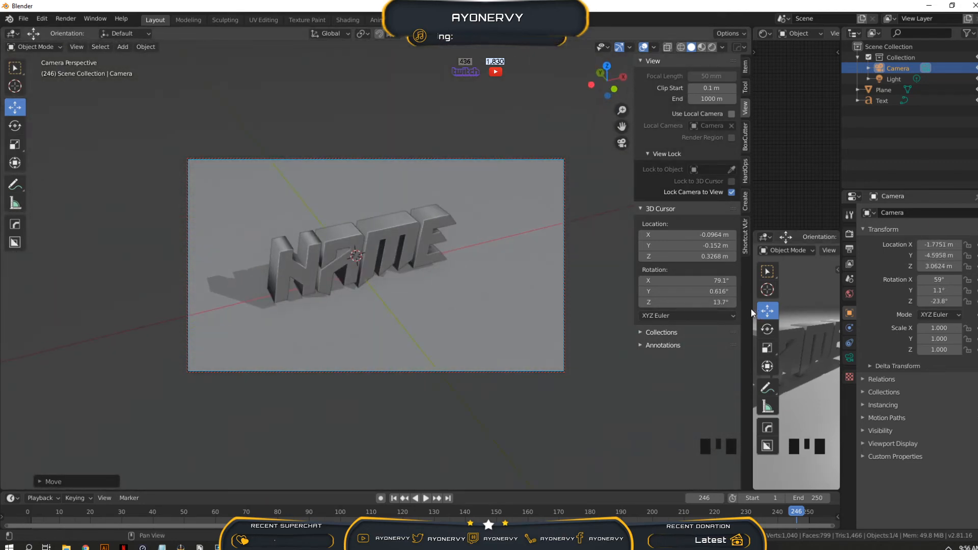
# Widen the secondary viewport, set it to Solid shading with gizmos shown, and view the camera and lettering from the side
pyautogui.moveTo(752, 311); pyautogui.dragTo(489, 311)
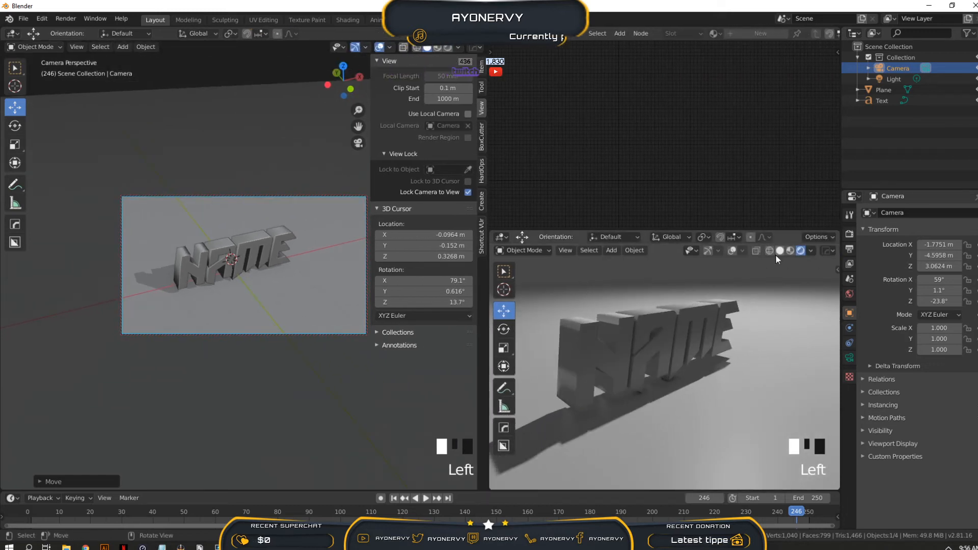
pyautogui.click(779, 251)
pyautogui.scroll(-10, 645, 356)
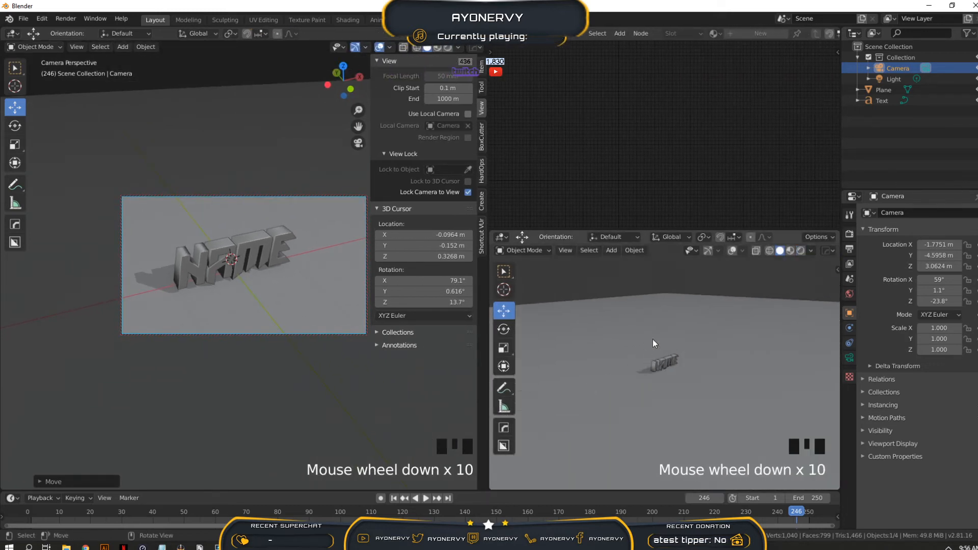
pyautogui.click(708, 250)
pyautogui.moveTo(668, 363); pyautogui.dragTo(740, 368, button='middle')
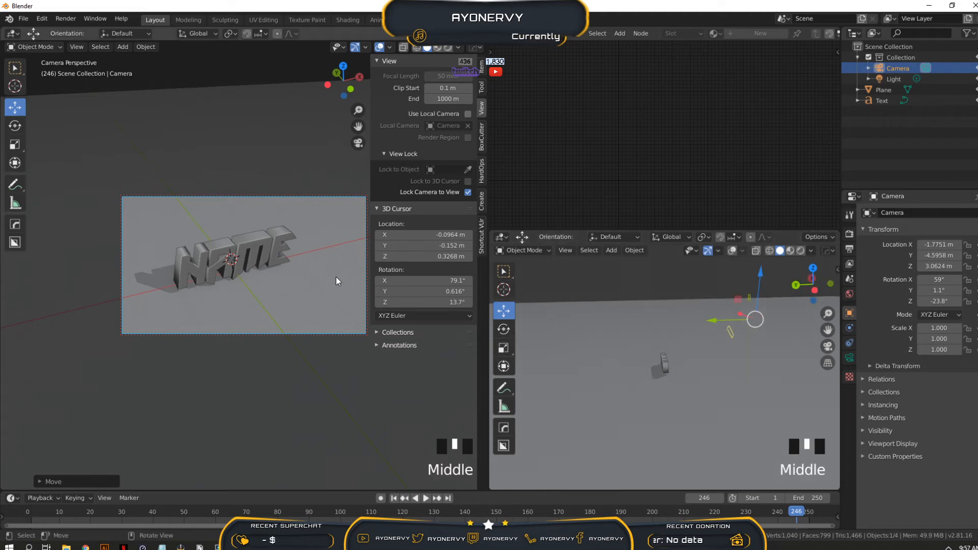
# Reframe the locked camera as a low, close, angled shot of the lettering, at about -2.24, -2.19, 0.75 m
pyautogui.moveTo(335, 277); pyautogui.dragTo(304, 265, button='middle')
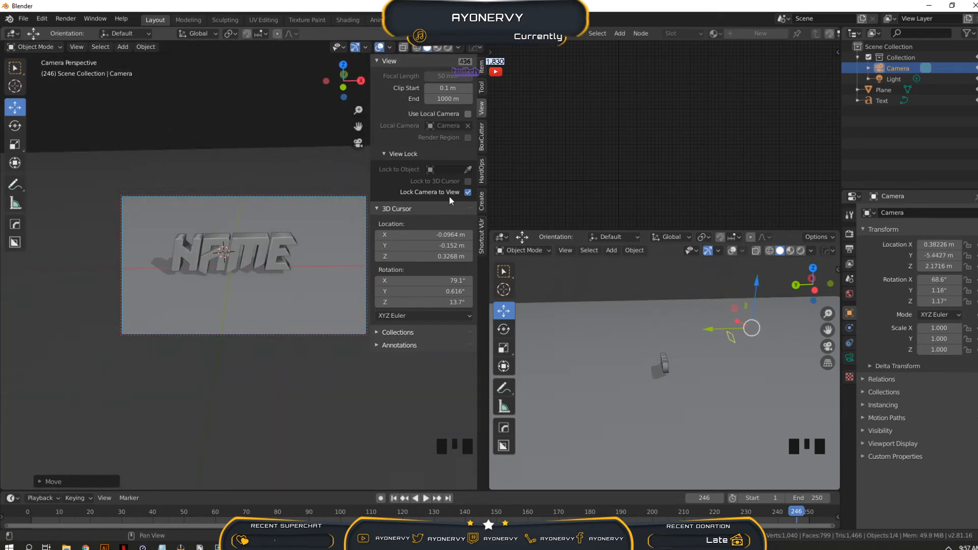
pyautogui.moveTo(363, 240); pyautogui.dragTo(284, 258, button='middle')
pyautogui.scroll(3, 267, 251)
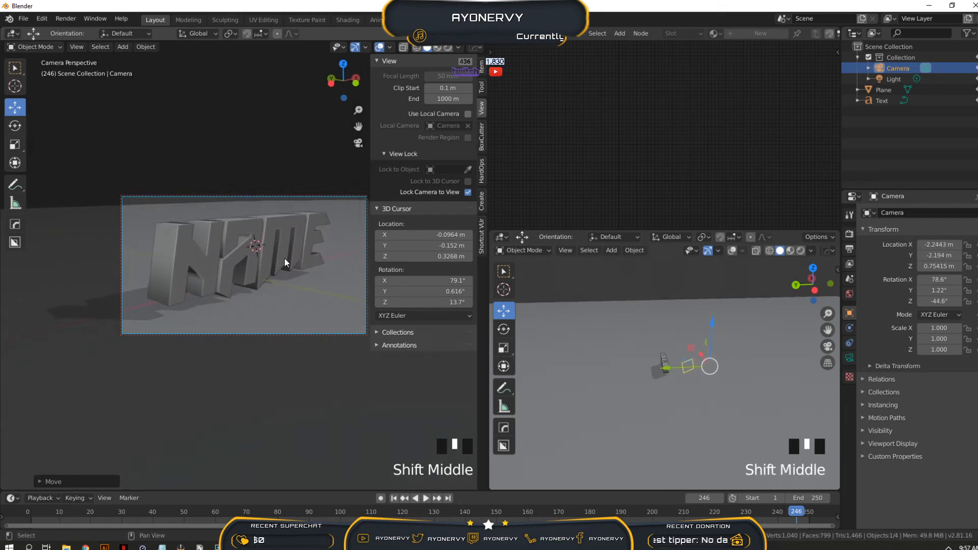
# Turn off Lock Camera to View and orbit freely around the lettering in the main viewport
pyautogui.click(466, 195)
pyautogui.moveTo(356, 235); pyautogui.dragTo(234, 270, button='middle')
pyautogui.scroll(-4, 219, 242)
pyautogui.scroll(5, 219, 243)
pyautogui.scroll(-5, 183, 234)
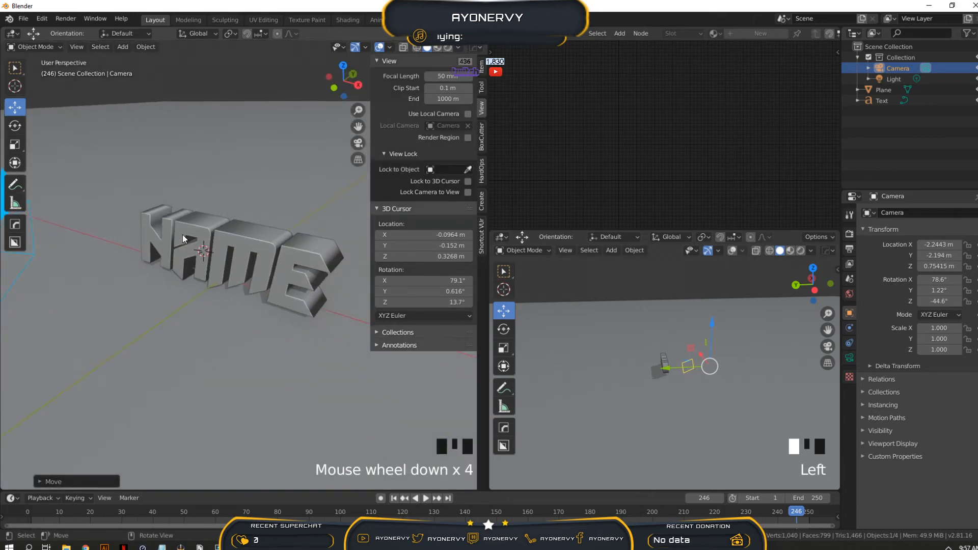
pyautogui.moveTo(195, 236); pyautogui.dragTo(358, 191, button='middle')
pyautogui.scroll(4, 366, 225)
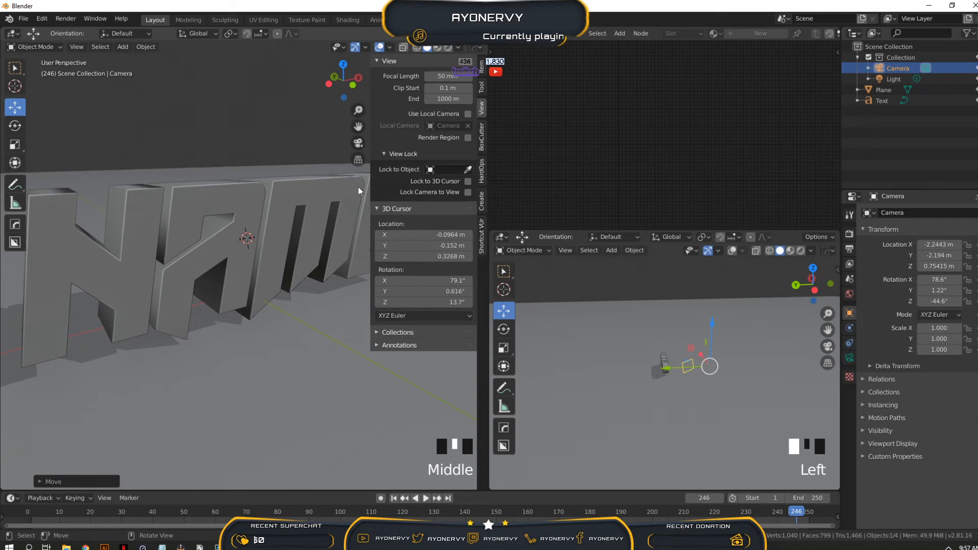
# Look through the camera in both 3D viewports and switch the secondary one to Rendered shading
pyautogui.click(358, 144)
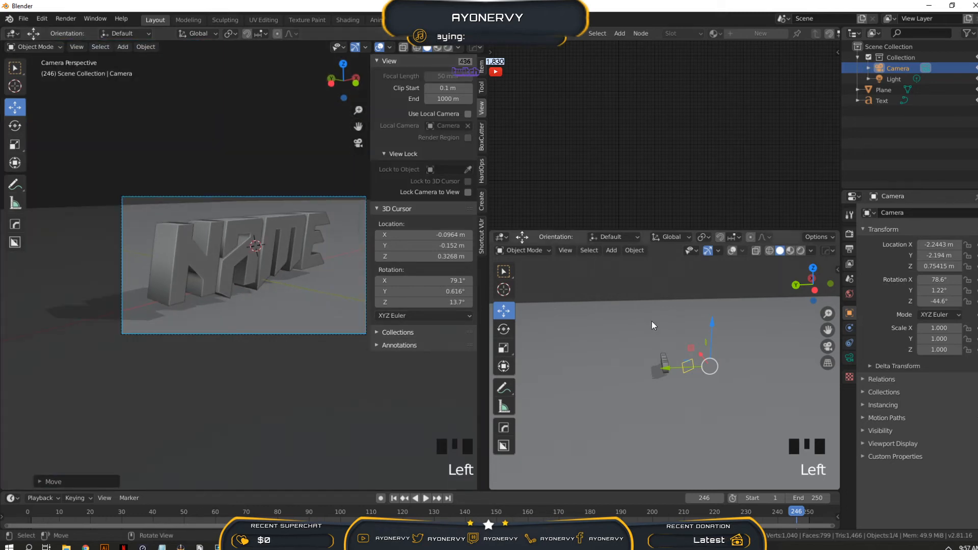
pyautogui.click(828, 346)
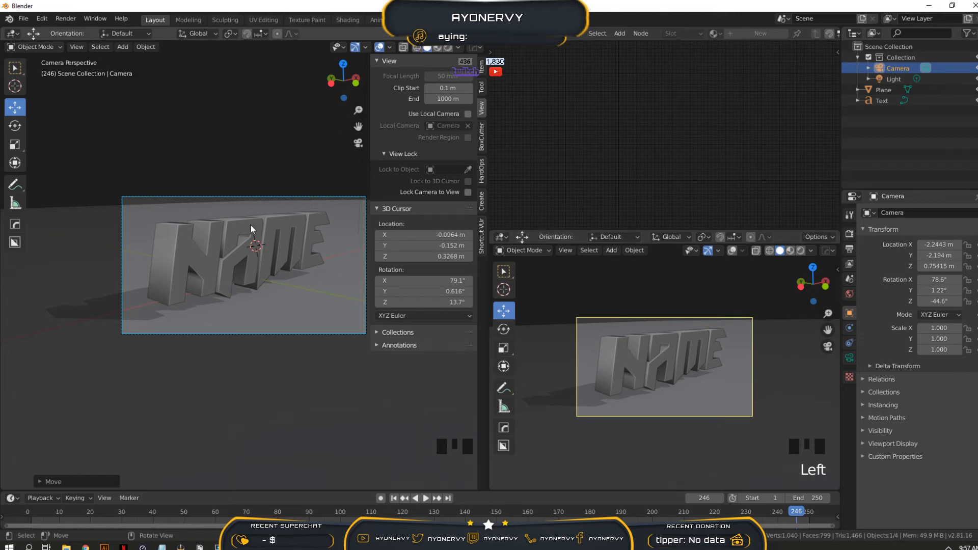
pyautogui.click(800, 251)
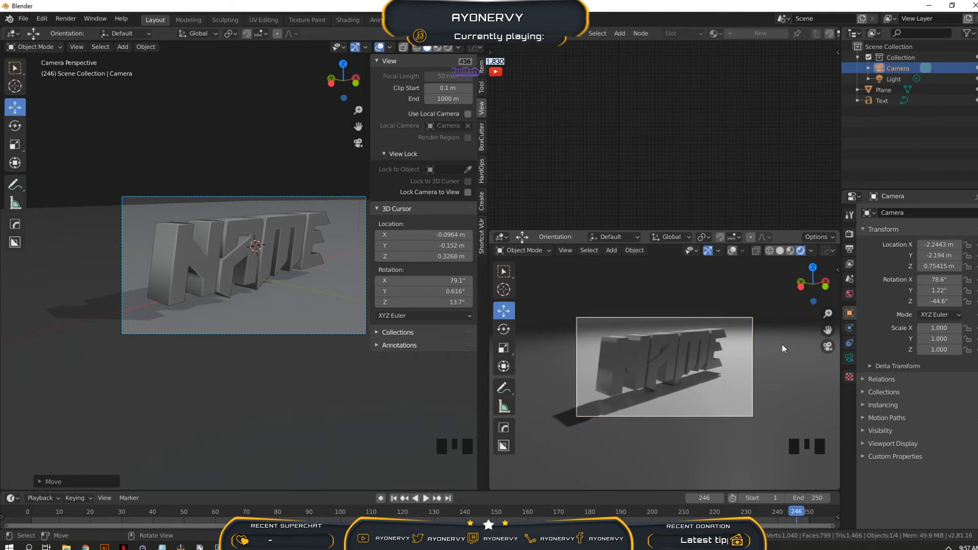
# Set the camera's Passepartout opacity to 1.000 in its viewport display settings
pyautogui.click(849, 359)
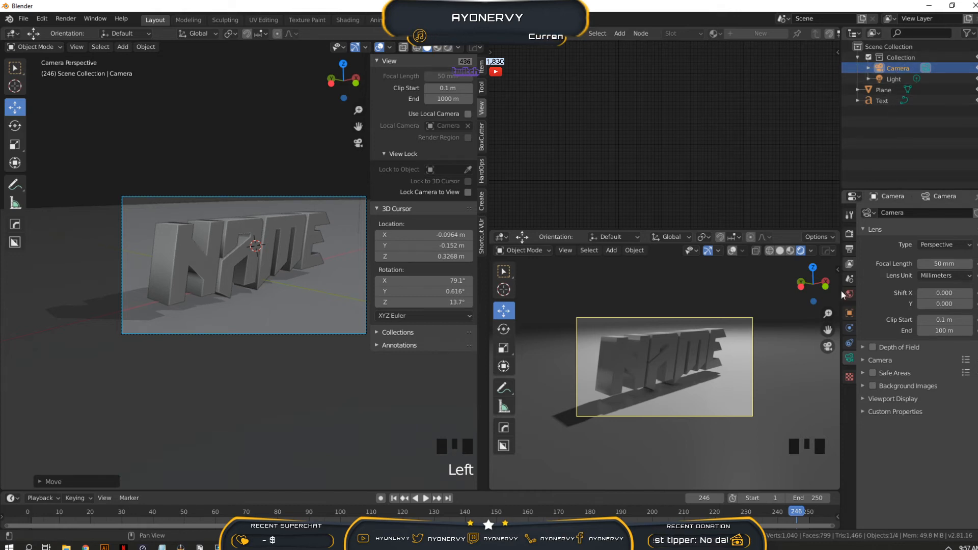
pyautogui.click(861, 397)
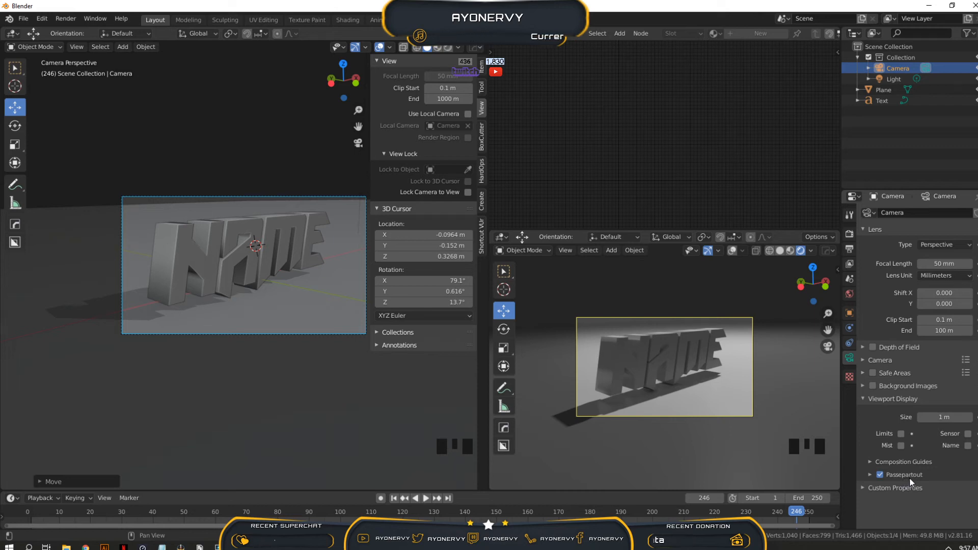
pyautogui.click(871, 474)
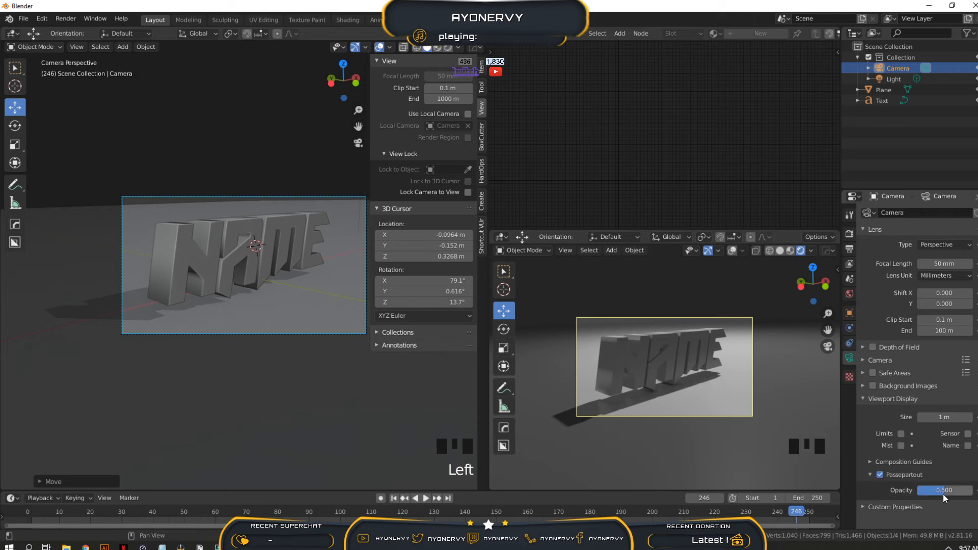
pyautogui.moveTo(943, 491); pyautogui.dragTo(972, 491)
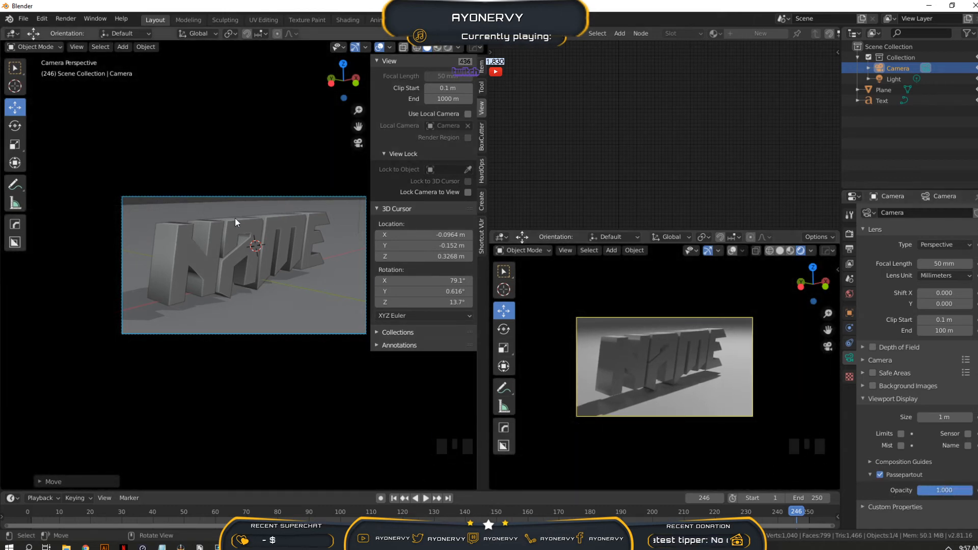
# Orbit both viewports out of the camera view and return each of them to the camera
pyautogui.moveTo(654, 379)
pyautogui.mouseDown(button='middle')
pyautogui.moveTo(665, 390)
pyautogui.moveTo(637, 383)
pyautogui.mouseUp(button='middle')
pyautogui.moveTo(346, 301); pyautogui.dragTo(307, 161, button='middle')
pyautogui.click(358, 142)
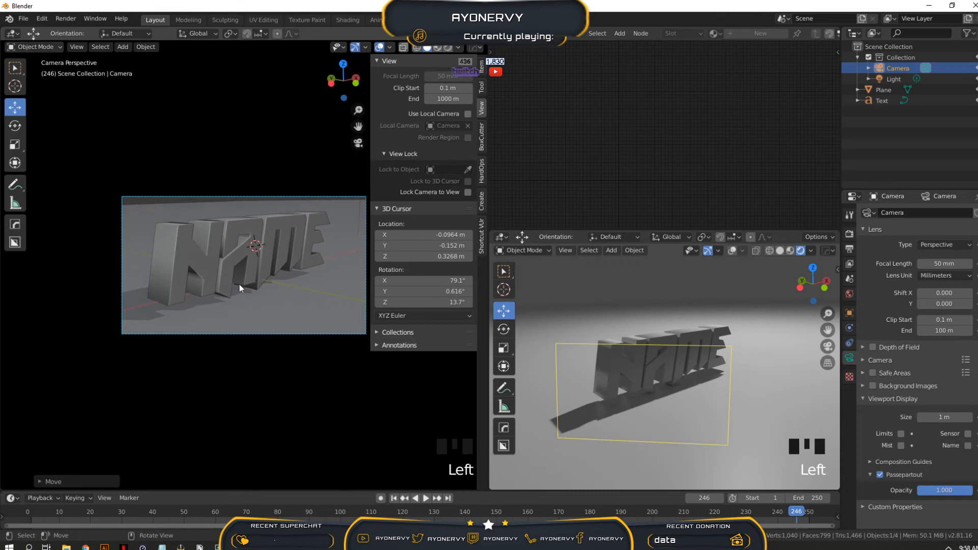
pyautogui.click(828, 347)
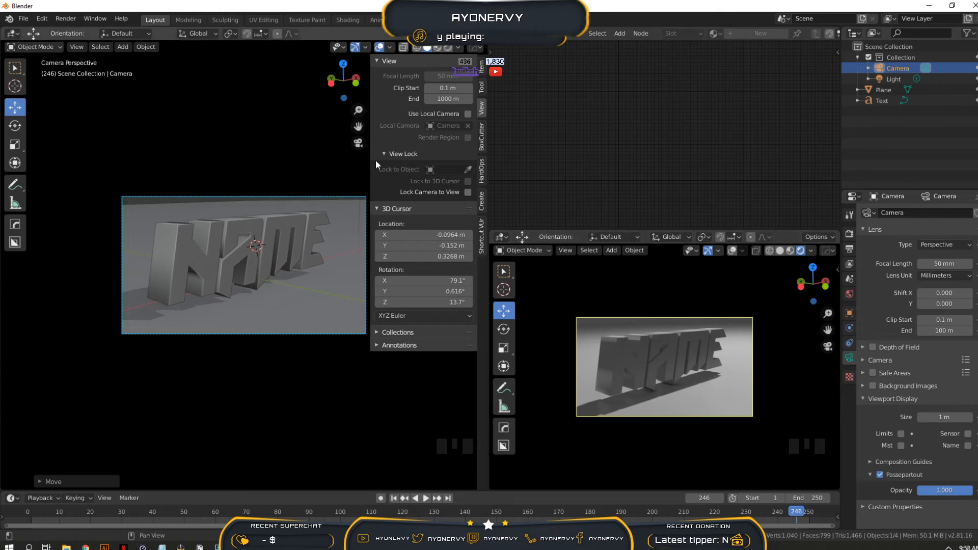
# Leave the main viewport's camera view and create a new material for the NAME text object
pyautogui.click(358, 144)
pyautogui.scroll(5, 263, 271)
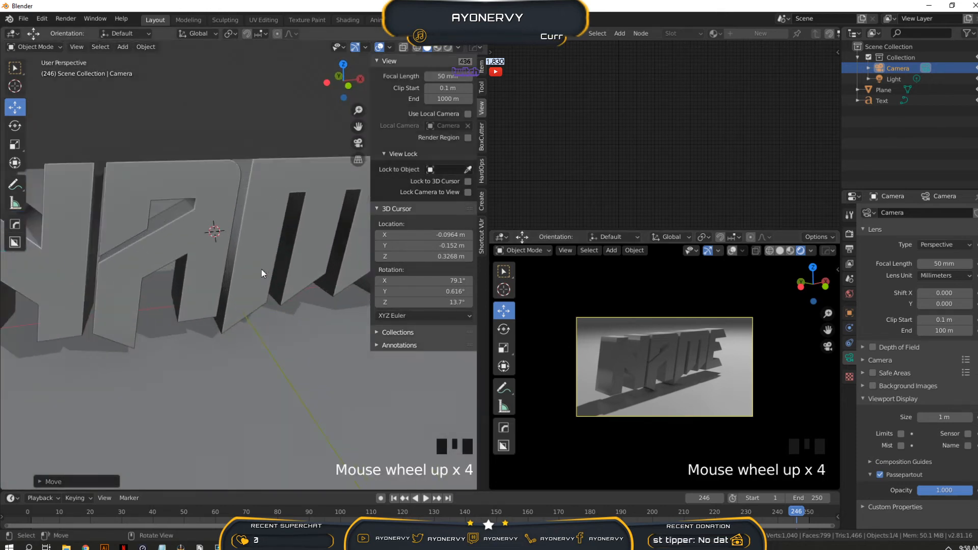
pyautogui.click(267, 178)
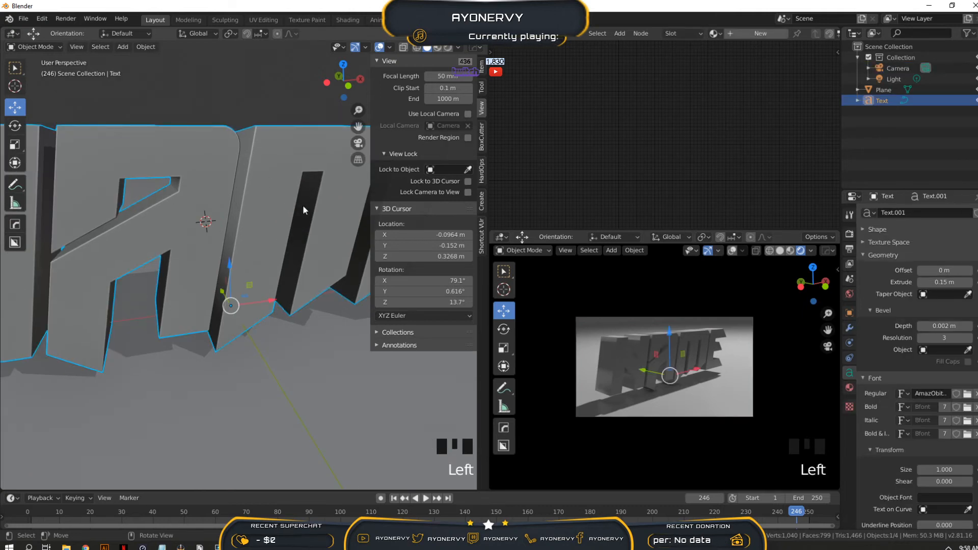
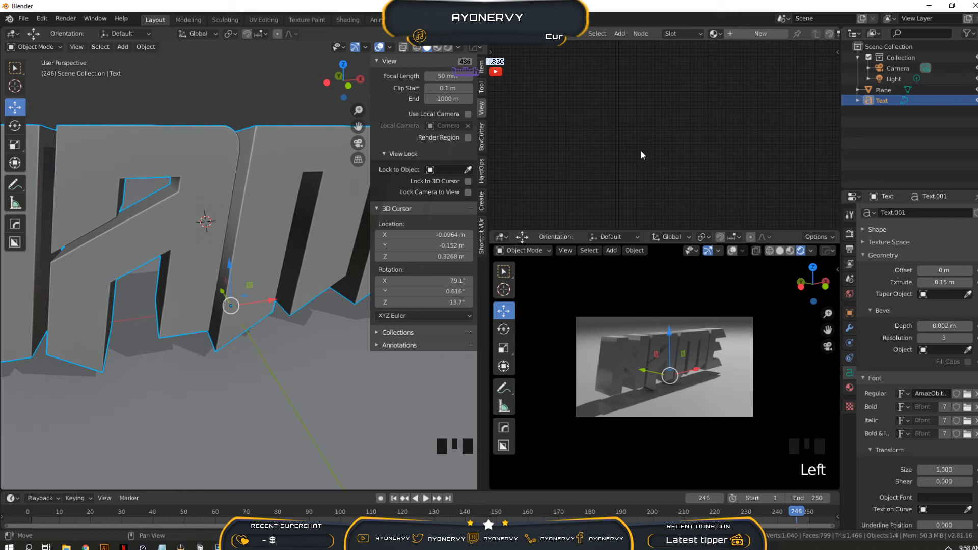
pyautogui.click(849, 388)
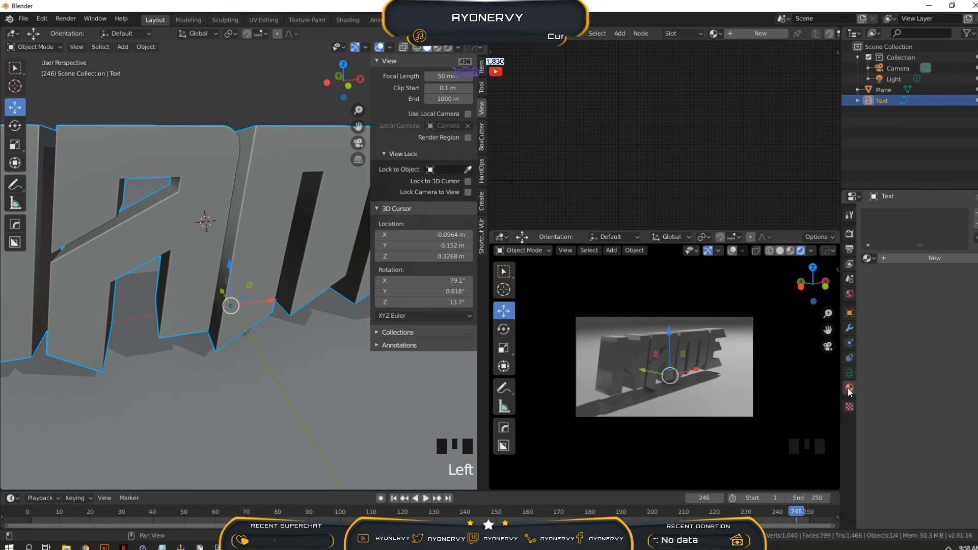
pyautogui.click(905, 258)
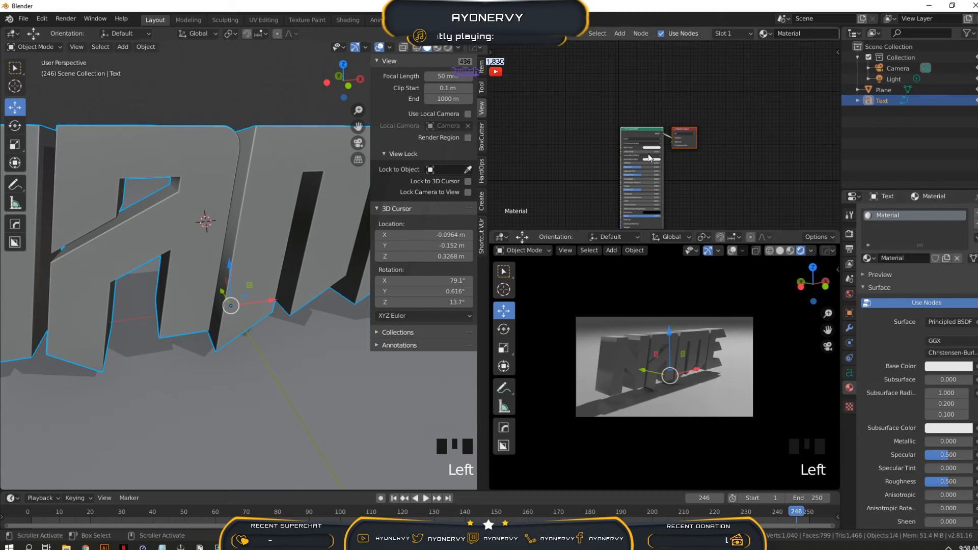
# Space the Principled BSDF and Material Output nodes apart in the lettering's material node tree
pyautogui.scroll(15, 582, 119)
pyautogui.moveTo(581, 117); pyautogui.dragTo(586, 75)
pyautogui.click(508, 135)
pyautogui.scroll(-7, 509, 135)
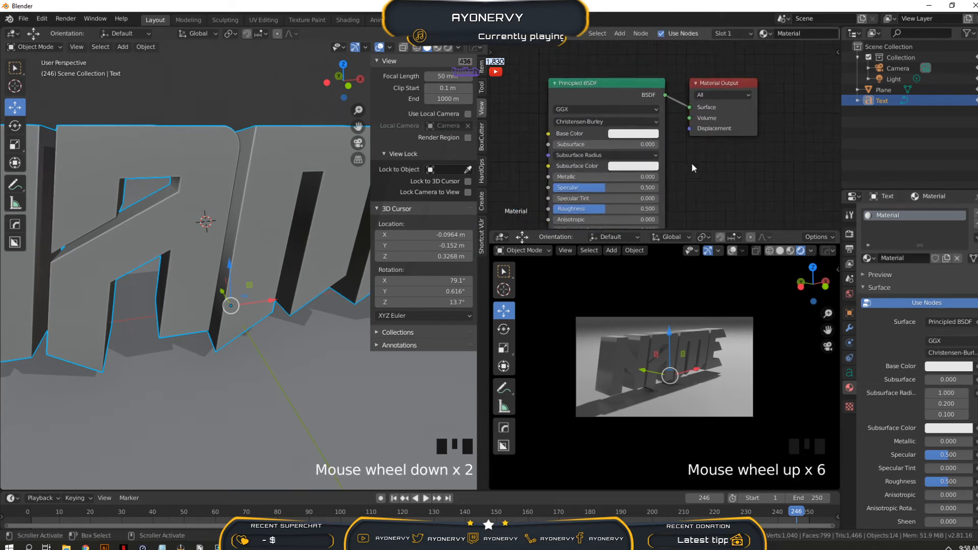
pyautogui.moveTo(621, 97); pyautogui.dragTo(525, 89)
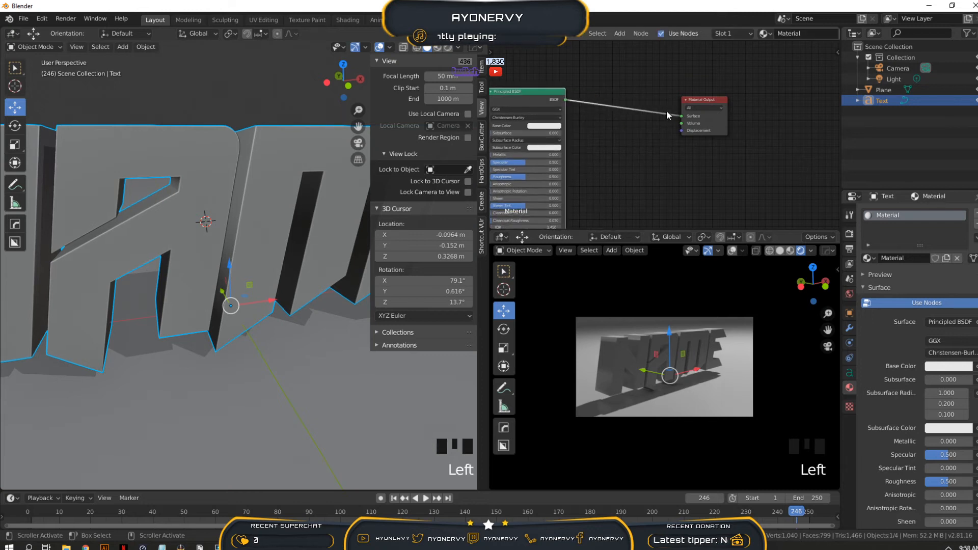
pyautogui.moveTo(682, 123); pyautogui.dragTo(562, 171)
pyautogui.moveTo(592, 77); pyautogui.dragTo(669, 117)
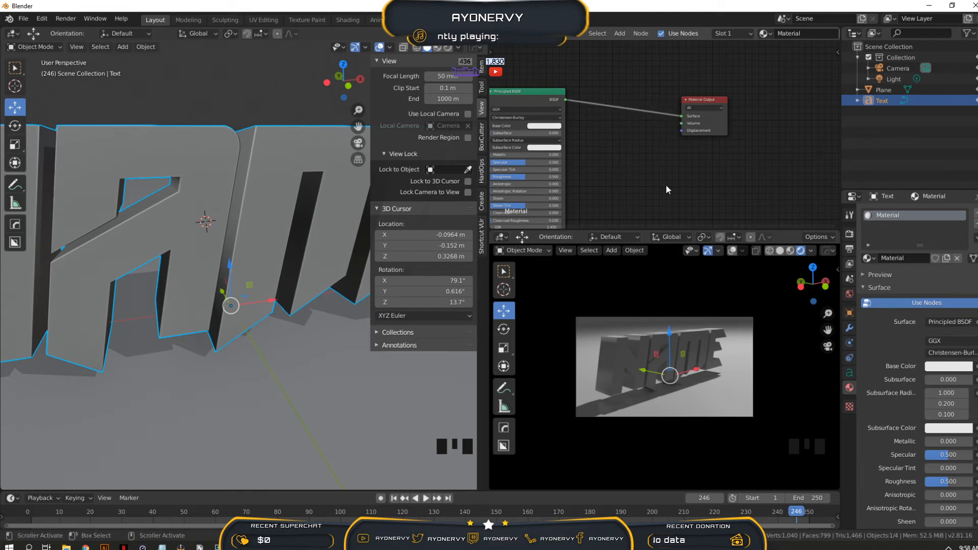
pyautogui.moveTo(518, 99); pyautogui.dragTo(563, 80)
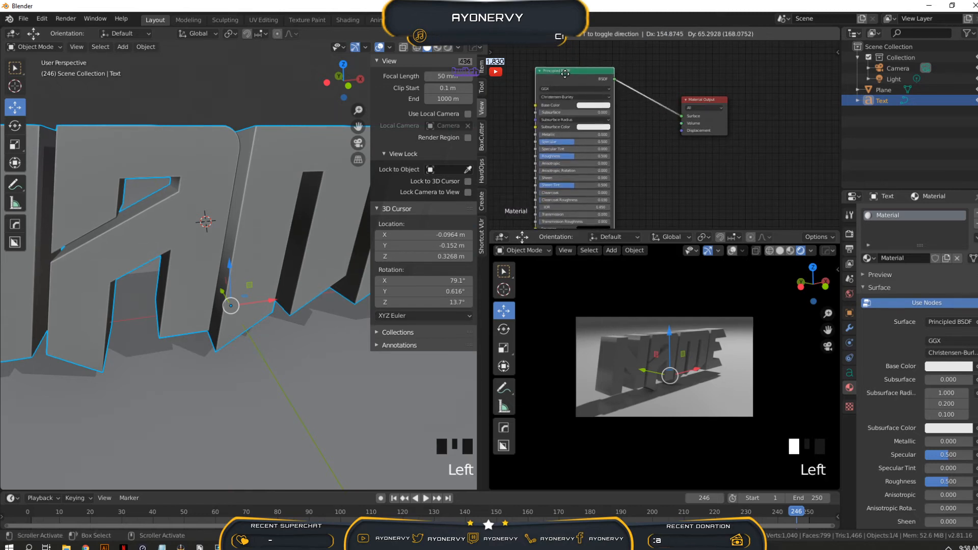
pyautogui.moveTo(695, 106); pyautogui.dragTo(714, 81)
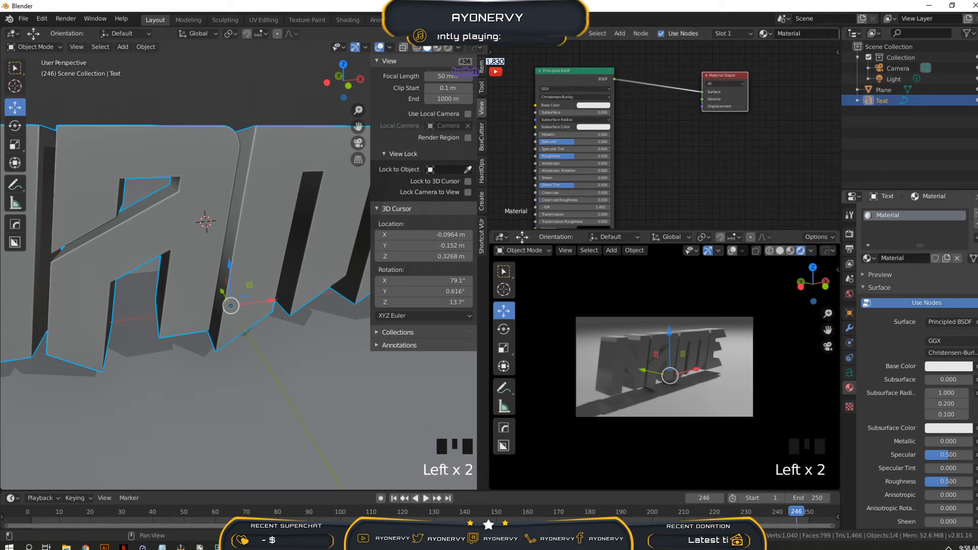
pyautogui.moveTo(591, 115); pyautogui.dragTo(610, 102)
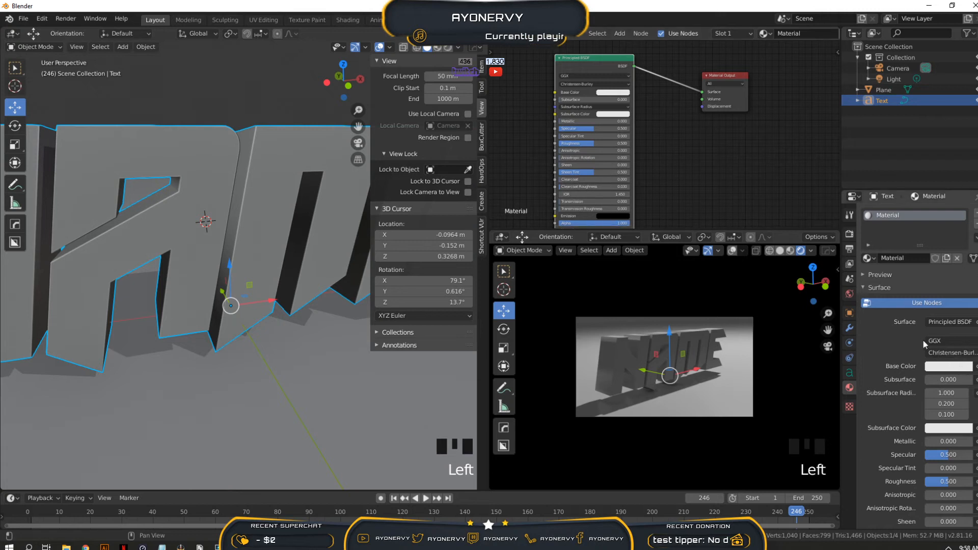
# Set the lettering material's Base Color to bright red and its Metallic value to 0.421
pyautogui.scroll(-5, 910, 366)
pyautogui.scroll(-2, 899, 326)
pyautogui.scroll(3, 909, 363)
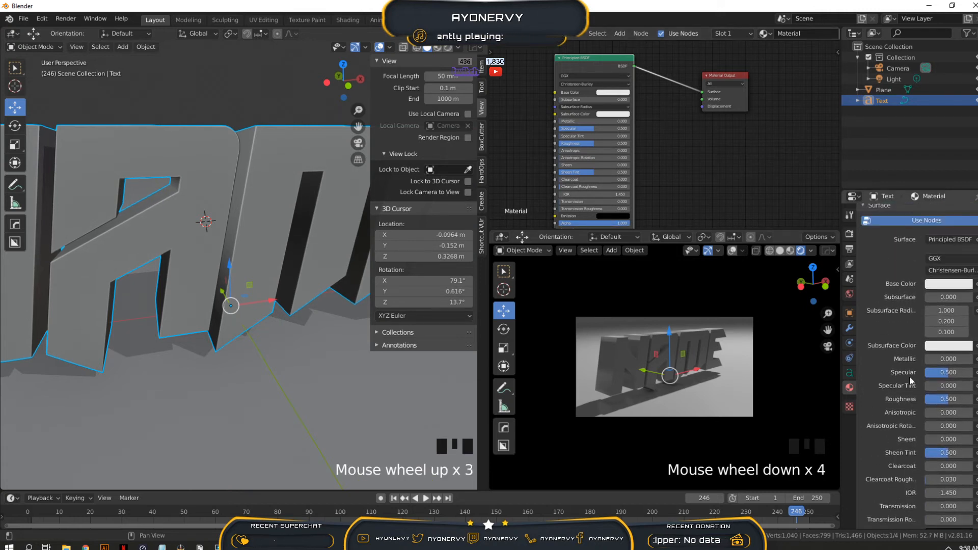
pyautogui.click(616, 93)
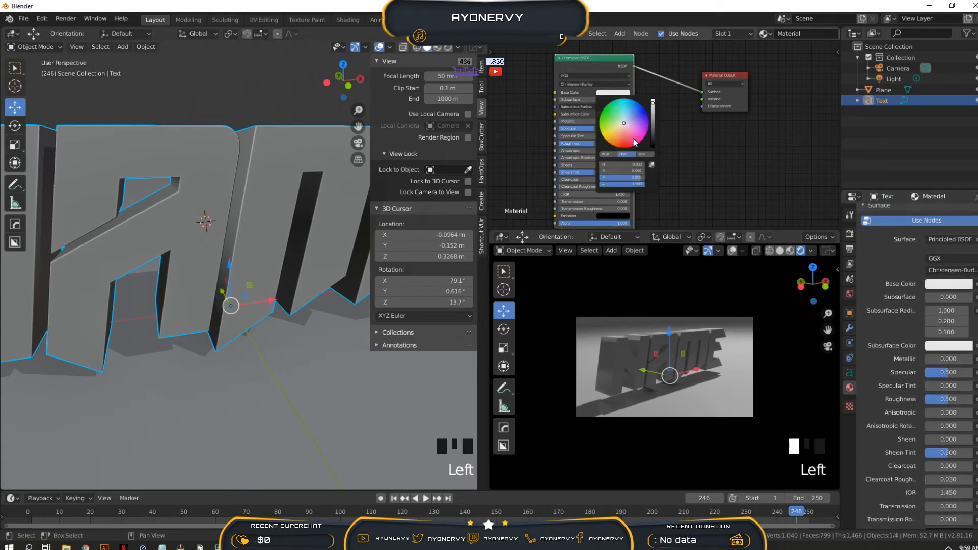
pyautogui.click(627, 143)
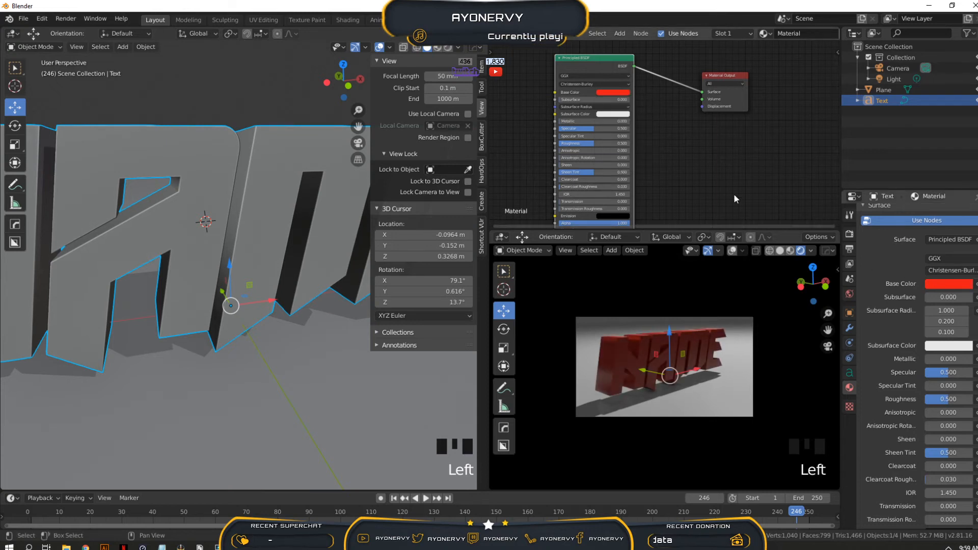
pyautogui.moveTo(943, 359)
pyautogui.mouseDown()
pyautogui.moveTo(958, 358)
pyautogui.moveTo(945, 358)
pyautogui.mouseUp()
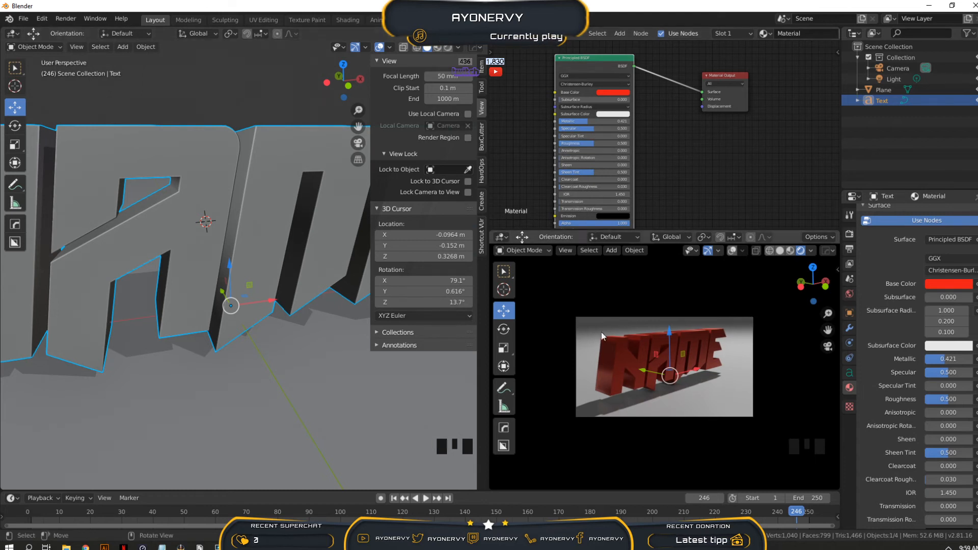
# Switch the main viewport to Rendered shading and the secondary one to Solid, viewing the lettering from its N end
pyautogui.click(448, 48)
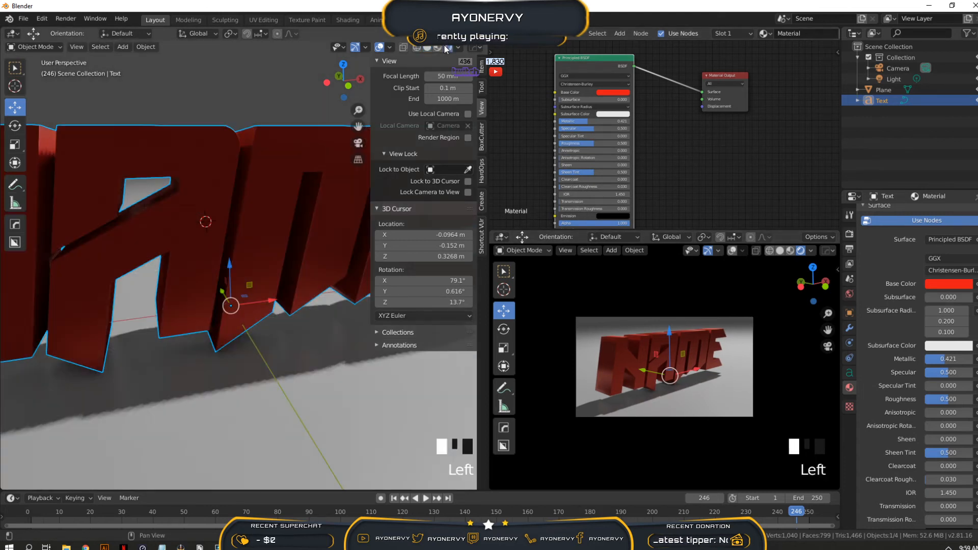
pyautogui.click(779, 251)
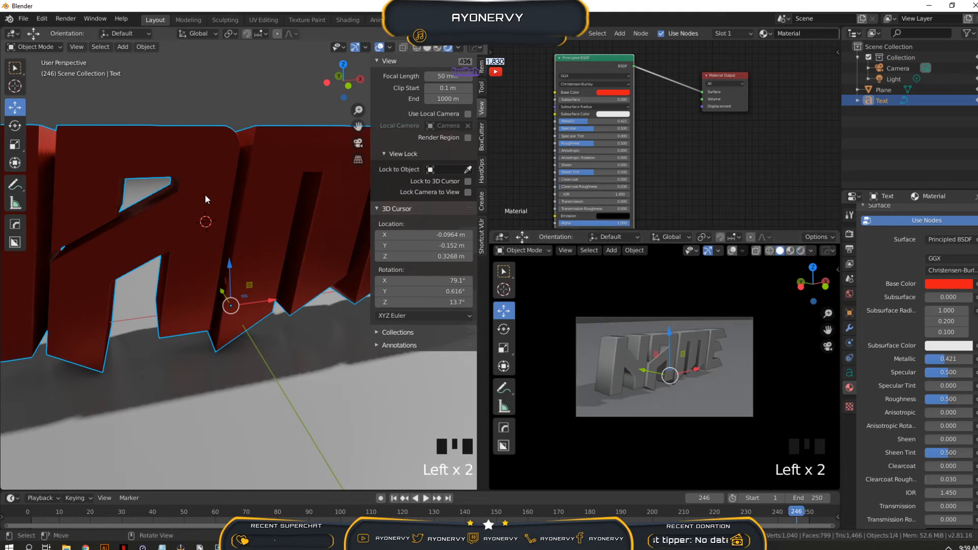
pyautogui.moveTo(205, 194)
pyautogui.mouseDown(button='middle')
pyautogui.moveTo(271, 191)
pyautogui.moveTo(264, 200)
pyautogui.mouseUp(button='middle')
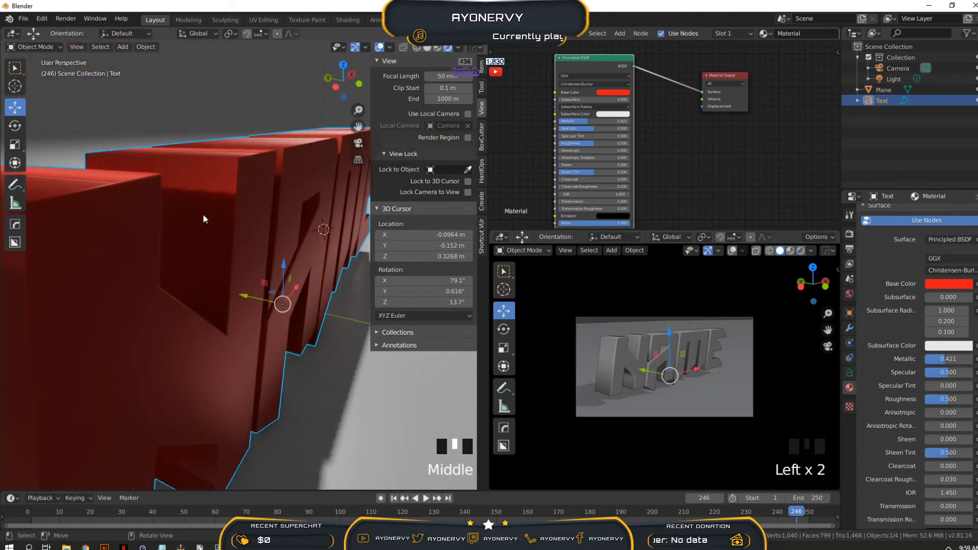
pyautogui.scroll(-2, 214, 224)
pyautogui.moveTo(238, 248); pyautogui.dragTo(236, 234, button='middle')
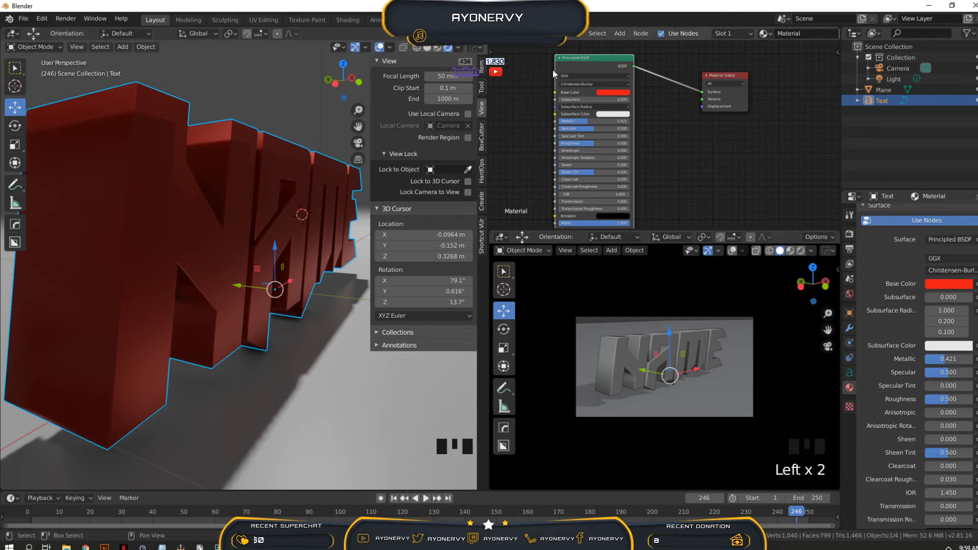
# Reposition the Principled BSDF node and enlarge the node view around its material settings
pyautogui.scroll(8, 574, 113)
pyautogui.scroll(-9, 669, 102)
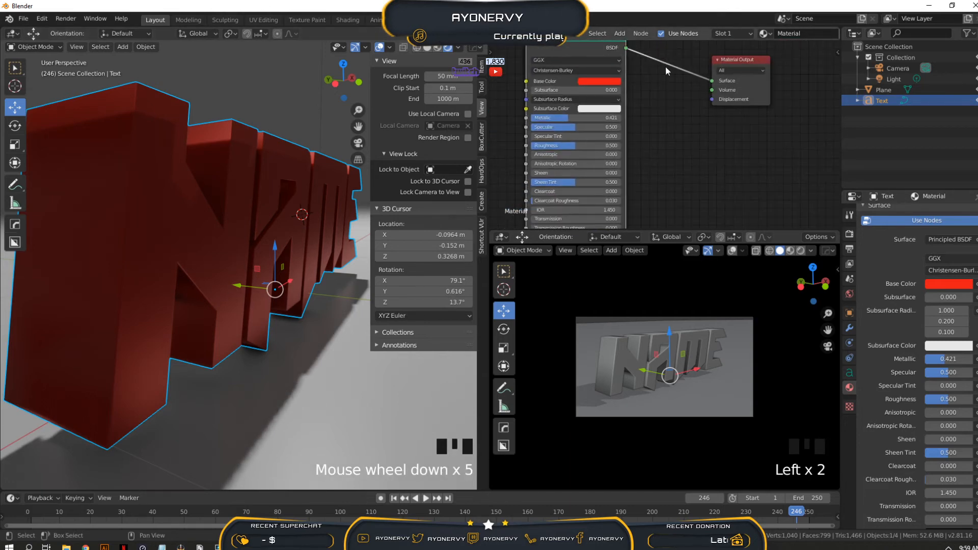
pyautogui.scroll(-11, 669, 122)
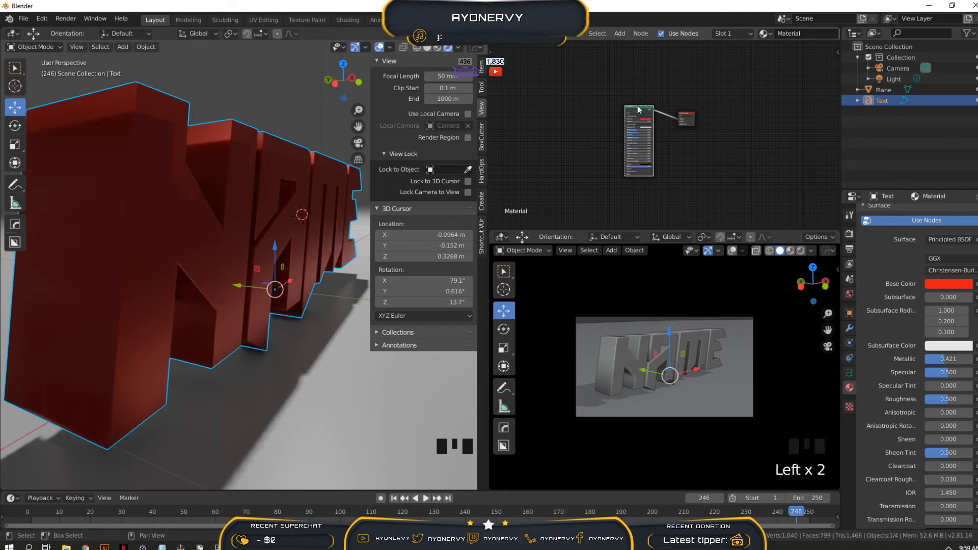
pyautogui.moveTo(637, 112); pyautogui.dragTo(624, 90)
pyautogui.scroll(5, 595, 106)
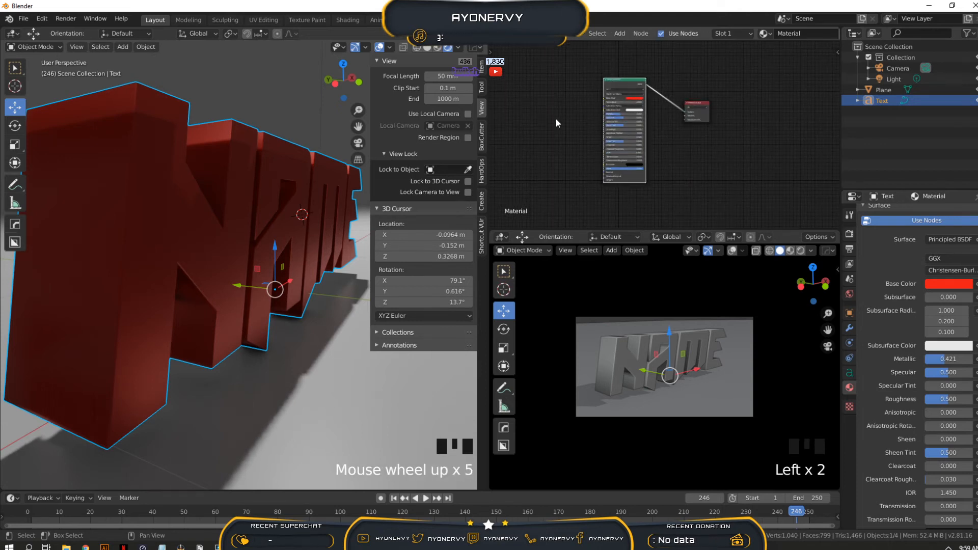
pyautogui.scroll(9, 597, 143)
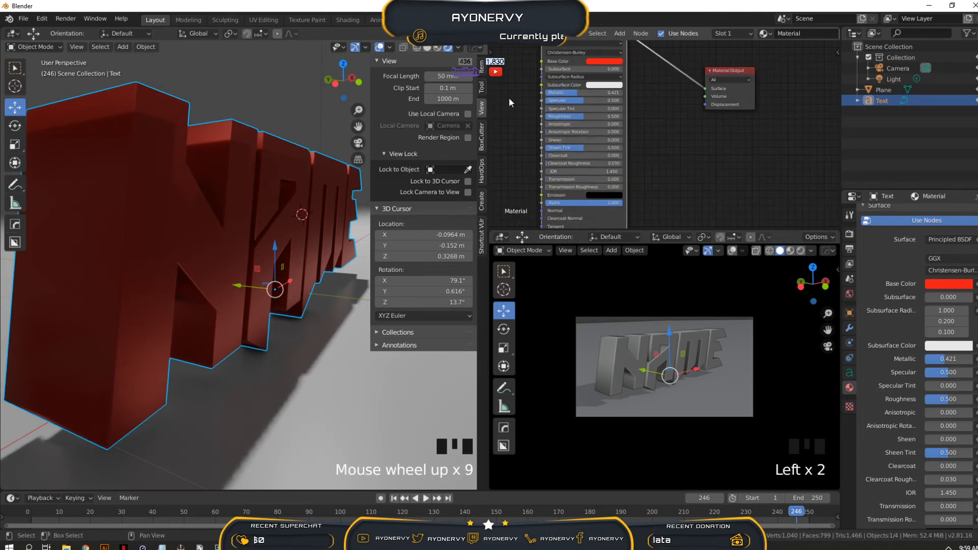
pyautogui.moveTo(509, 102); pyautogui.dragTo(545, 104, button='middle')
pyautogui.scroll(4, 547, 105)
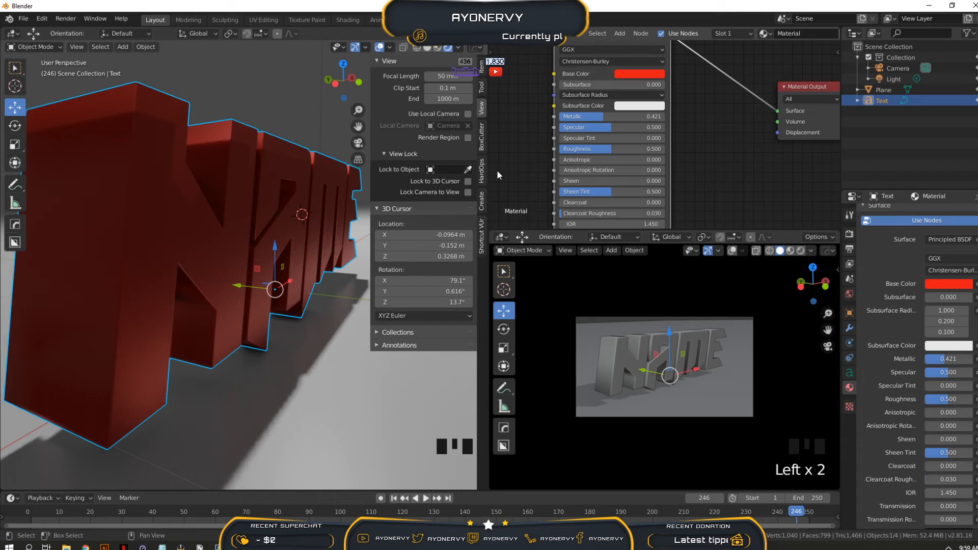
# Examine the rendered red surface of the lettering from several angles and distances
pyautogui.scroll(-2, 252, 237)
pyautogui.moveTo(253, 237)
pyautogui.mouseDown(button='middle')
pyautogui.moveTo(287, 240)
pyautogui.moveTo(269, 244)
pyautogui.mouseUp(button='middle')
pyautogui.scroll(2, 218, 258)
pyautogui.scroll(-2, 219, 258)
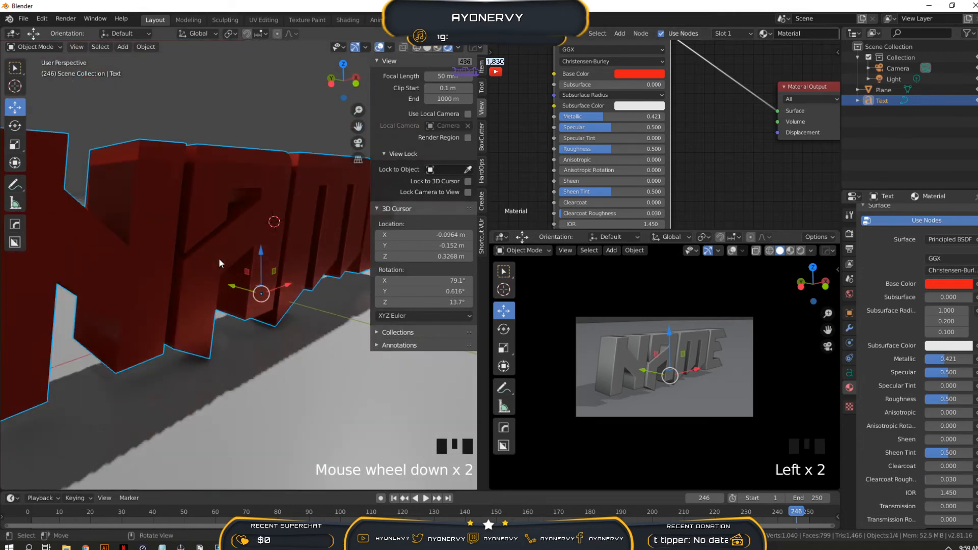
pyautogui.scroll(1, 218, 258)
pyautogui.moveTo(243, 241); pyautogui.dragTo(268, 252, button='middle')
pyautogui.scroll(-3, 205, 257)
pyautogui.scroll(2, 205, 258)
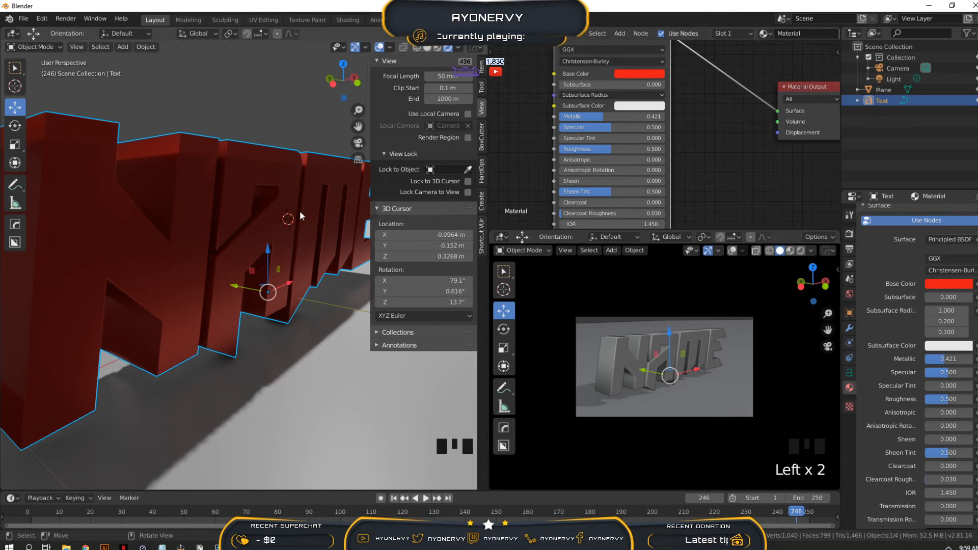
# Try the lettering material's Metallic at 0, raise it to 0.956, and set Roughness to 0.000
pyautogui.moveTo(602, 118); pyautogui.dragTo(557, 118)
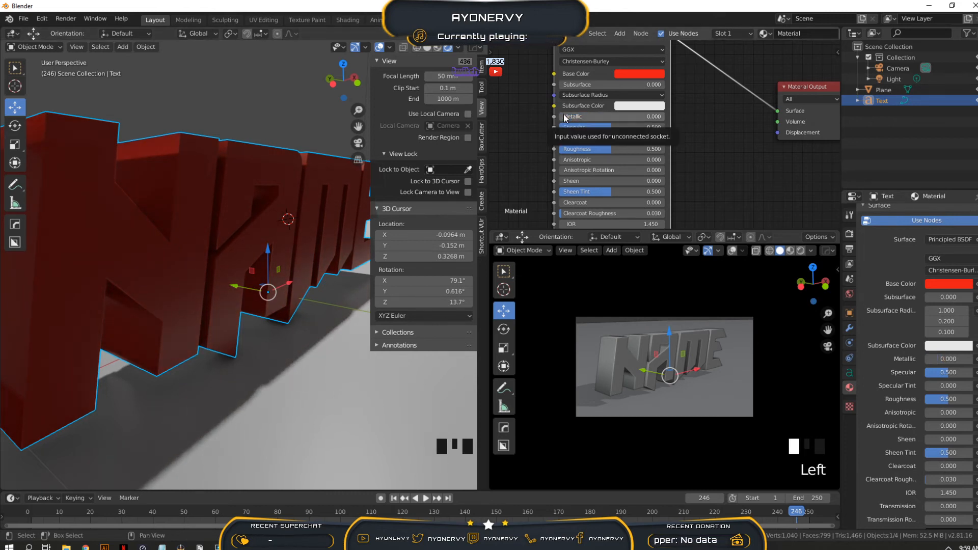
pyautogui.moveTo(565, 116); pyautogui.dragTo(660, 116)
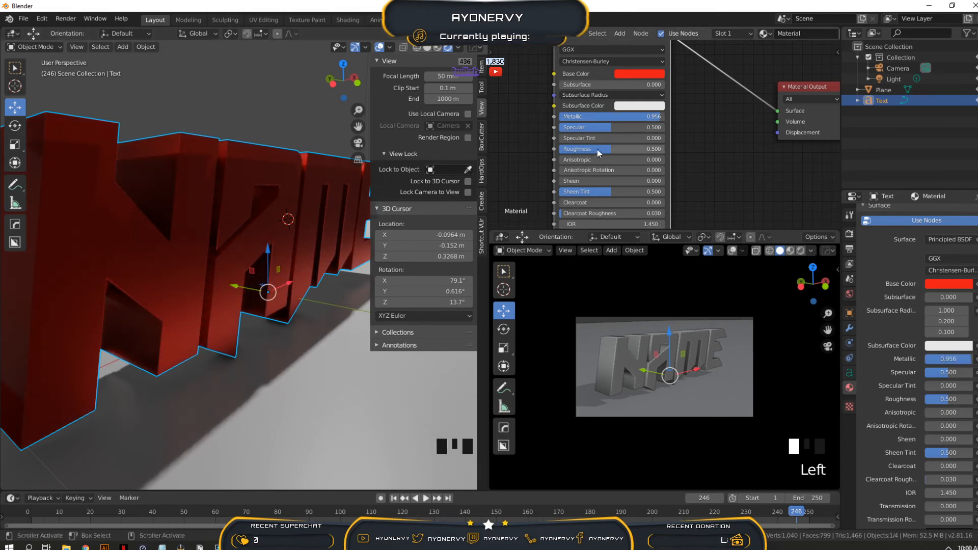
pyautogui.moveTo(605, 151); pyautogui.dragTo(559, 149)
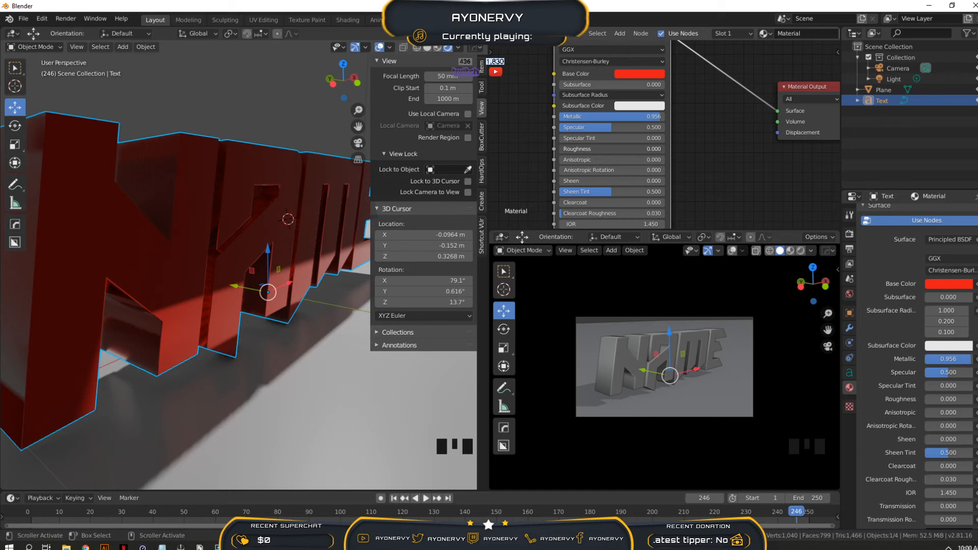
# Add an ico sphere mesh at the 3D cursor around the lettering and shade it smooth
pyautogui.moveTo(238, 266); pyautogui.dragTo(227, 319, button='middle')
pyautogui.scroll(-4, 201, 318)
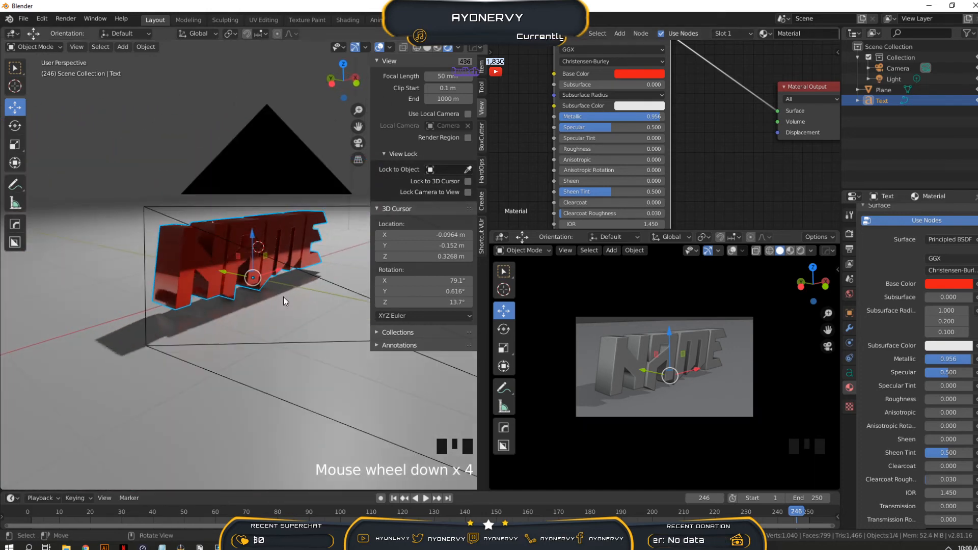
pyautogui.click(122, 46)
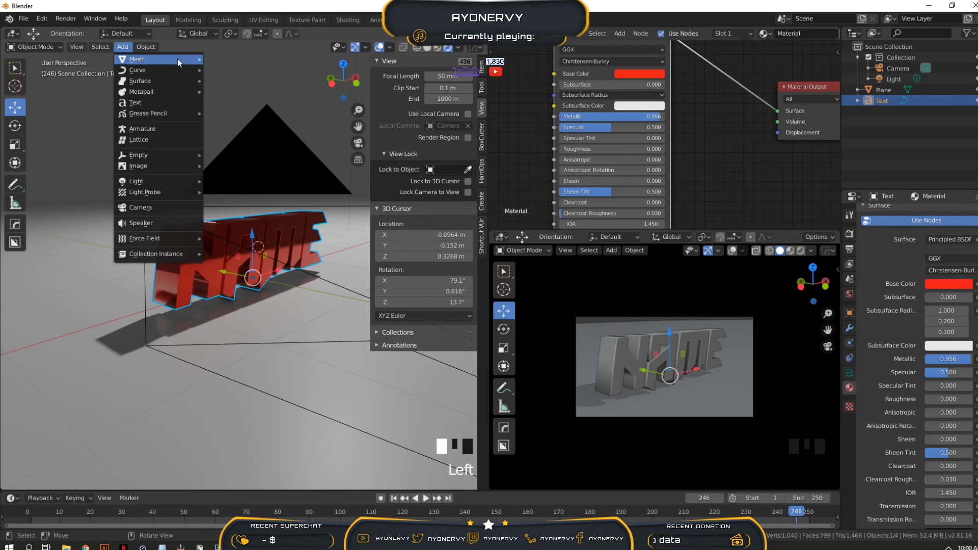
pyautogui.moveTo(178, 59)
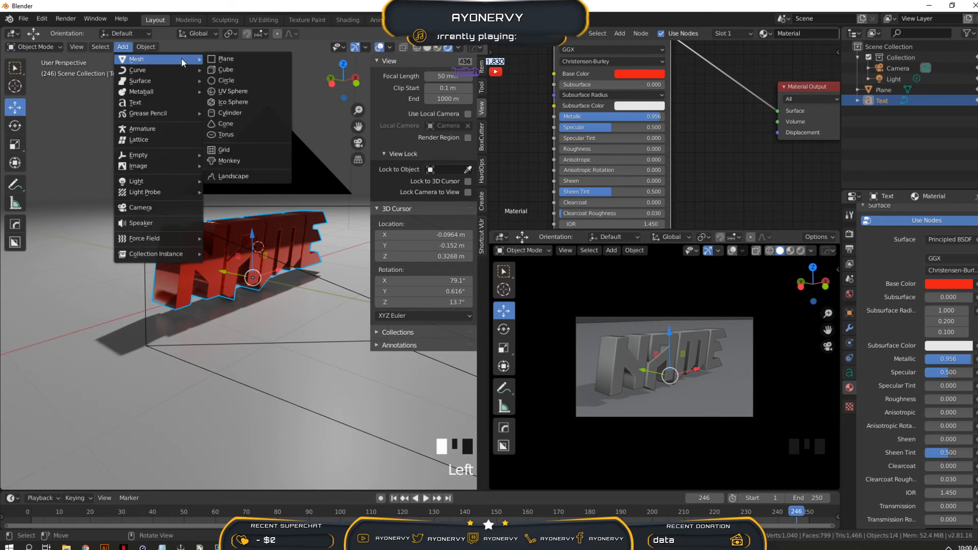
pyautogui.click(243, 102)
pyautogui.rightClick(266, 255)
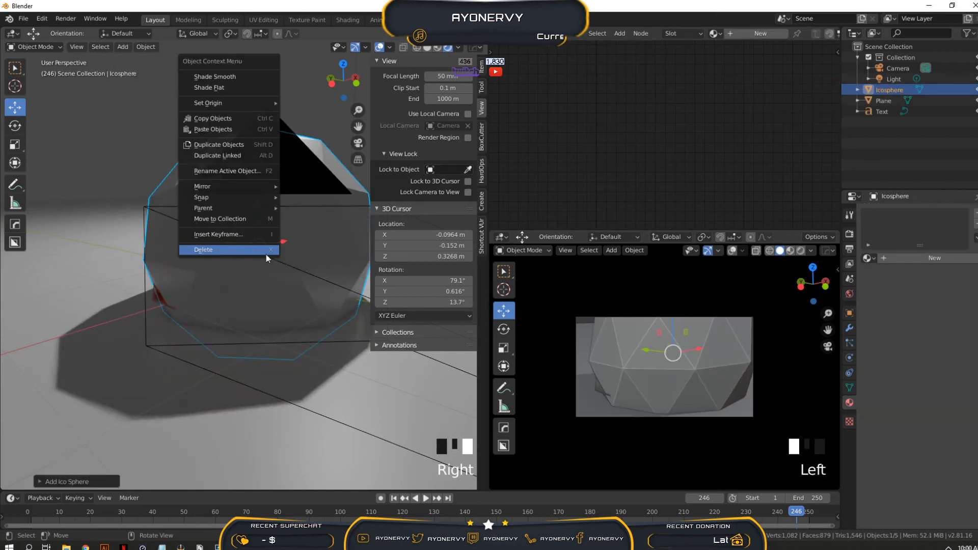
pyautogui.rightClick(310, 261)
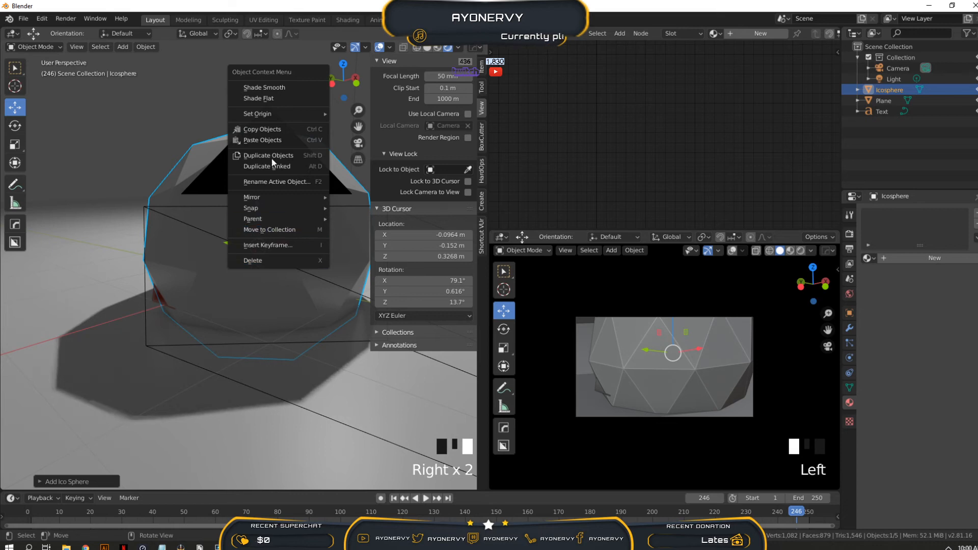
pyautogui.click(283, 89)
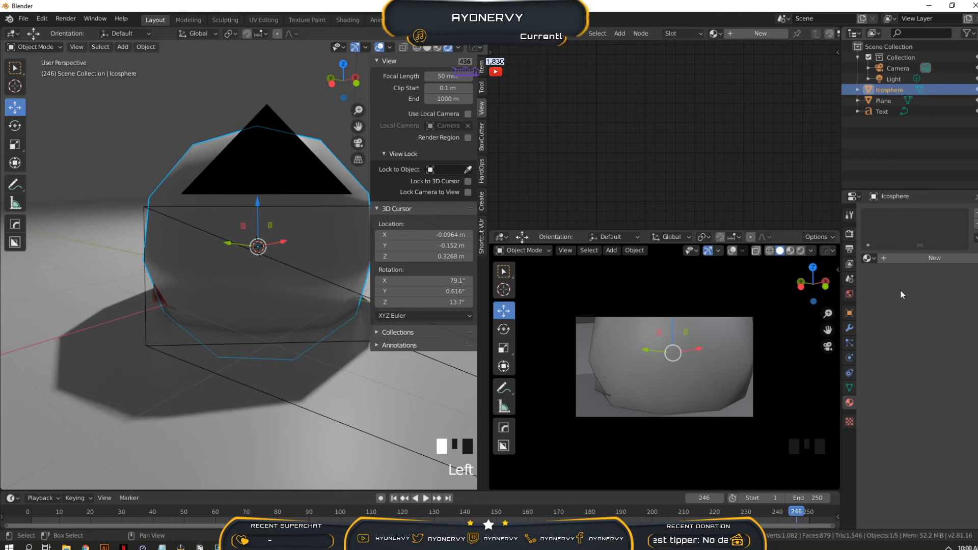
# Add a Subdivision Surface modifier to the ico sphere and set both its Render and Viewport subdivisions to 5
pyautogui.click(851, 329)
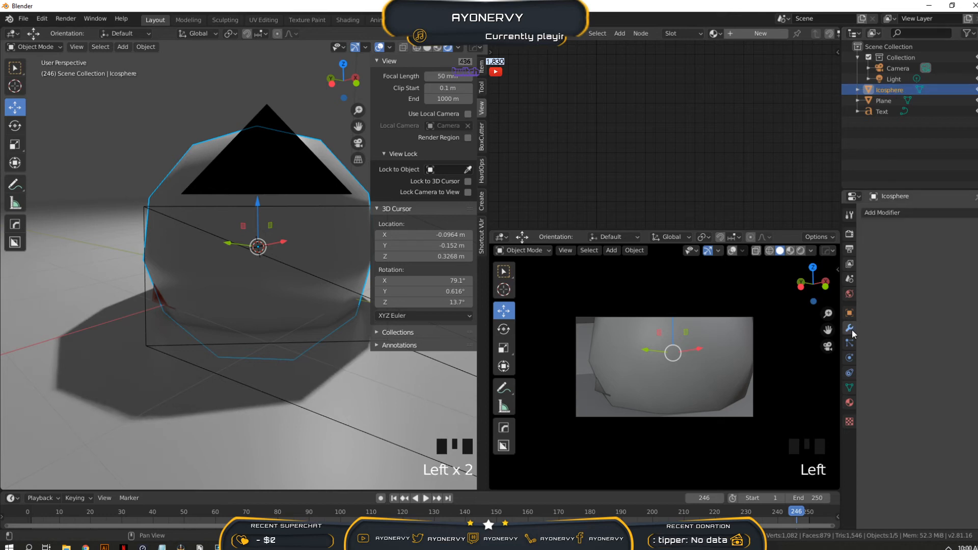
pyautogui.click(897, 213)
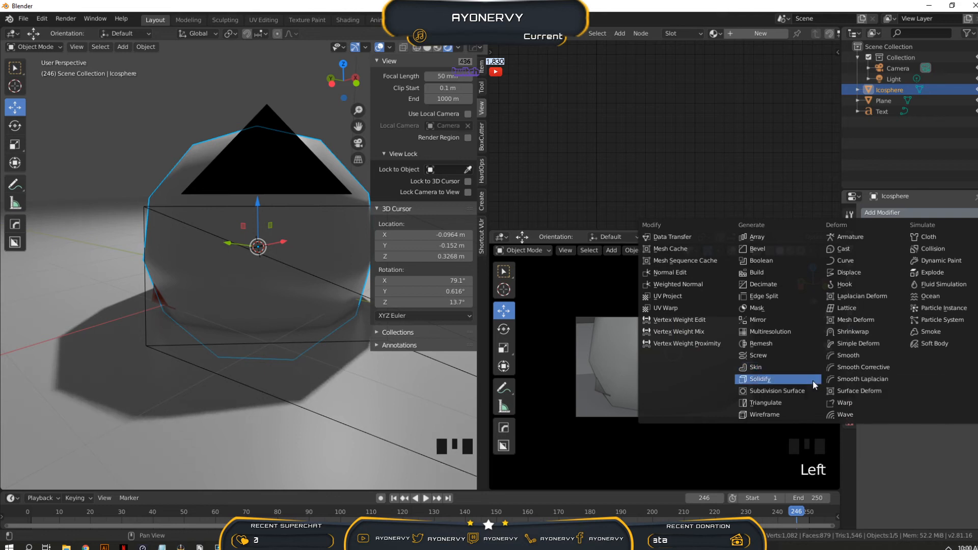
pyautogui.click(770, 392)
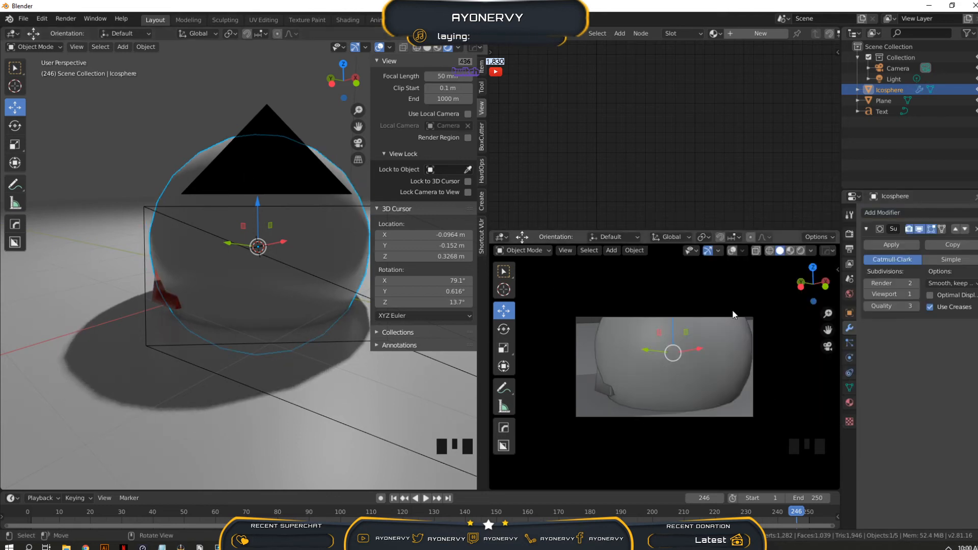
pyautogui.click(916, 285)
pyautogui.click(915, 285)
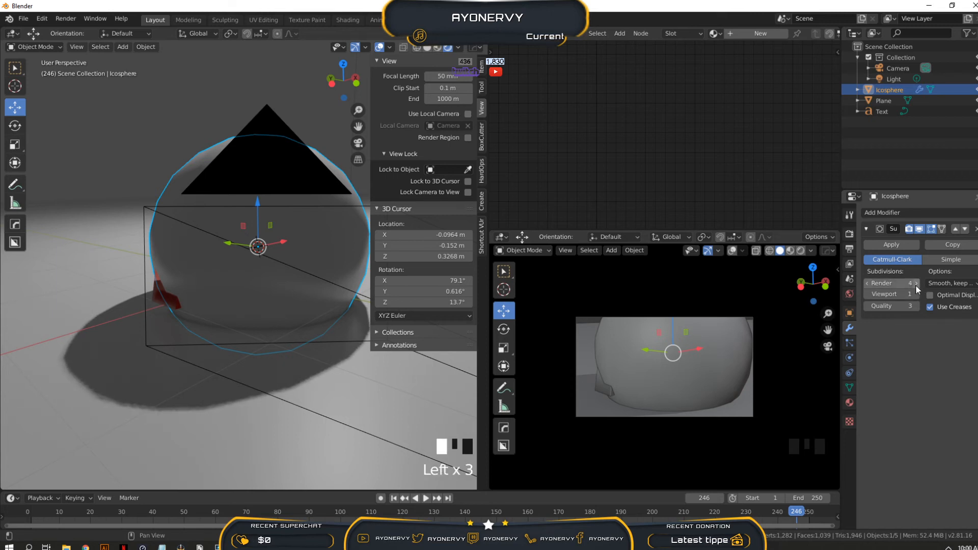
pyautogui.click(915, 285)
pyautogui.click(915, 296)
pyautogui.click(915, 297)
pyautogui.click(915, 296)
pyautogui.click(915, 295)
pyautogui.click(333, 222)
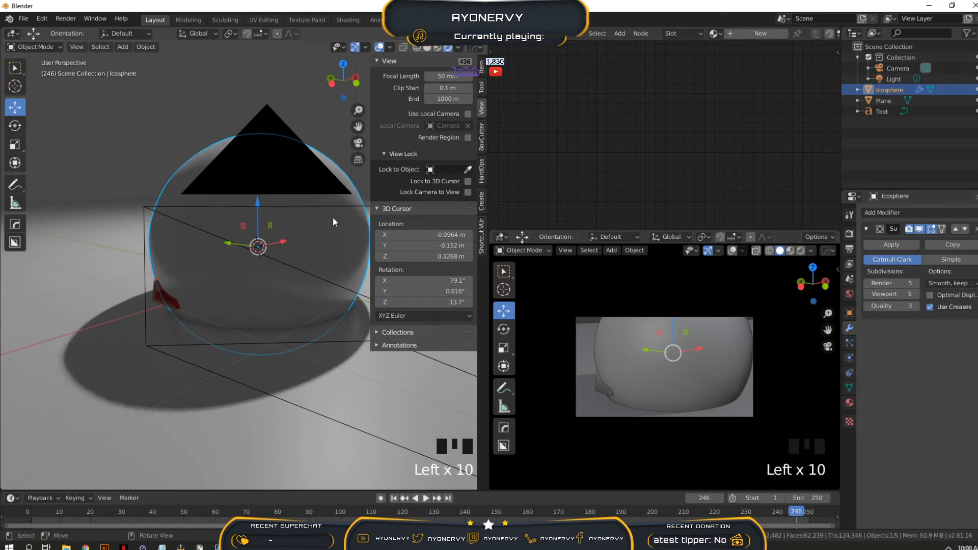
pyautogui.click(312, 229)
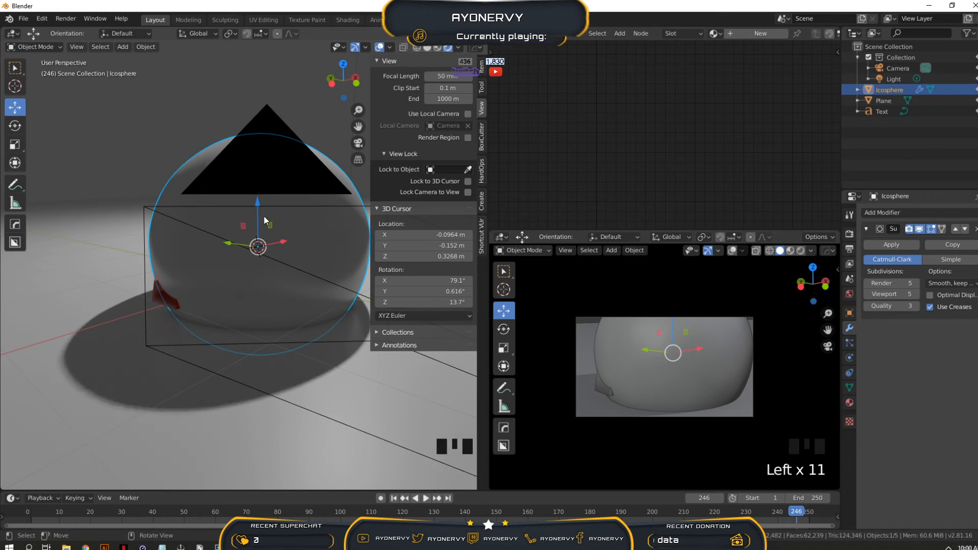
# Scale the ico sphere down uniformly by a factor of 0.2
pyautogui.press('s')
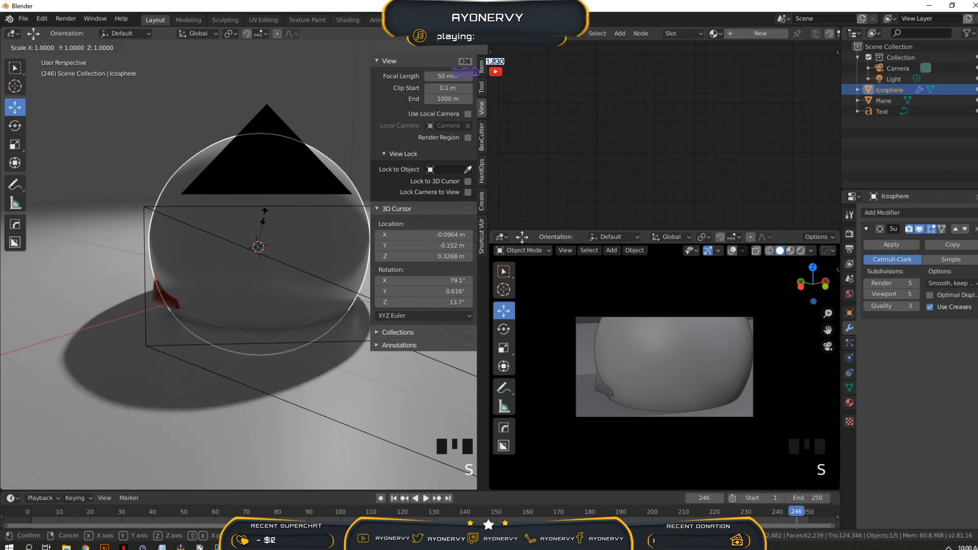
pyautogui.write('.2')
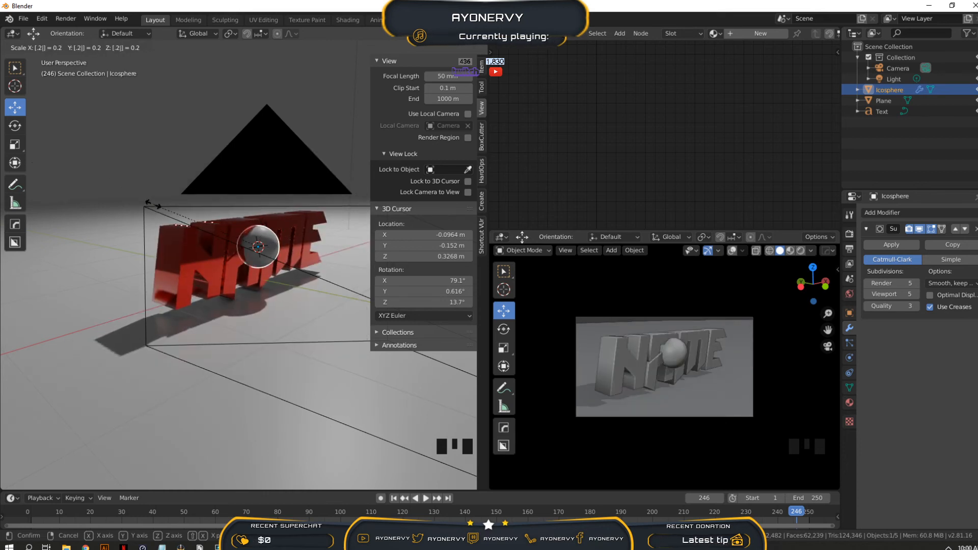
pyautogui.press('Return')
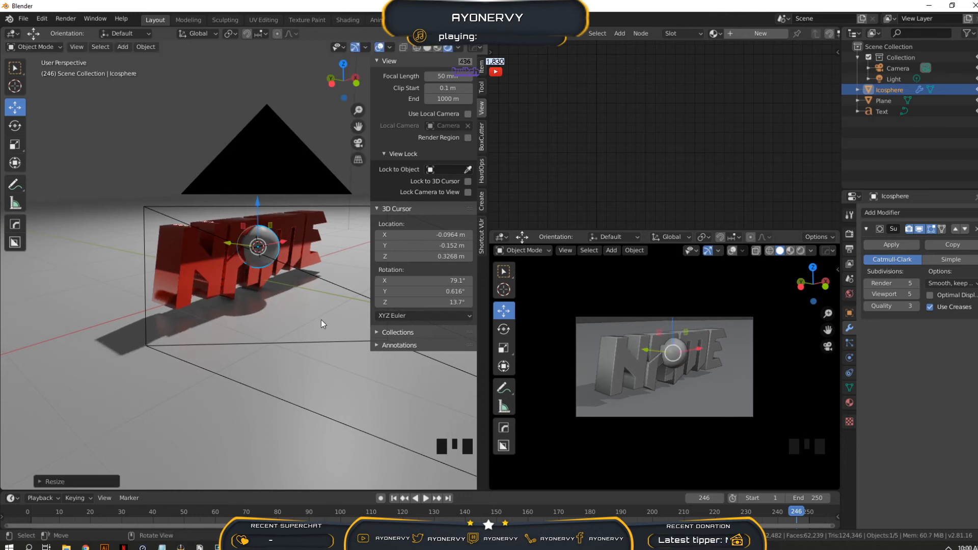
# Move the ico sphere out of the lettering to a spot just above the floor, well in front of the final letter
pyautogui.scroll(5, 258, 246)
pyautogui.scroll(-3, 268, 264)
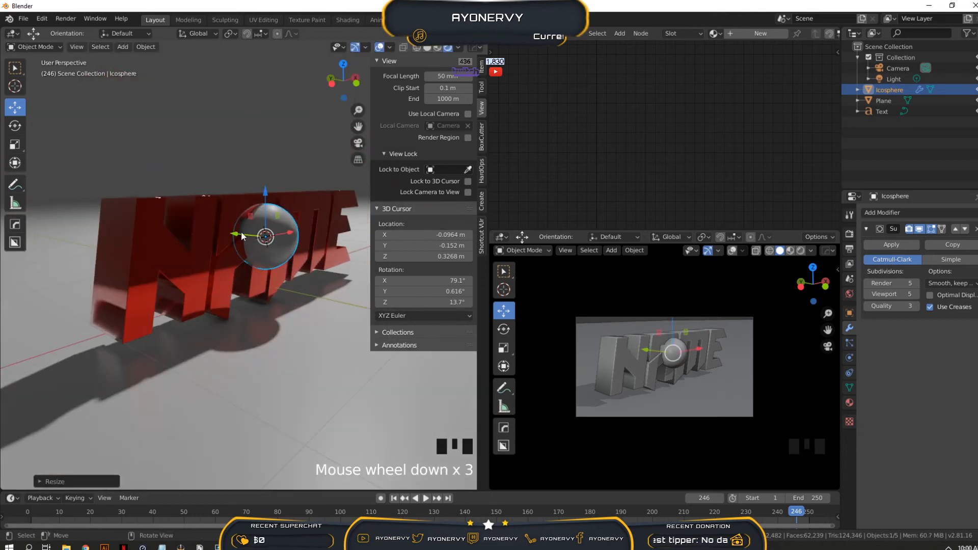
pyautogui.moveTo(242, 236); pyautogui.dragTo(322, 247)
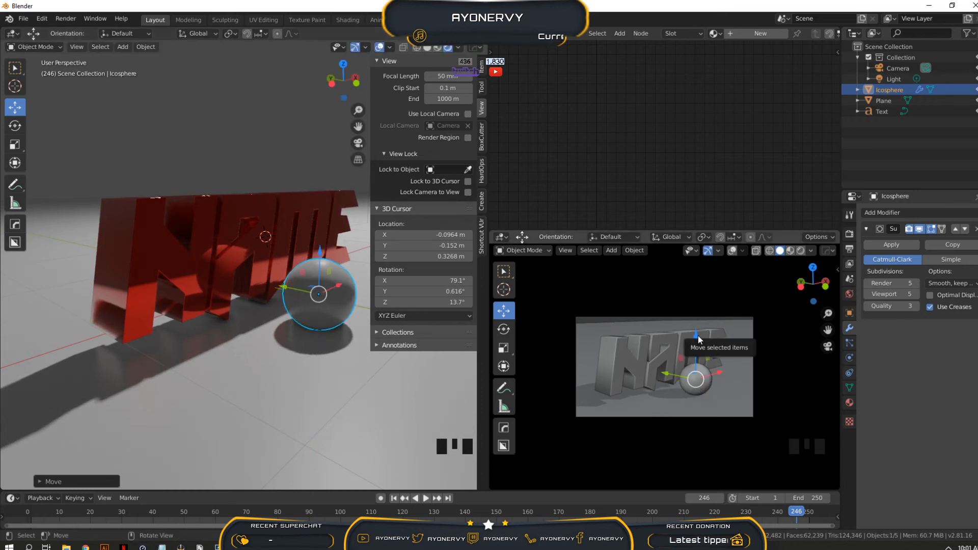
pyautogui.moveTo(697, 336); pyautogui.dragTo(697, 335)
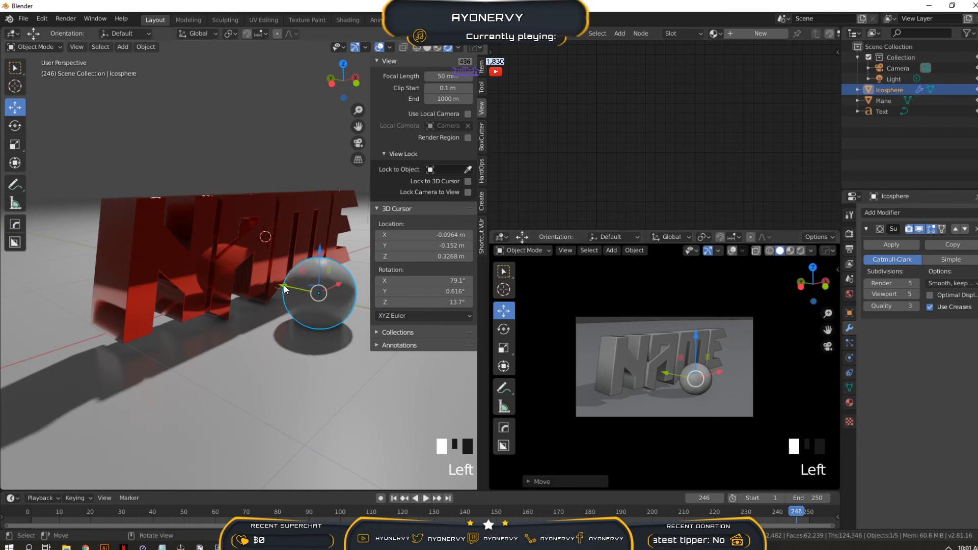
pyautogui.moveTo(285, 289); pyautogui.dragTo(170, 300)
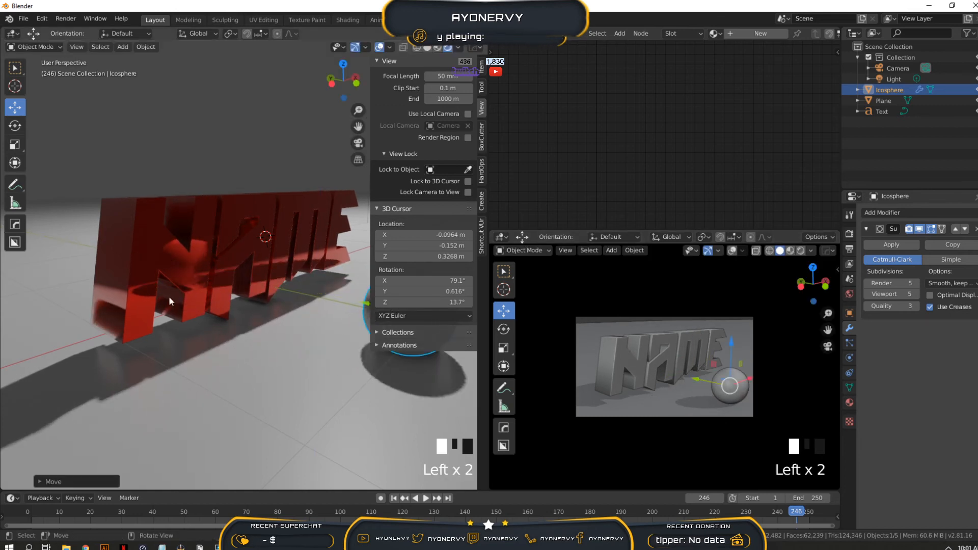
# Set the Roughness of the red lettering's material to 0.272 and check the reflections on the letters
pyautogui.moveTo(209, 277)
pyautogui.mouseDown(button='middle')
pyautogui.moveTo(220, 276)
pyautogui.moveTo(147, 285)
pyautogui.moveTo(204, 282)
pyautogui.mouseUp(button='middle')
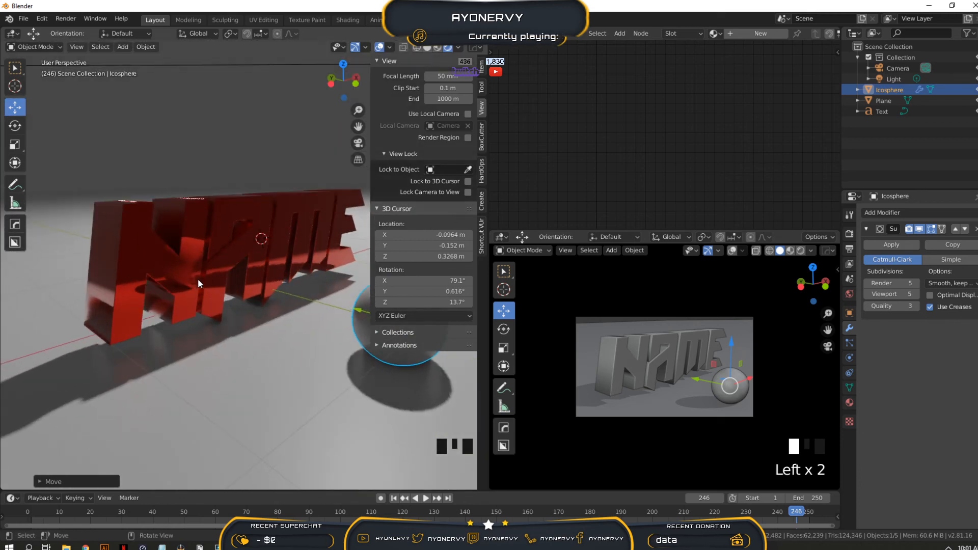
pyautogui.scroll(3, 182, 266)
pyautogui.scroll(-2, 182, 267)
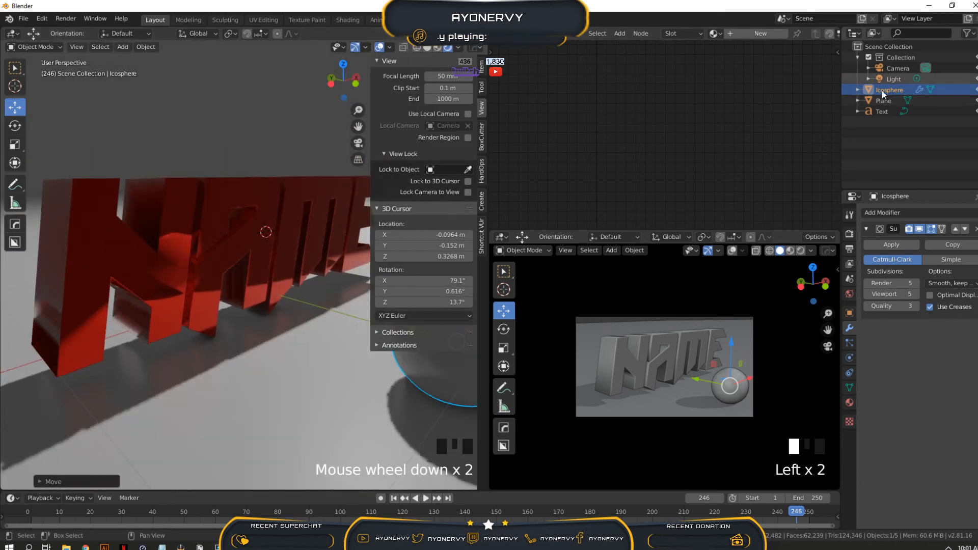
pyautogui.click(881, 110)
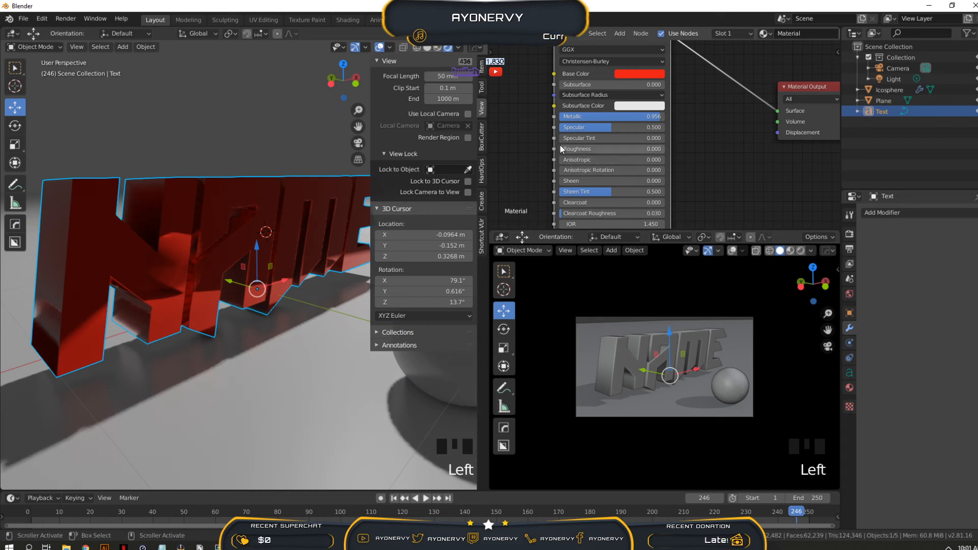
pyautogui.moveTo(560, 149); pyautogui.dragTo(584, 149)
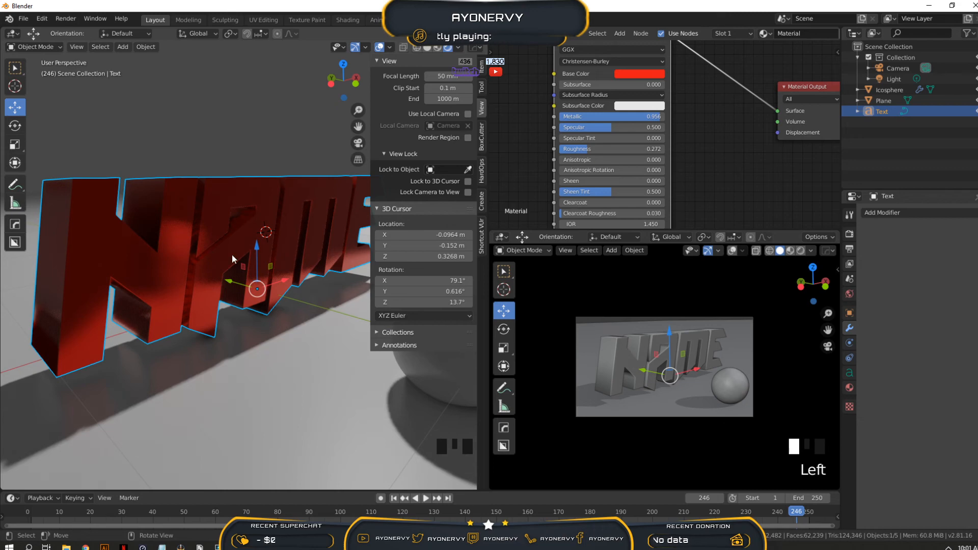
pyautogui.moveTo(232, 256)
pyautogui.mouseDown(button='middle')
pyautogui.moveTo(255, 254)
pyautogui.moveTo(248, 259)
pyautogui.mouseUp(button='middle')
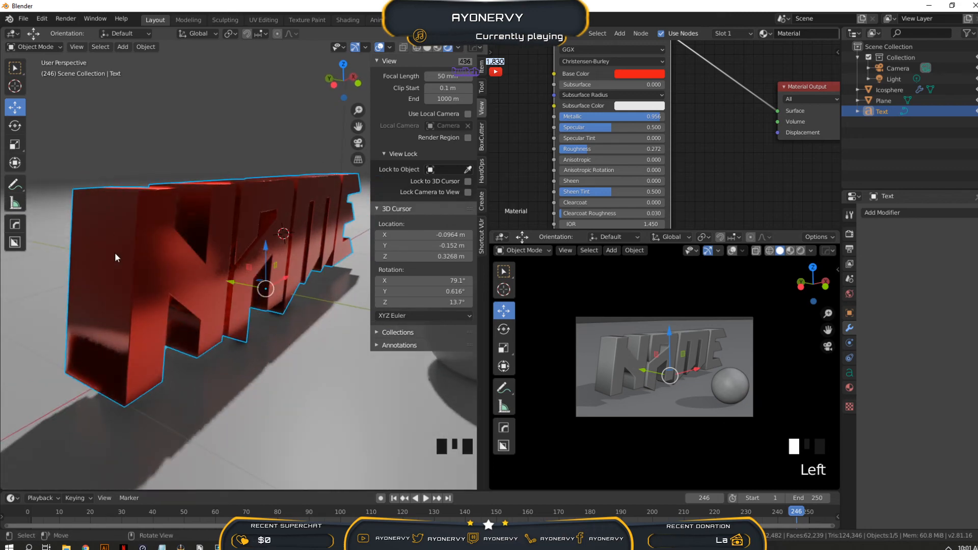
pyautogui.scroll(1, 147, 257)
pyautogui.scroll(1, 148, 258)
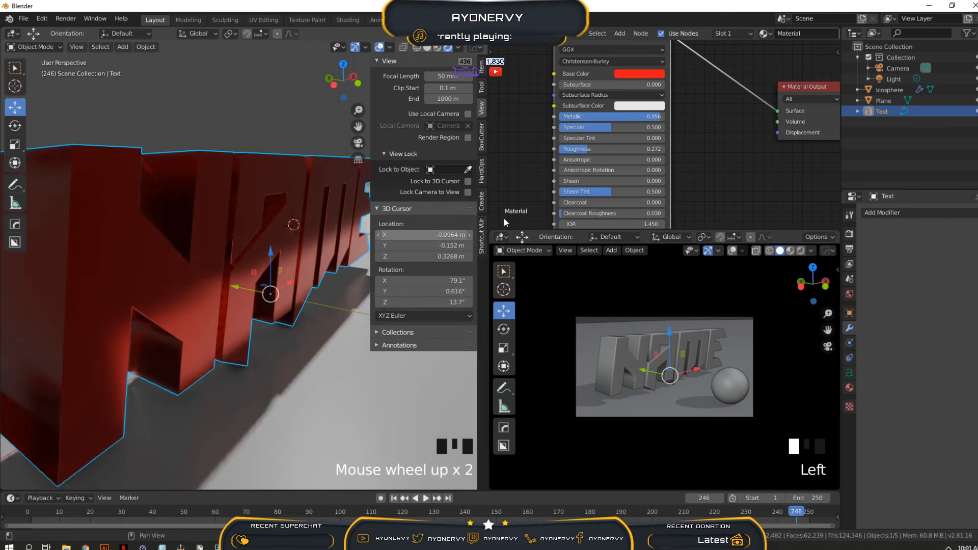
# Duplicate the NAME text object in place and set the copy's Extrude to 0.13 m
pyautogui.click(885, 114)
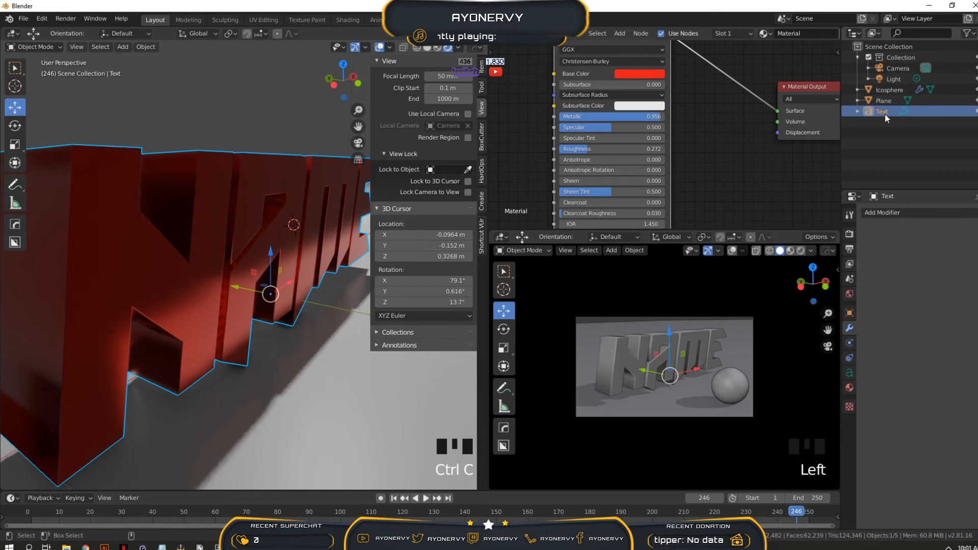
pyautogui.hotkey('ctrl', 'v')
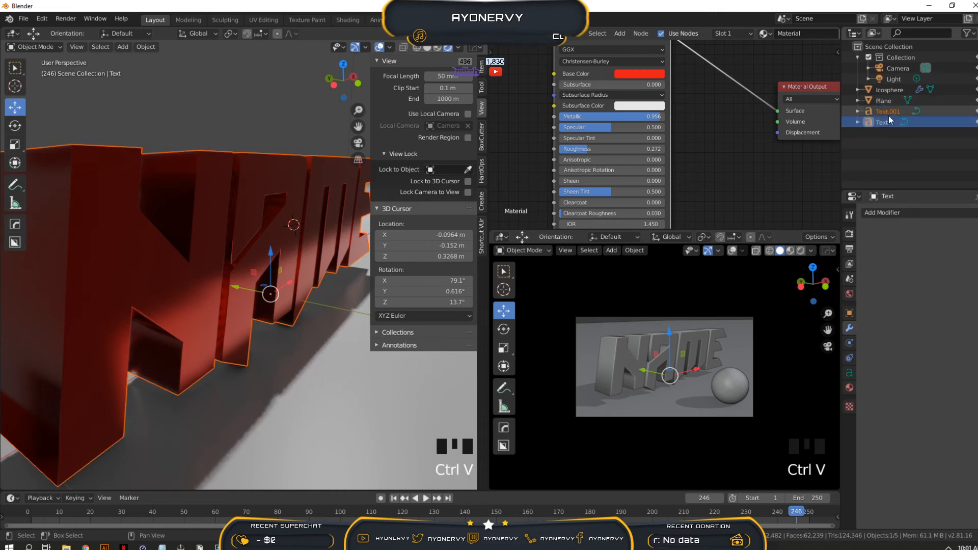
pyautogui.click(888, 111)
pyautogui.click(847, 374)
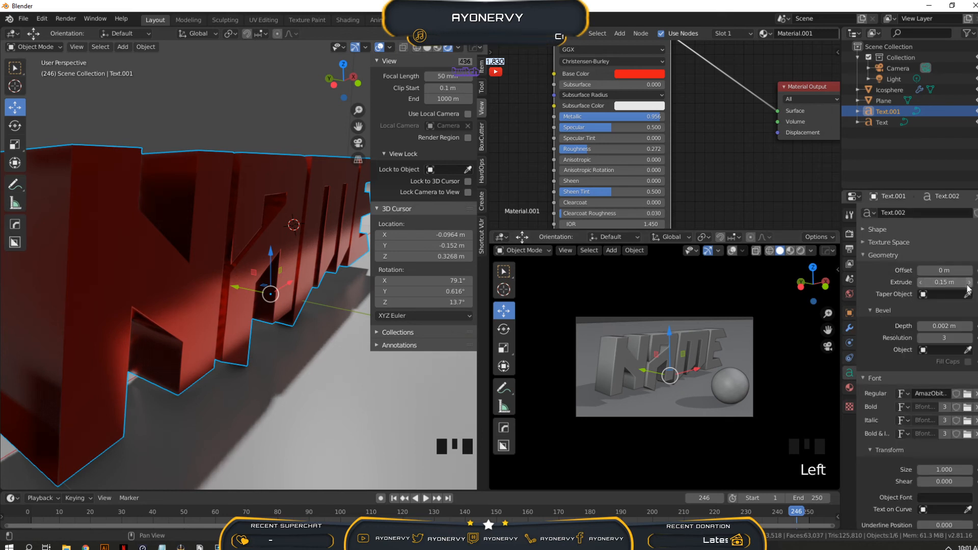
pyautogui.click(920, 285)
pyautogui.click(921, 285)
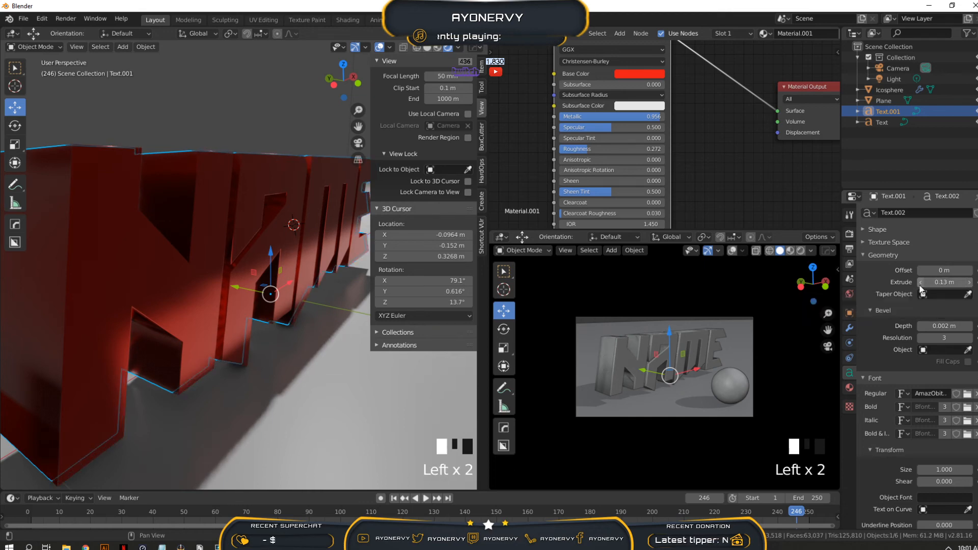
pyautogui.scroll(-2, 210, 302)
pyautogui.moveTo(171, 309); pyautogui.dragTo(209, 318, button='middle')
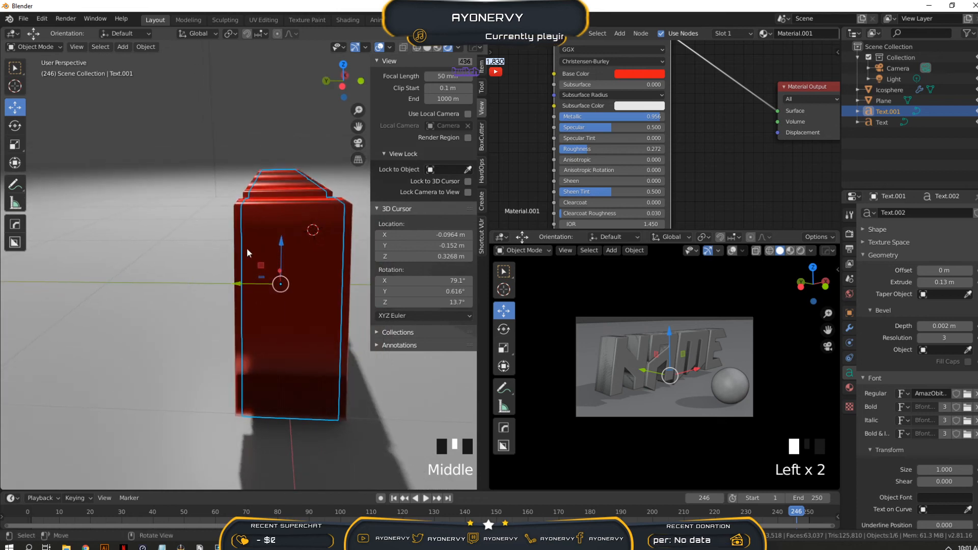
# Set the duplicated lettering's bevel Depth to 0.012 m and check its edges against the original letters
pyautogui.click(969, 328)
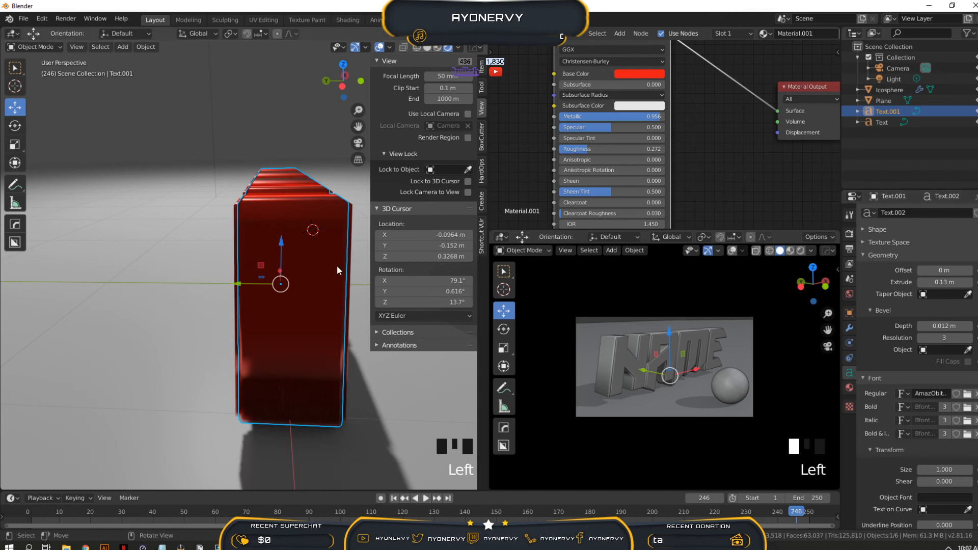
pyautogui.moveTo(337, 265); pyautogui.dragTo(249, 265, button='middle')
pyautogui.scroll(2, 97, 210)
pyautogui.scroll(-1, 98, 210)
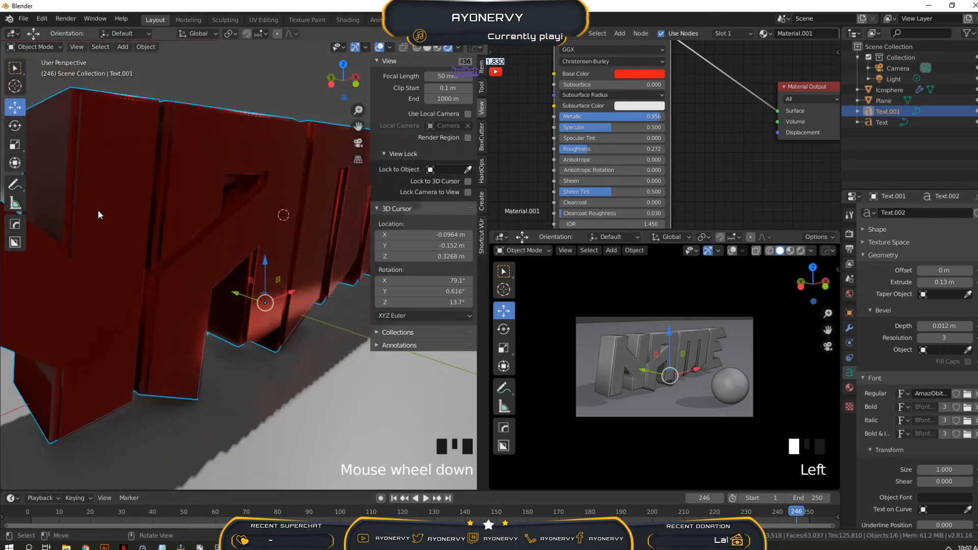
pyautogui.scroll(-1, 139, 226)
pyautogui.moveTo(137, 226)
pyautogui.keyDown('shift'); pyautogui.mouseDown(button='middle')
pyautogui.moveTo(161, 238)
pyautogui.moveTo(143, 234)
pyautogui.mouseUp(button='middle'); pyautogui.keyUp('shift')
pyautogui.scroll(1, 140, 232)
pyautogui.scroll(-2, 139, 231)
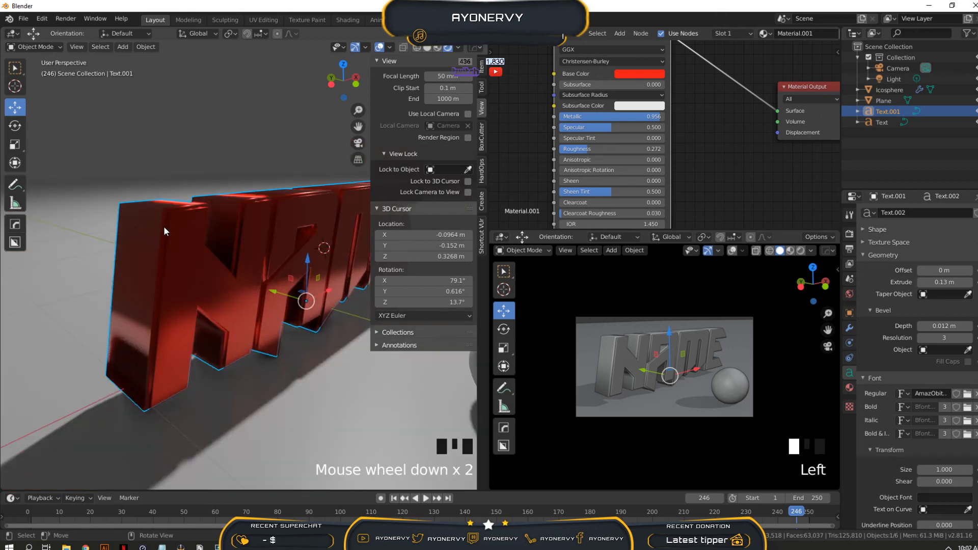
pyautogui.click(142, 227)
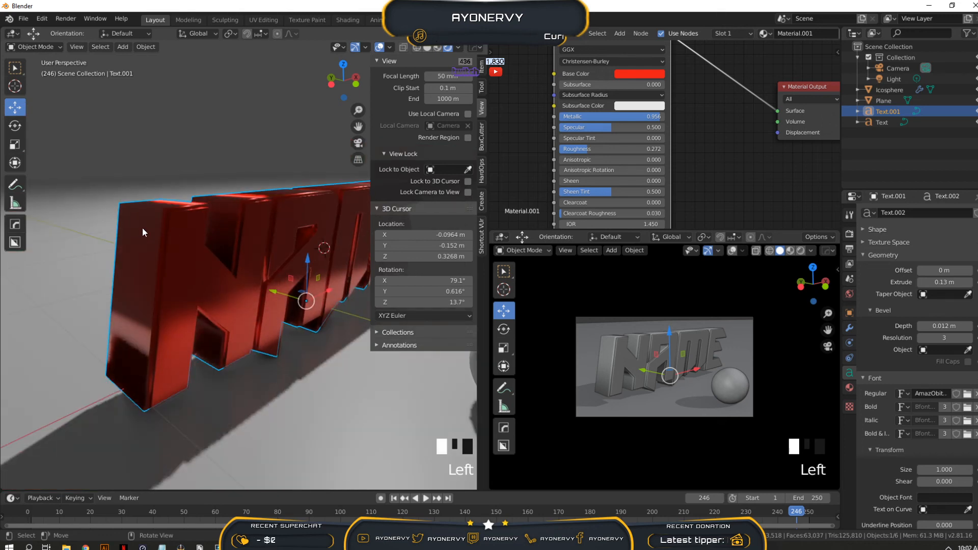
# Give the duplicated lettering's material a near-white Base Color, with Metallic, Roughness and Specular at 0.000 and Sheen Tint at 0.070
pyautogui.click(641, 75)
pyautogui.moveTo(651, 133)
pyautogui.mouseDown()
pyautogui.moveTo(655, 119)
pyautogui.moveTo(533, 122)
pyautogui.mouseUp()
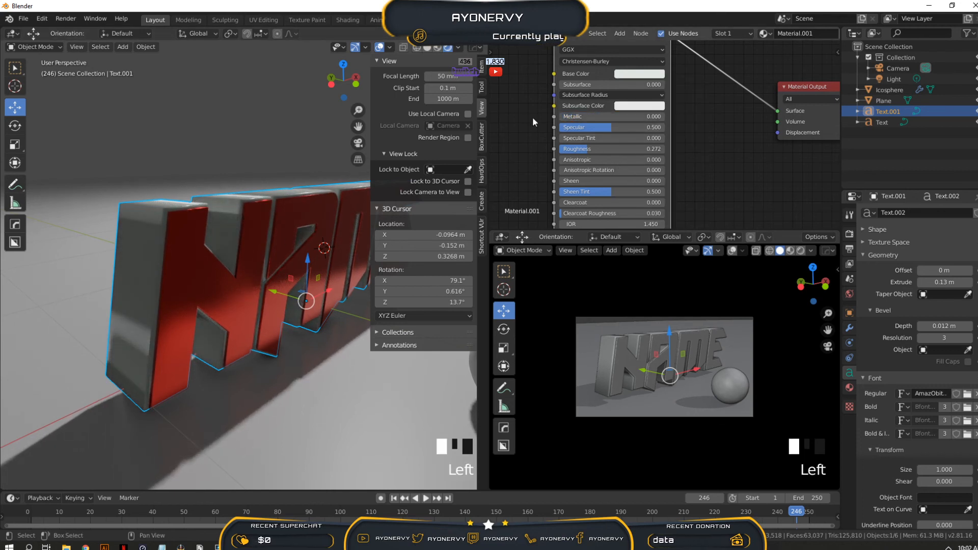
pyautogui.moveTo(591, 148); pyautogui.dragTo(540, 150)
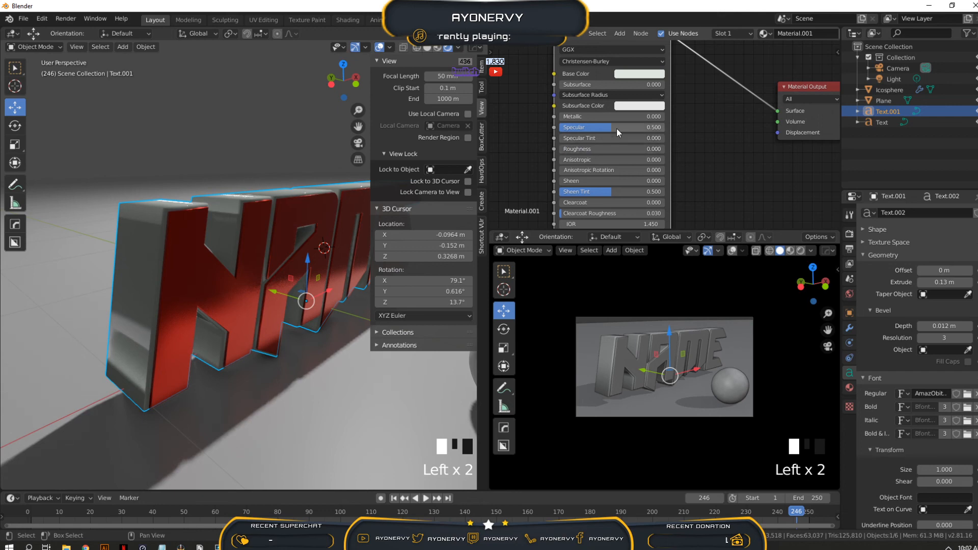
pyautogui.moveTo(591, 127); pyautogui.dragTo(540, 127)
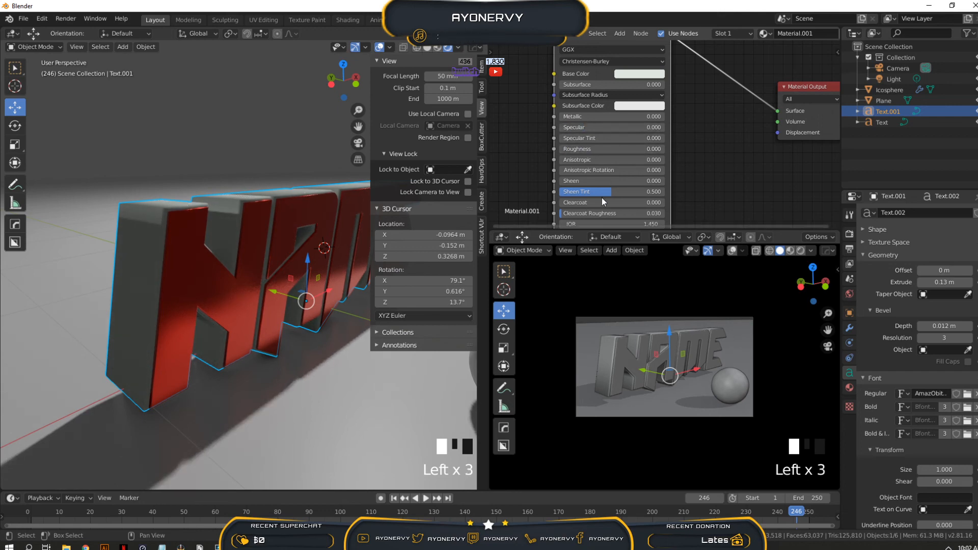
pyautogui.moveTo(591, 191); pyautogui.dragTo(545, 192)
# Examine the two-tone lettering's pale bevelled sides and red faces, along with the nearby sphere, from several angles and distances
pyautogui.moveTo(212, 301)
pyautogui.mouseDown(button='middle')
pyautogui.moveTo(152, 286)
pyautogui.moveTo(208, 290)
pyautogui.mouseUp(button='middle')
pyautogui.scroll(-3, 208, 285)
pyautogui.scroll(4, 208, 277)
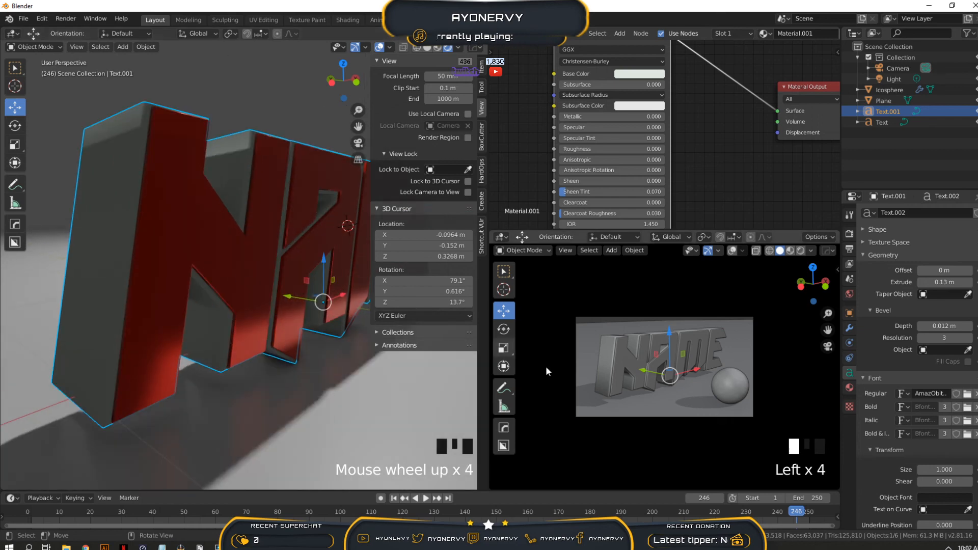
pyautogui.scroll(-2, 209, 224)
pyautogui.moveTo(210, 224); pyautogui.dragTo(207, 246, button='middle')
pyautogui.scroll(3, 207, 245)
pyautogui.scroll(-5, 294, 271)
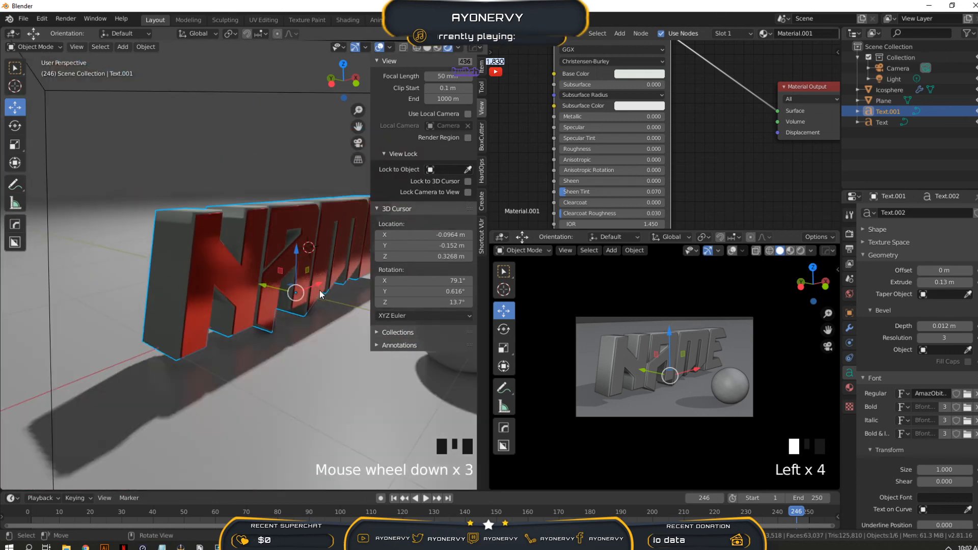
pyautogui.moveTo(286, 258); pyautogui.dragTo(460, 204, button='middle')
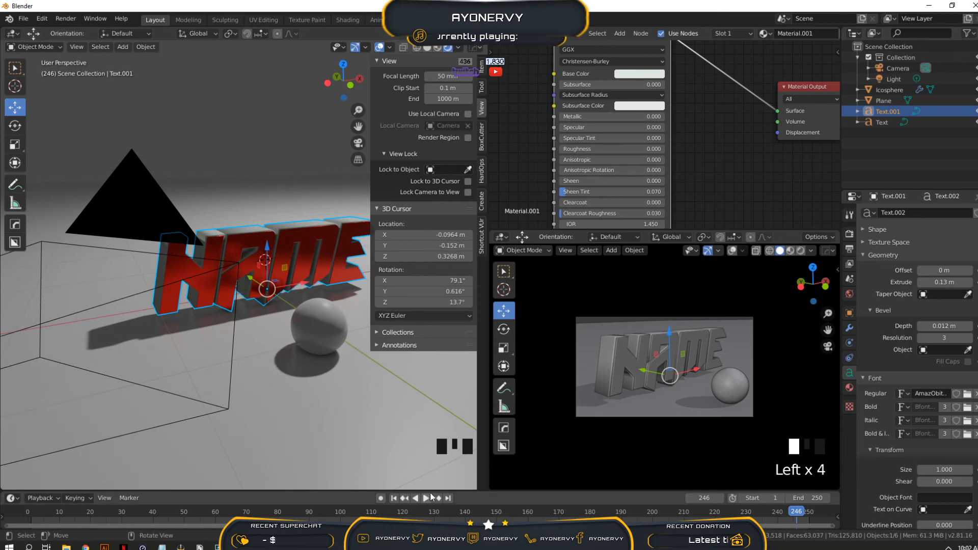
pyautogui.scroll(2, 241, 233)
pyautogui.scroll(-3, 229, 193)
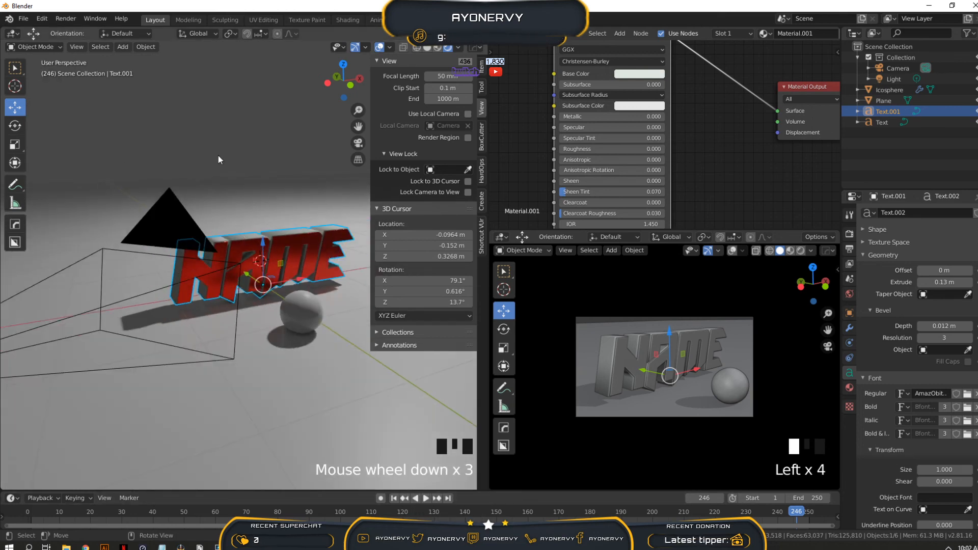
# Select the floor plane and switch the node editor from object materials to the World shader nodes
pyautogui.moveTo(218, 155)
pyautogui.mouseDown(button='middle')
pyautogui.moveTo(402, 171)
pyautogui.moveTo(237, 192)
pyautogui.moveTo(230, 146)
pyautogui.mouseUp(button='middle')
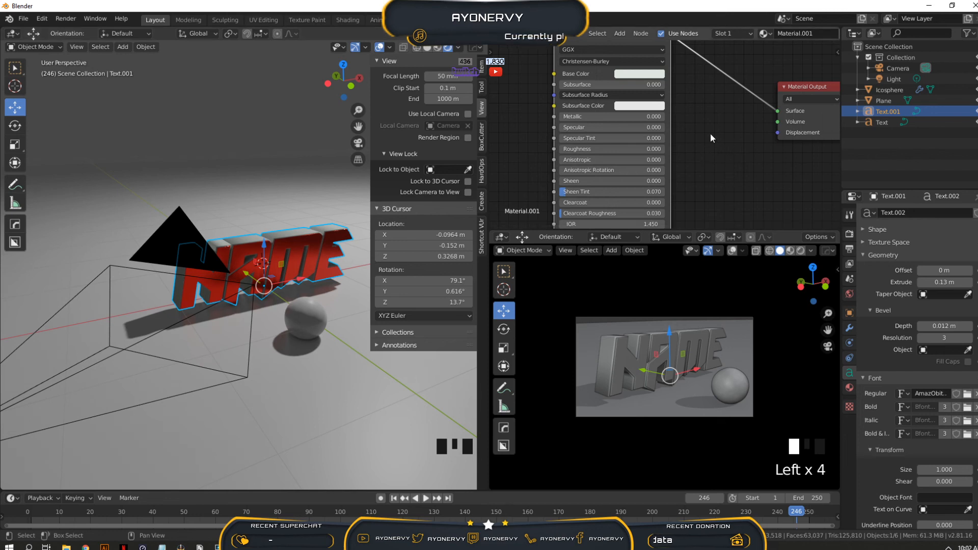
pyautogui.moveTo(713, 114); pyautogui.dragTo(679, 153, button='middle')
pyautogui.click(881, 122)
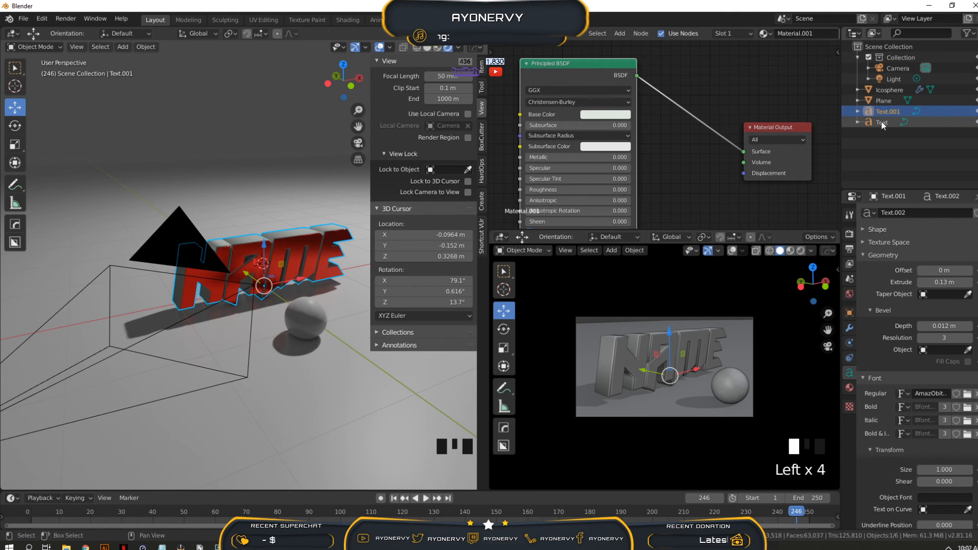
pyautogui.click(882, 102)
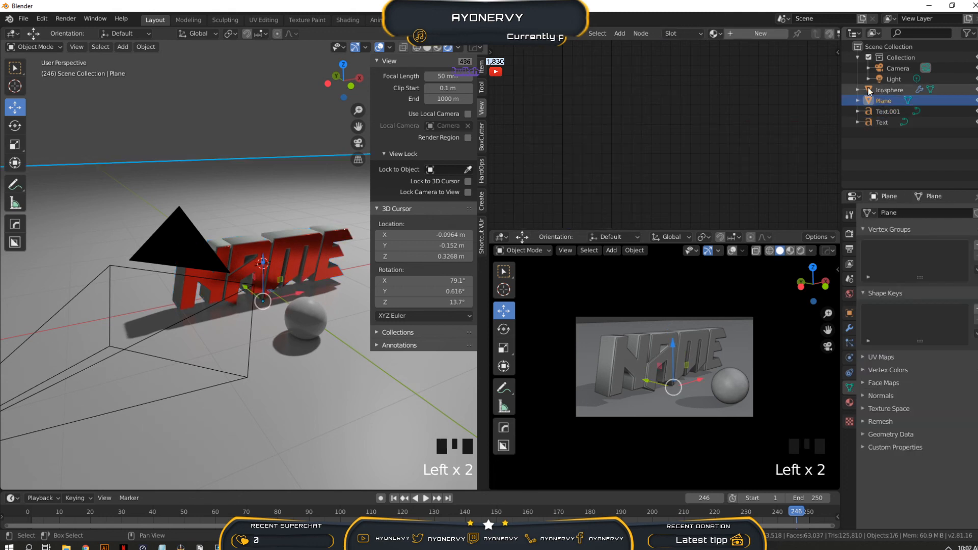
pyautogui.click(888, 112)
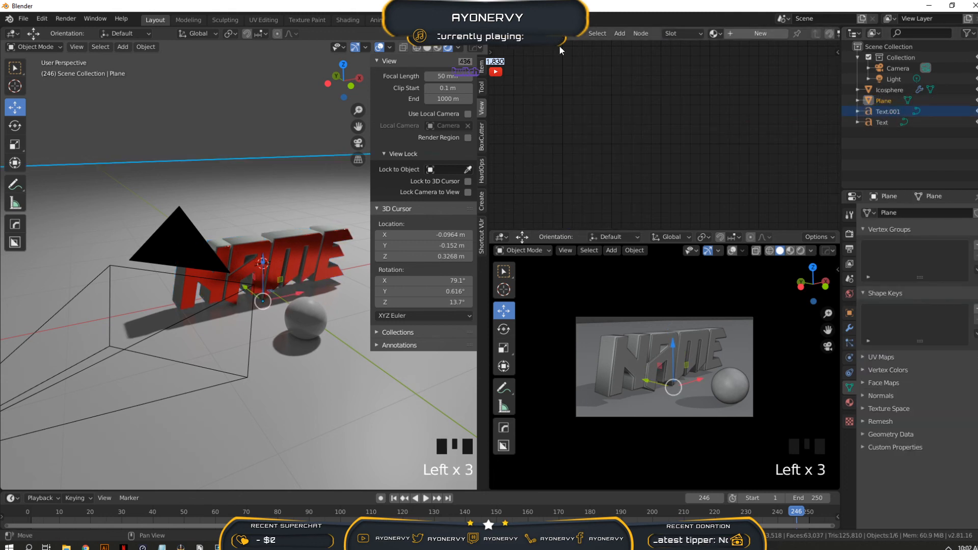
pyautogui.click(530, 33)
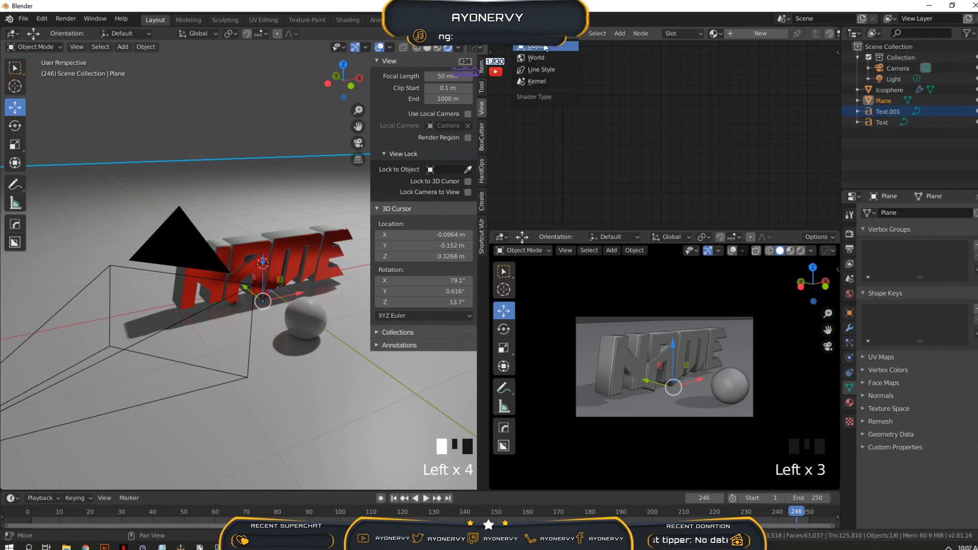
pyautogui.click(535, 59)
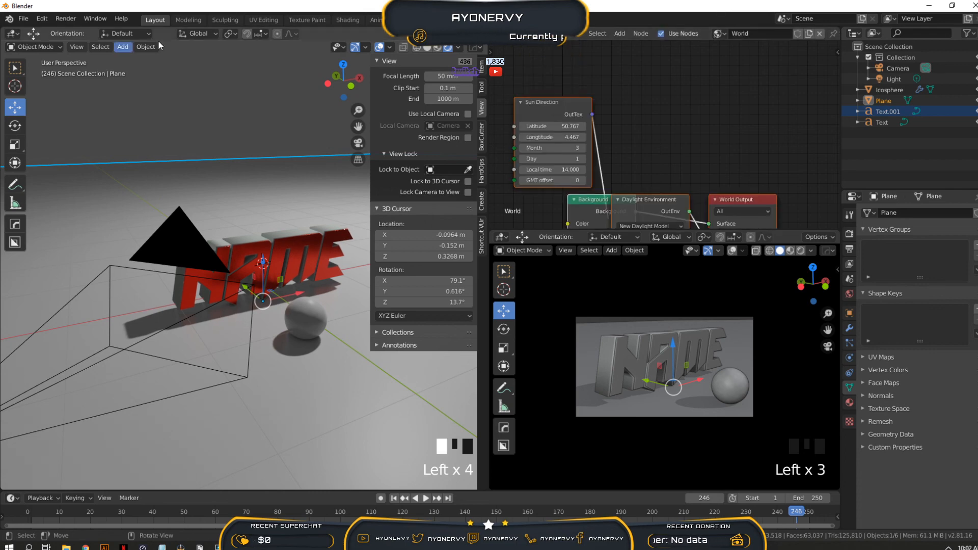
# Examine the lit scene from far away, close up and through the camera, selecting the point light above the lettering
pyautogui.scroll(-20, 245, 149)
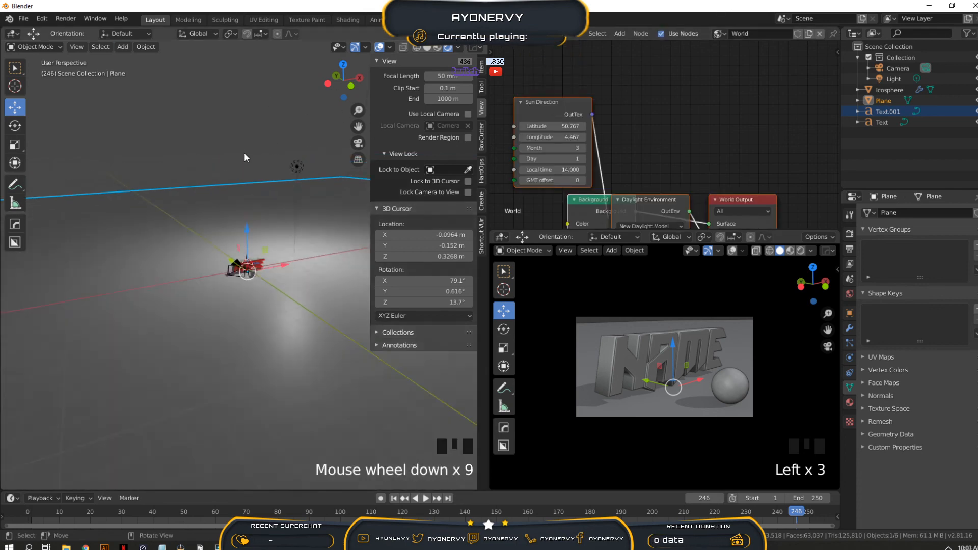
pyautogui.scroll(-5, 187, 237)
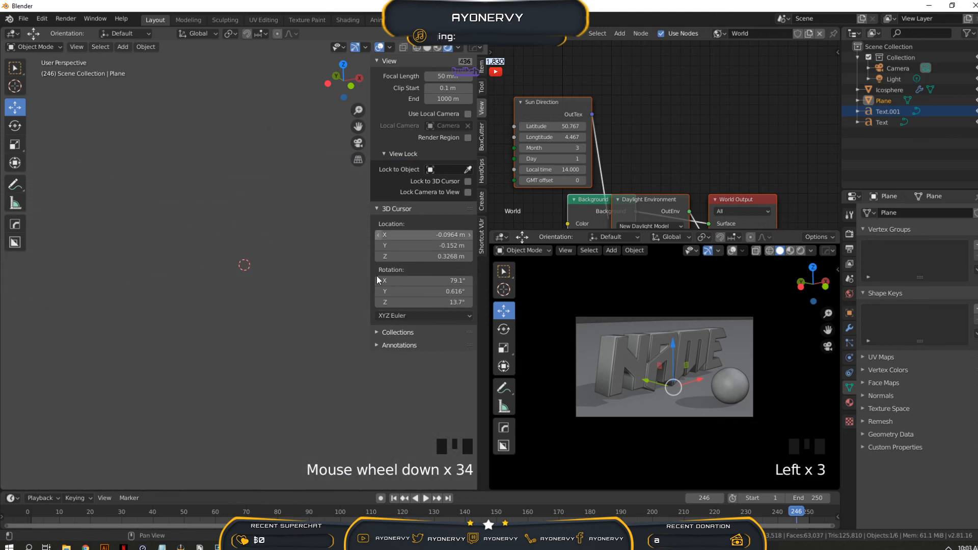
pyautogui.scroll(18, 245, 280)
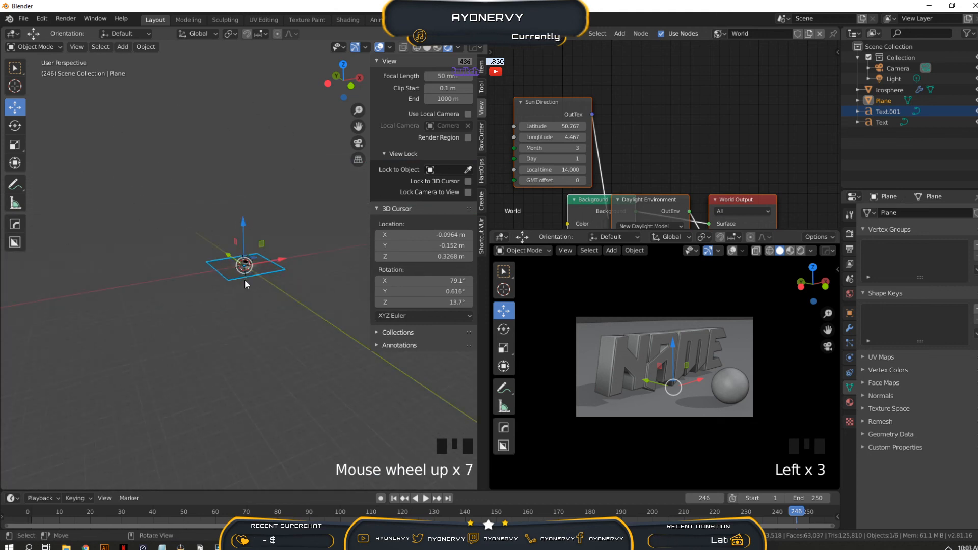
pyautogui.scroll(17, 244, 279)
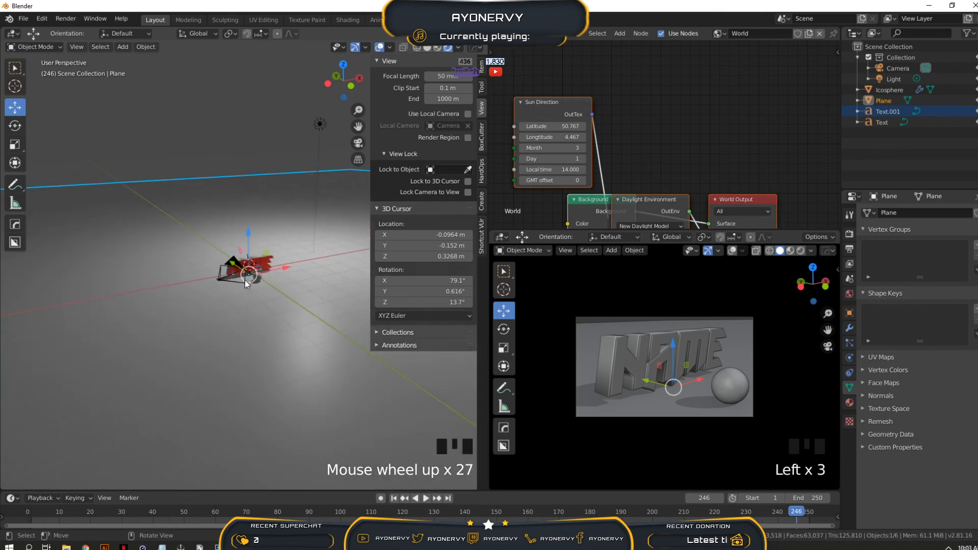
pyautogui.moveTo(244, 279); pyautogui.dragTo(265, 280, button='middle')
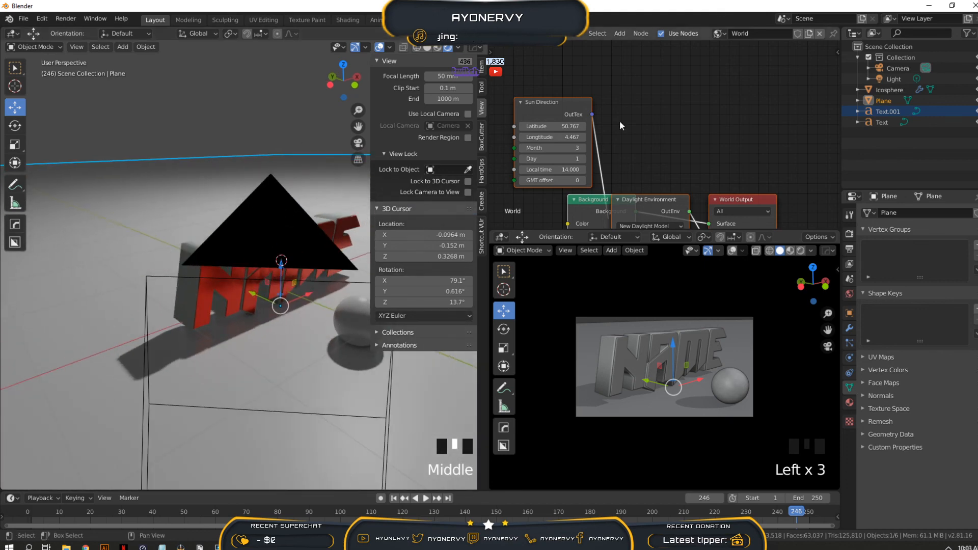
pyautogui.scroll(-11, 278, 184)
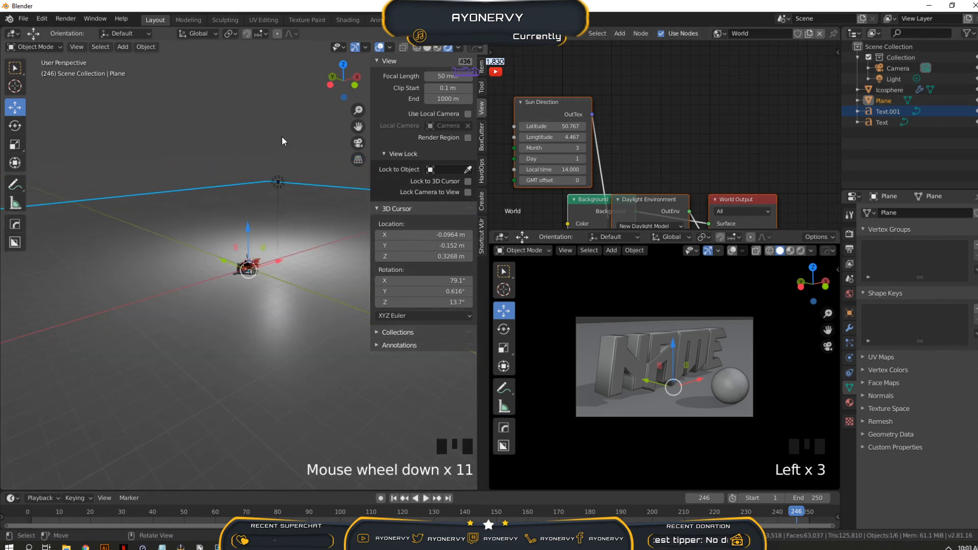
pyautogui.click(278, 183)
pyautogui.scroll(14, 260, 278)
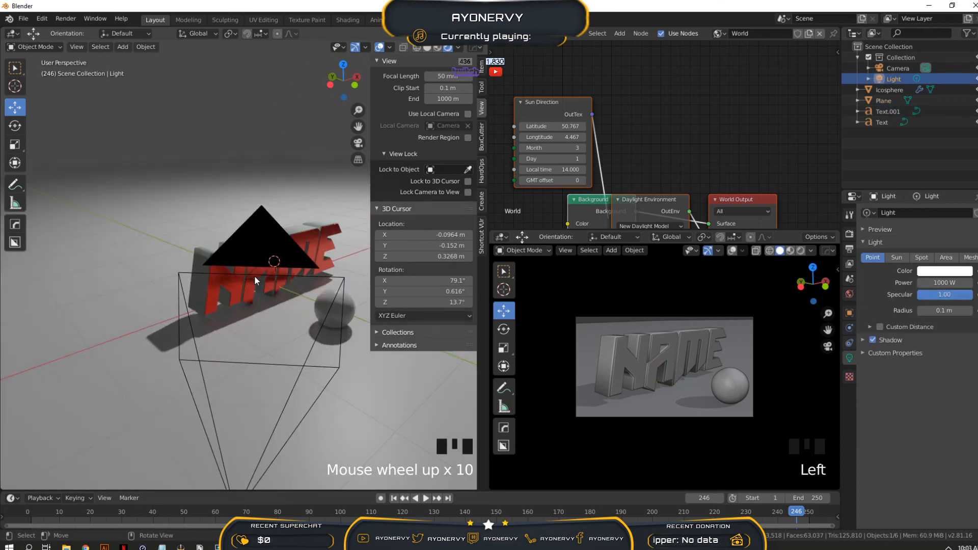
pyautogui.click(358, 143)
pyautogui.click(358, 127)
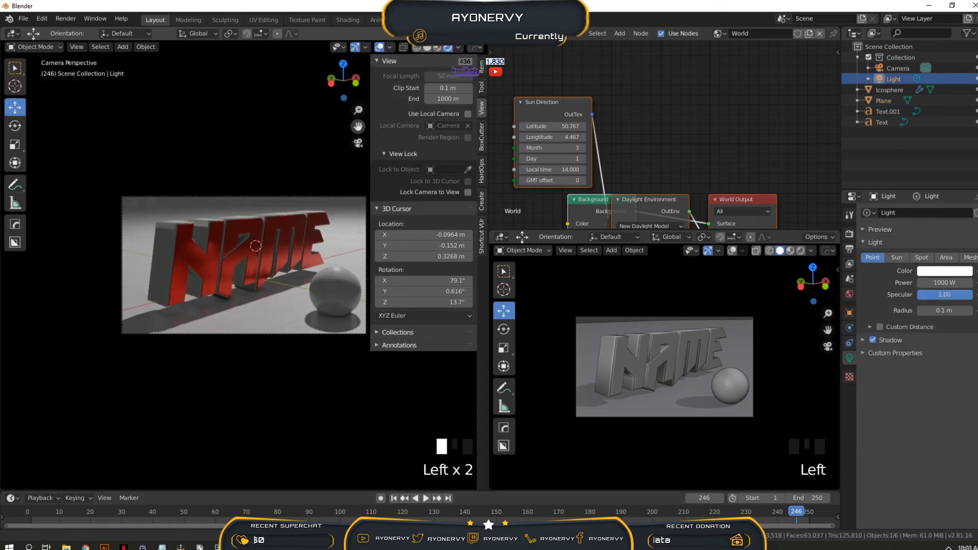
pyautogui.click(358, 127)
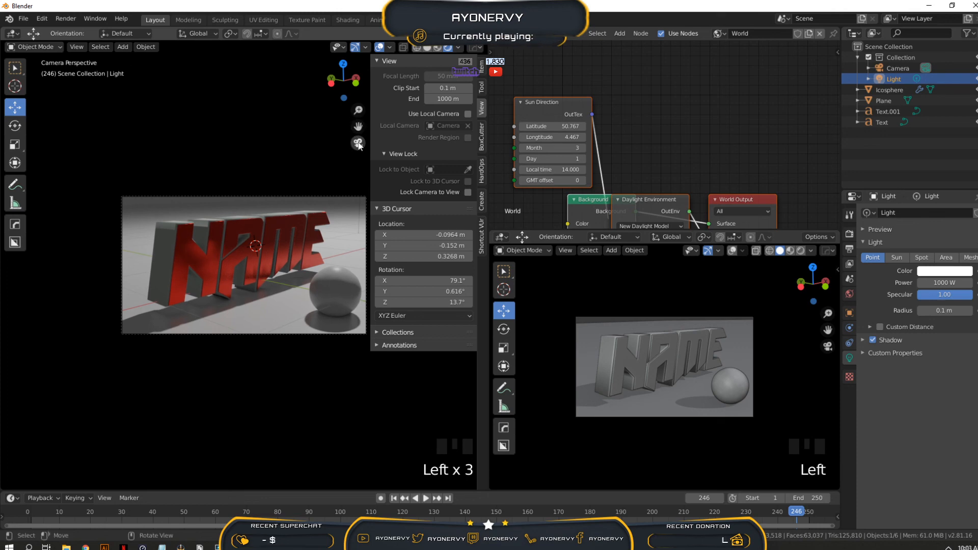
pyautogui.click(358, 143)
pyautogui.scroll(-4, 286, 237)
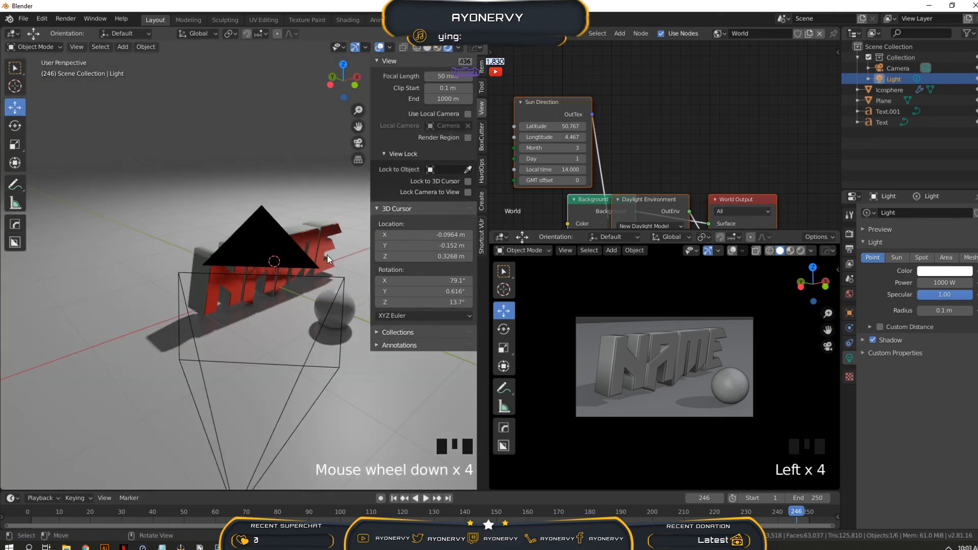
pyautogui.moveTo(327, 255); pyautogui.dragTo(334, 259, button='middle')
# Move the World Output node aside, delete the world's Sun Direction, Background and Daylight Environment nodes, and check the lighting through the camera
pyautogui.moveTo(613, 118); pyautogui.dragTo(597, 67, button='middle')
pyautogui.click(653, 123)
pyautogui.click(747, 78)
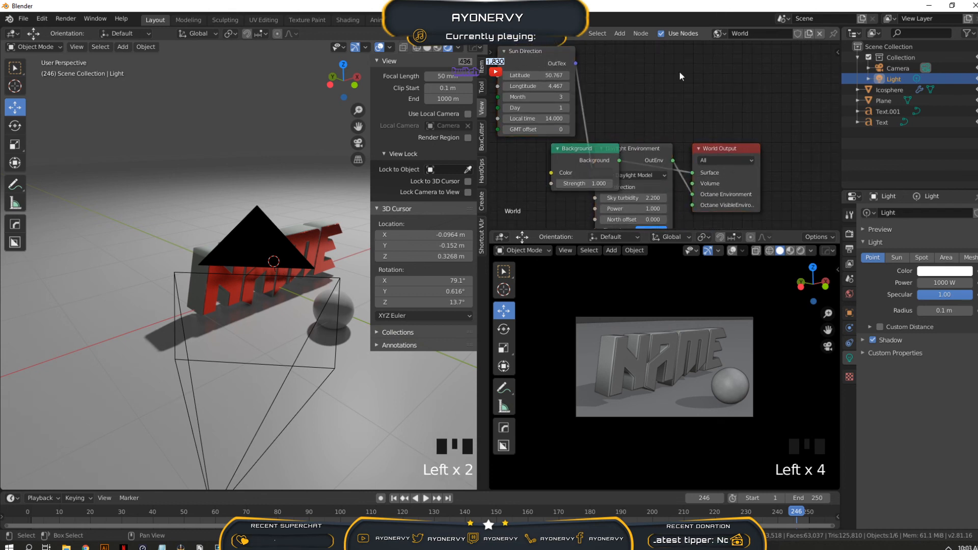
pyautogui.moveTo(711, 162); pyautogui.dragTo(743, 122)
pyautogui.click(634, 94)
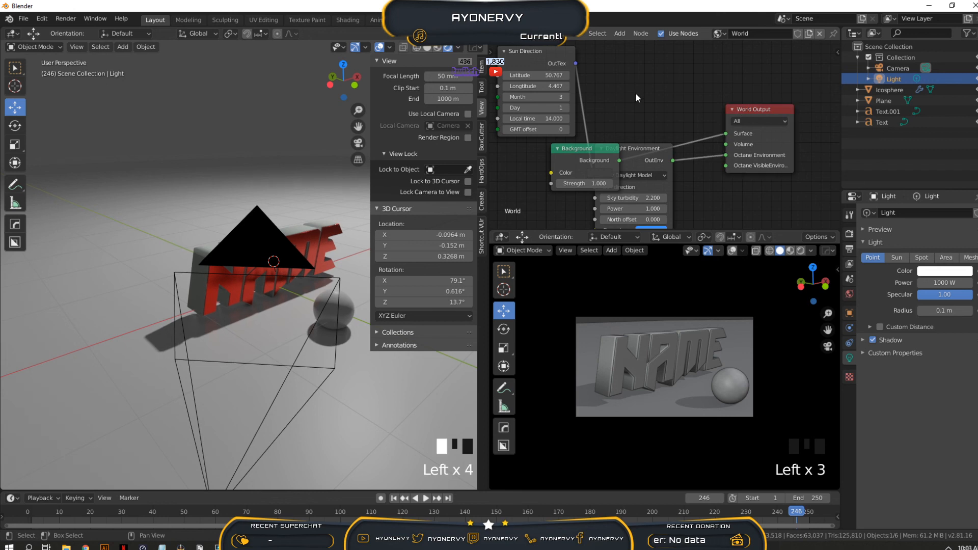
pyautogui.scroll(-4, 643, 104)
pyautogui.moveTo(506, 52); pyautogui.dragTo(655, 219)
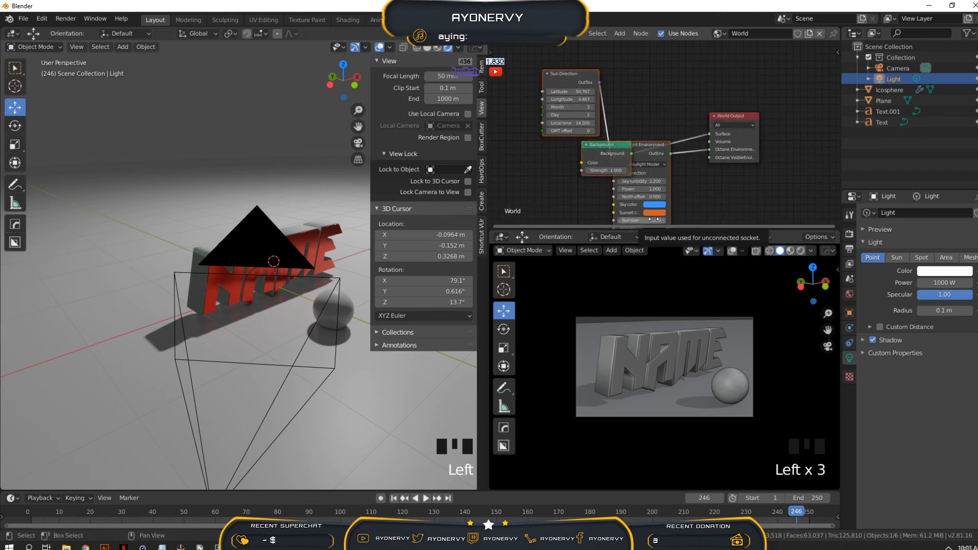
pyautogui.press('Delete')
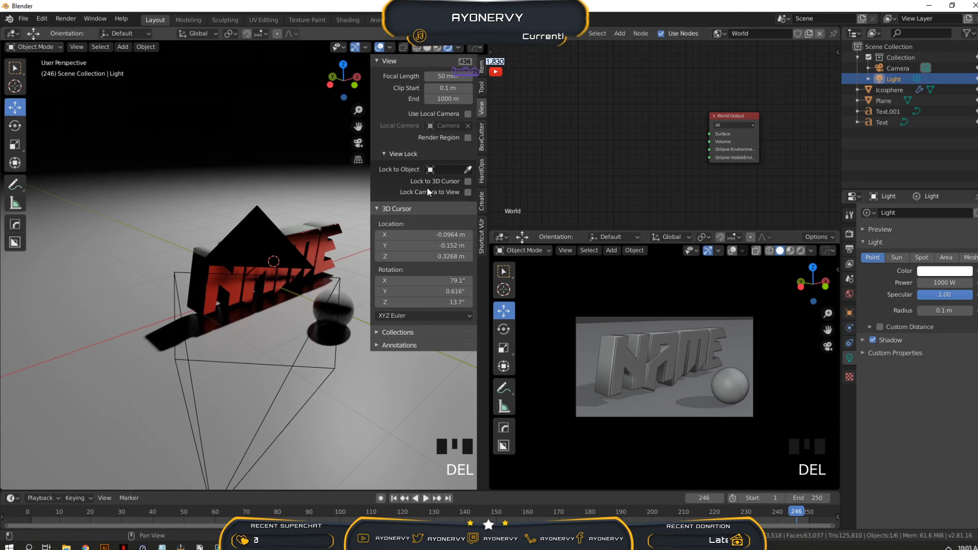
pyautogui.click(358, 145)
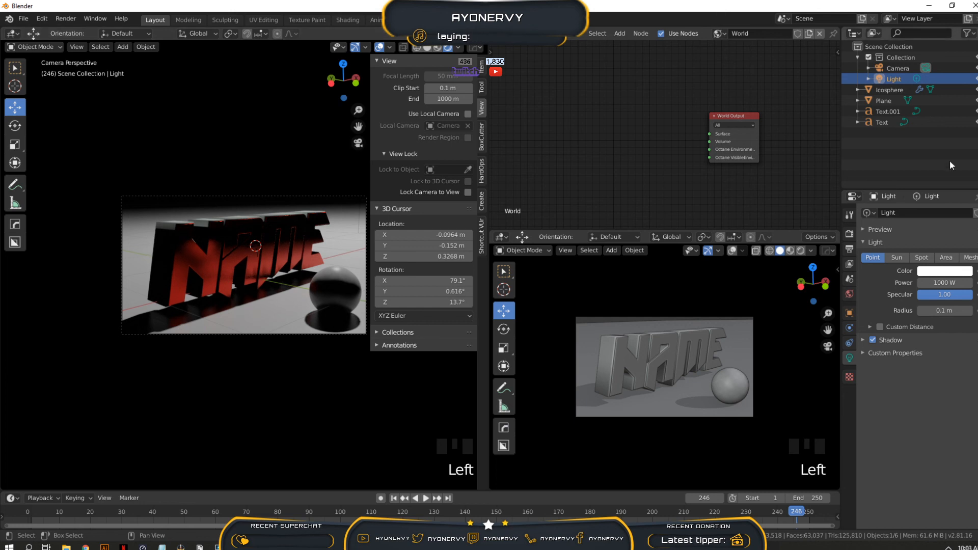
pyautogui.click(359, 144)
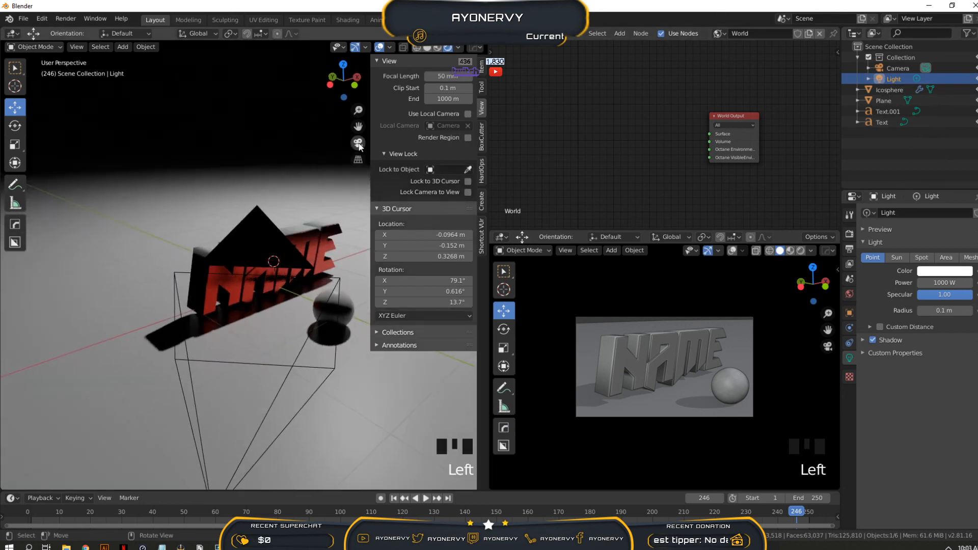
# Add an Image Texture node to the world's node tree
pyautogui.click(615, 35)
pyautogui.moveTo(640, 96)
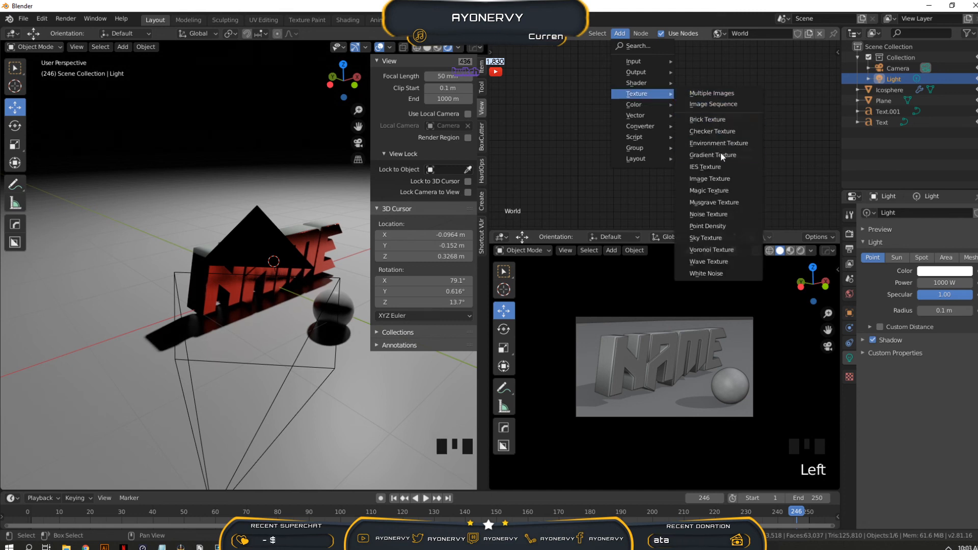
pyautogui.click(716, 181)
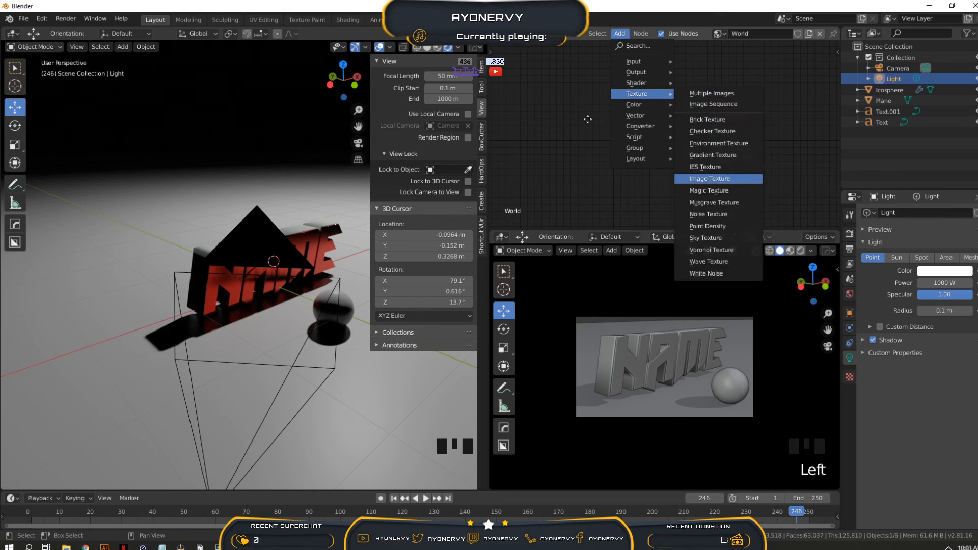